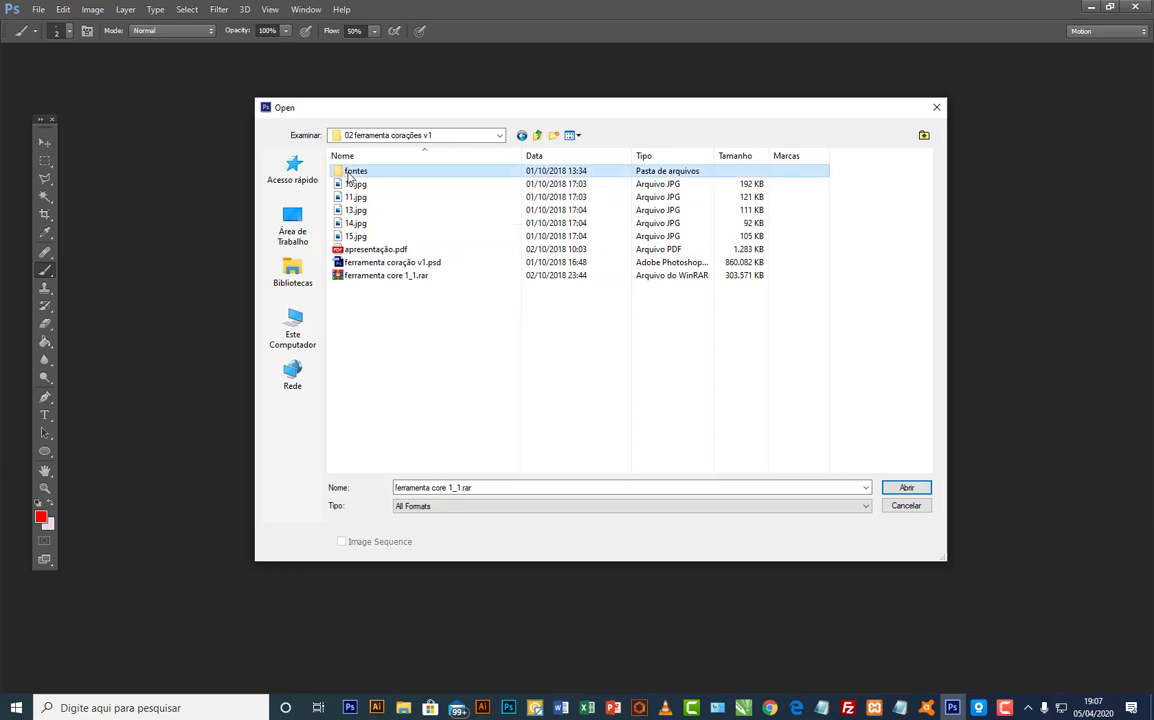
# Step: Install all the font files in the fontes folder, declining to replace any that are already installed
pyautogui.click(400, 197)
pyautogui.doubleClick(366, 175)
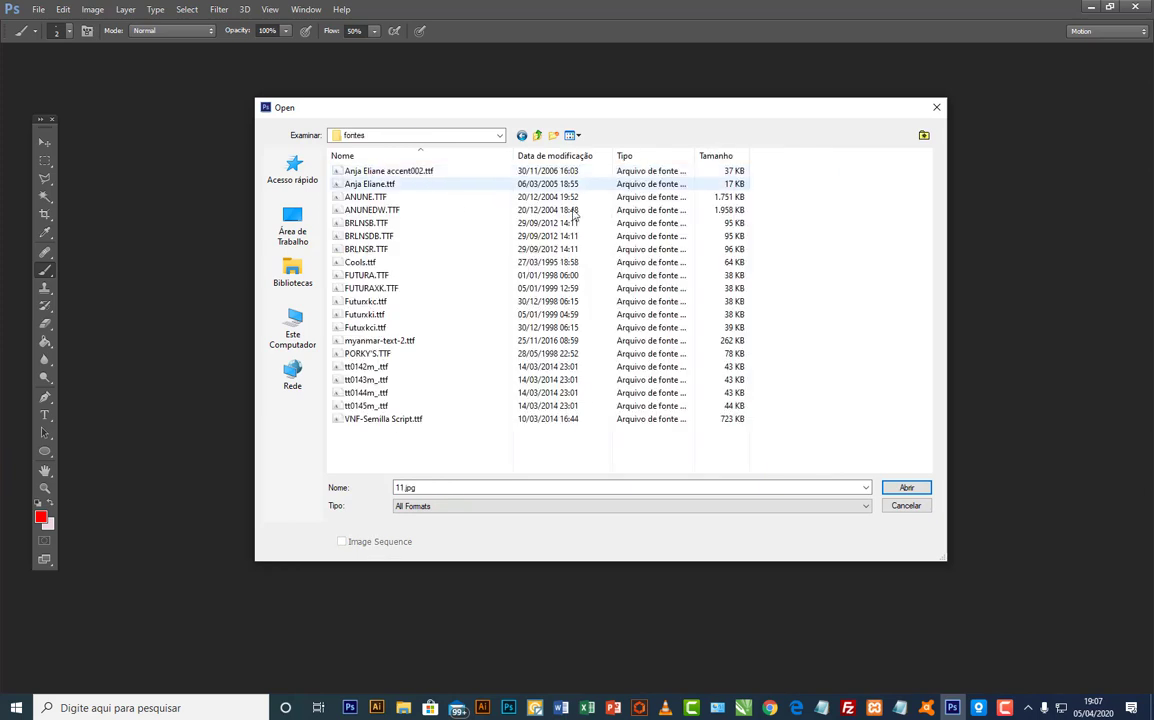
pyautogui.moveTo(479, 424); pyautogui.dragTo(345, 162)
pyautogui.rightClick(376, 178)
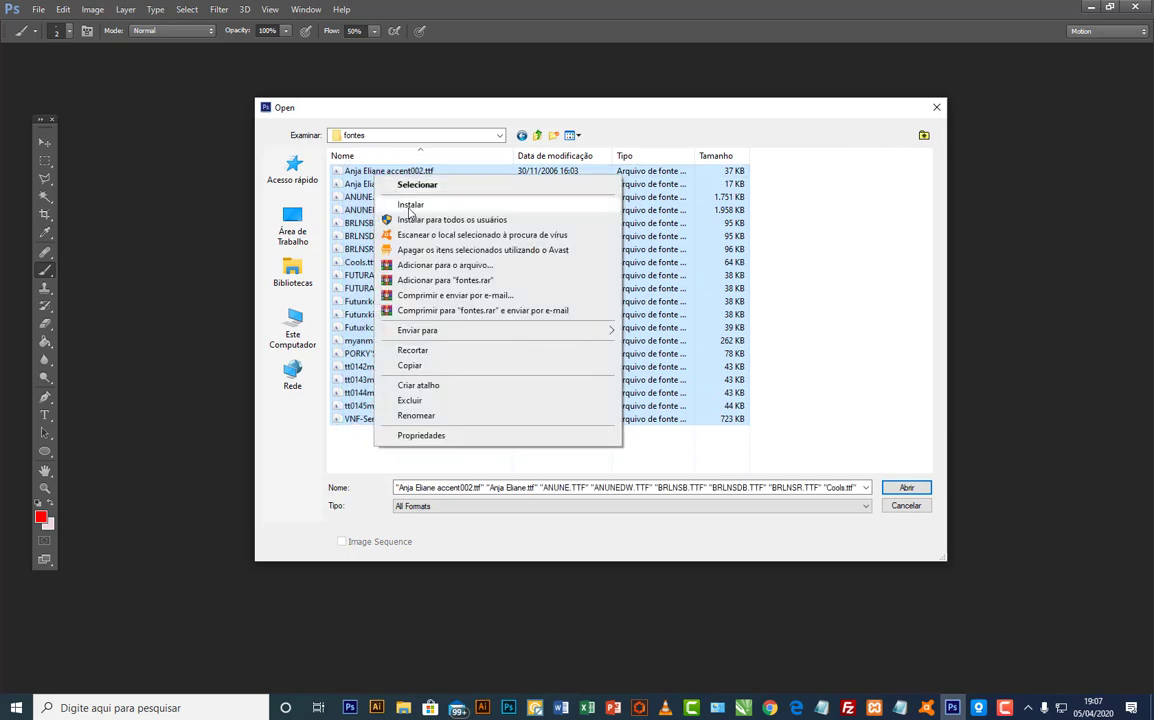
pyautogui.click(410, 204)
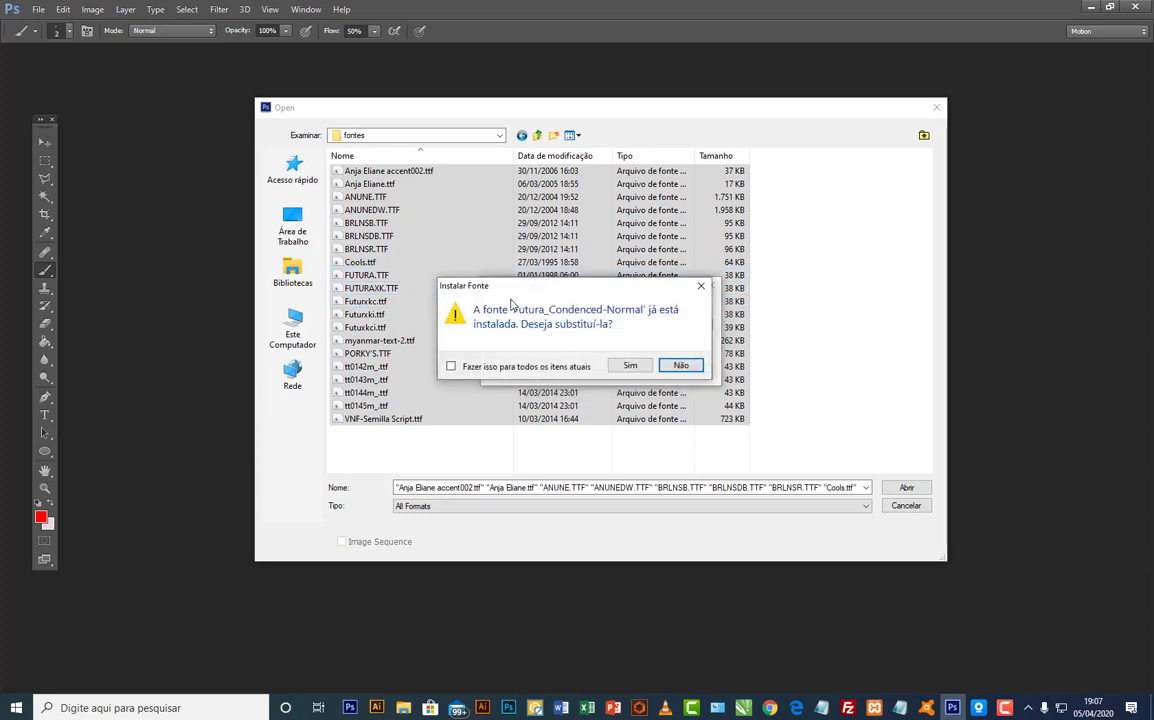
pyautogui.click(677, 366)
pyautogui.click(473, 368)
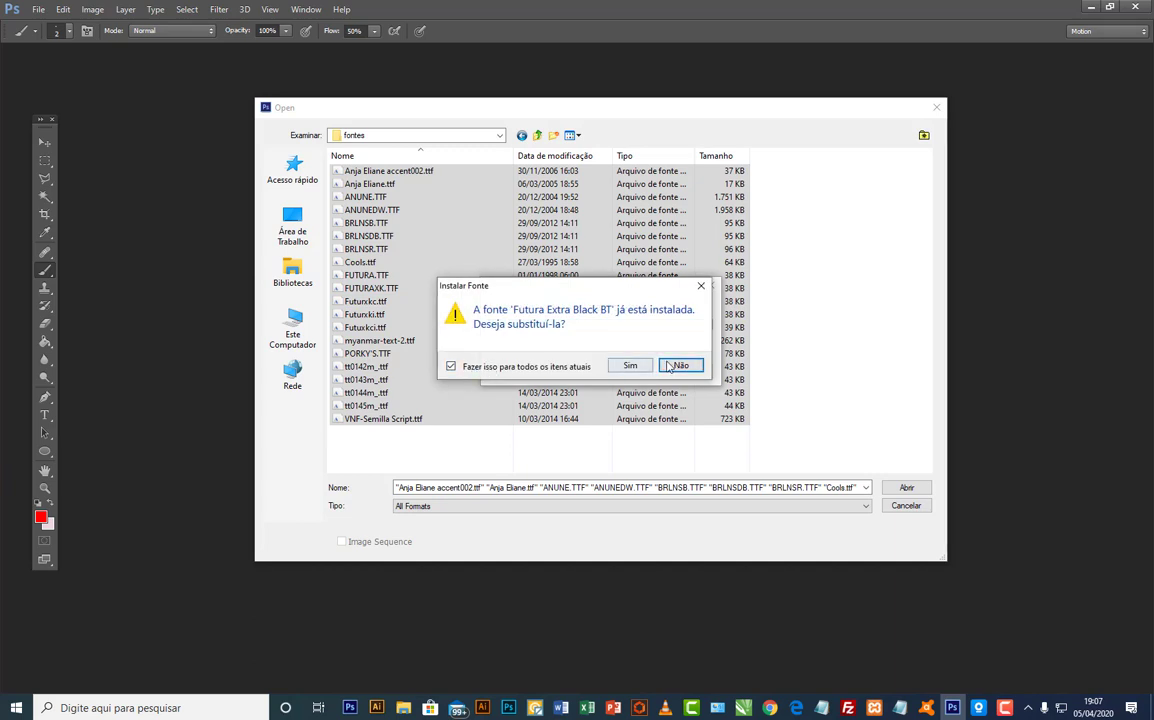
pyautogui.click(680, 366)
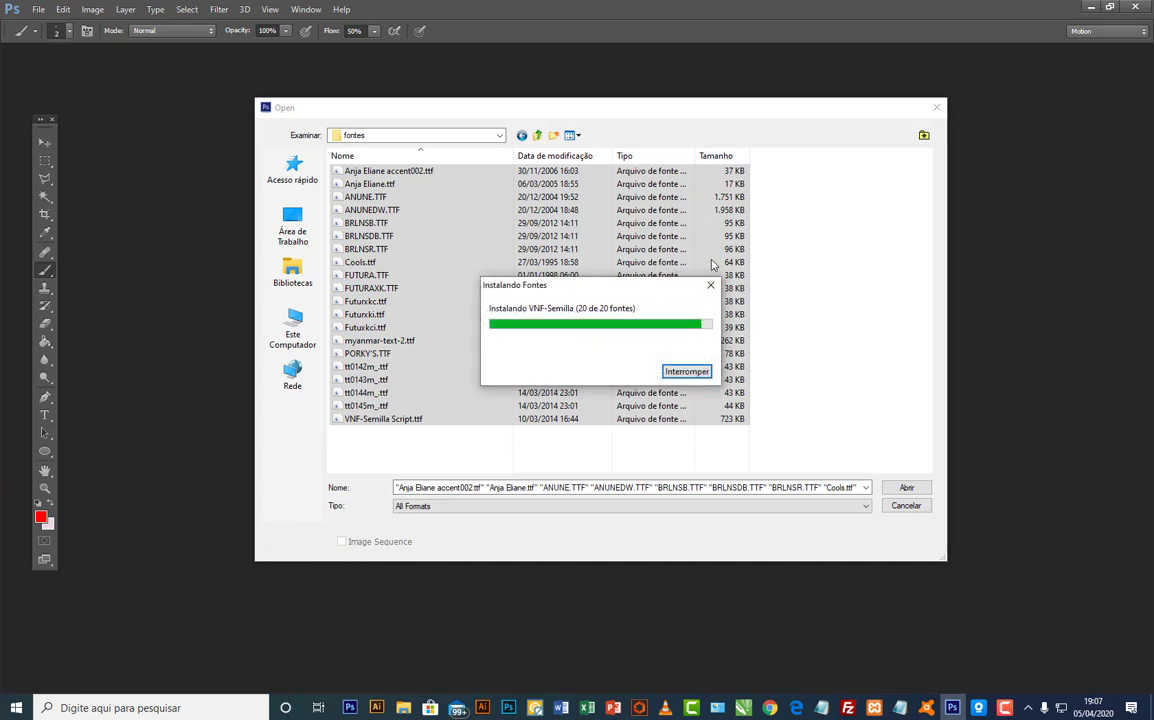
# Step: Open ferramenta coração v1.psd from the parent folder and show the Layers panel clear of the artwork
pyautogui.click(537, 135)
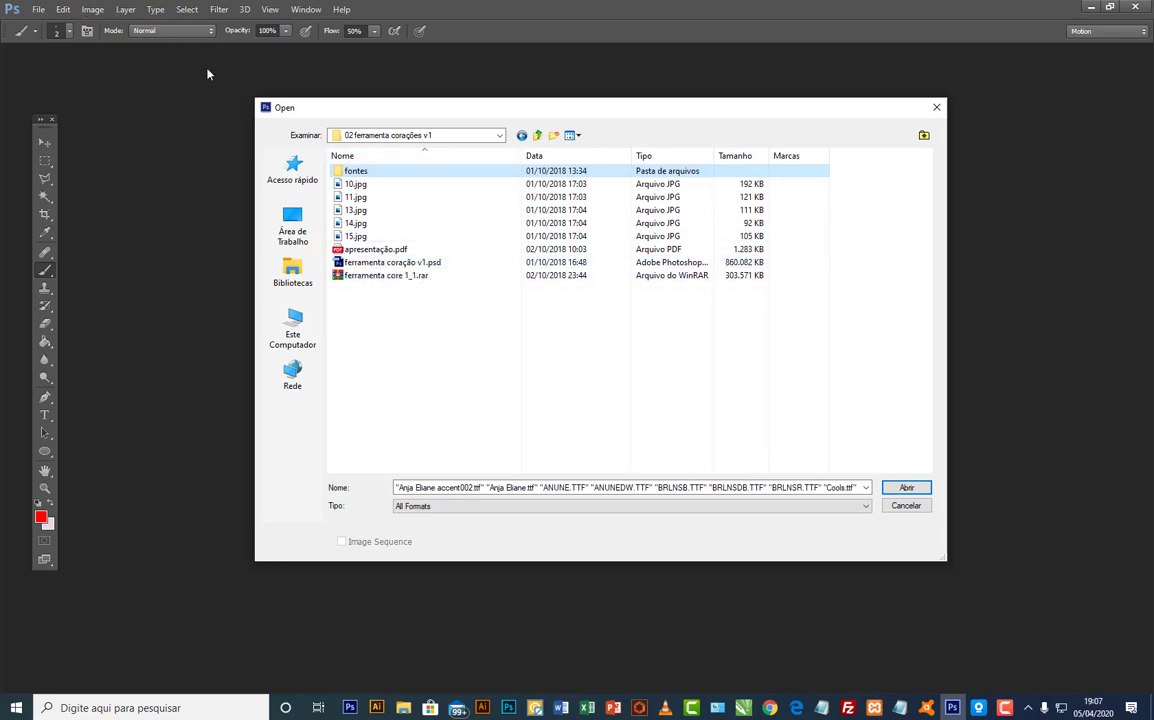
pyautogui.doubleClick(376, 262)
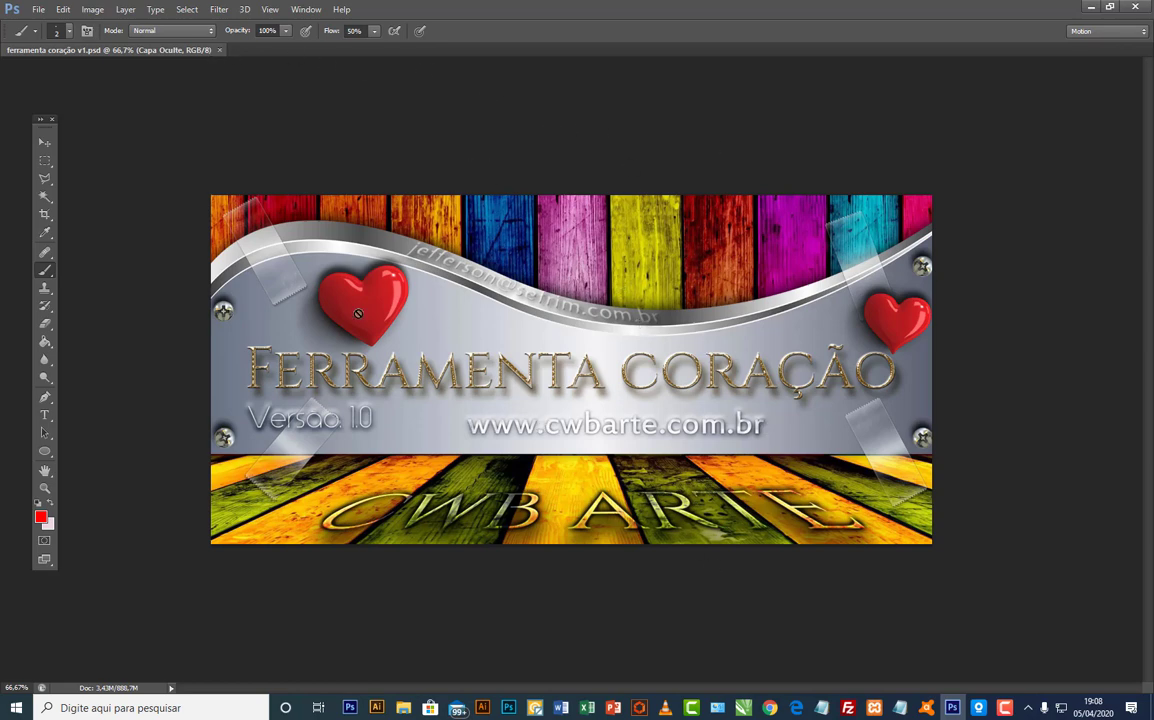
pyautogui.click(312, 10)
pyautogui.click(350, 256)
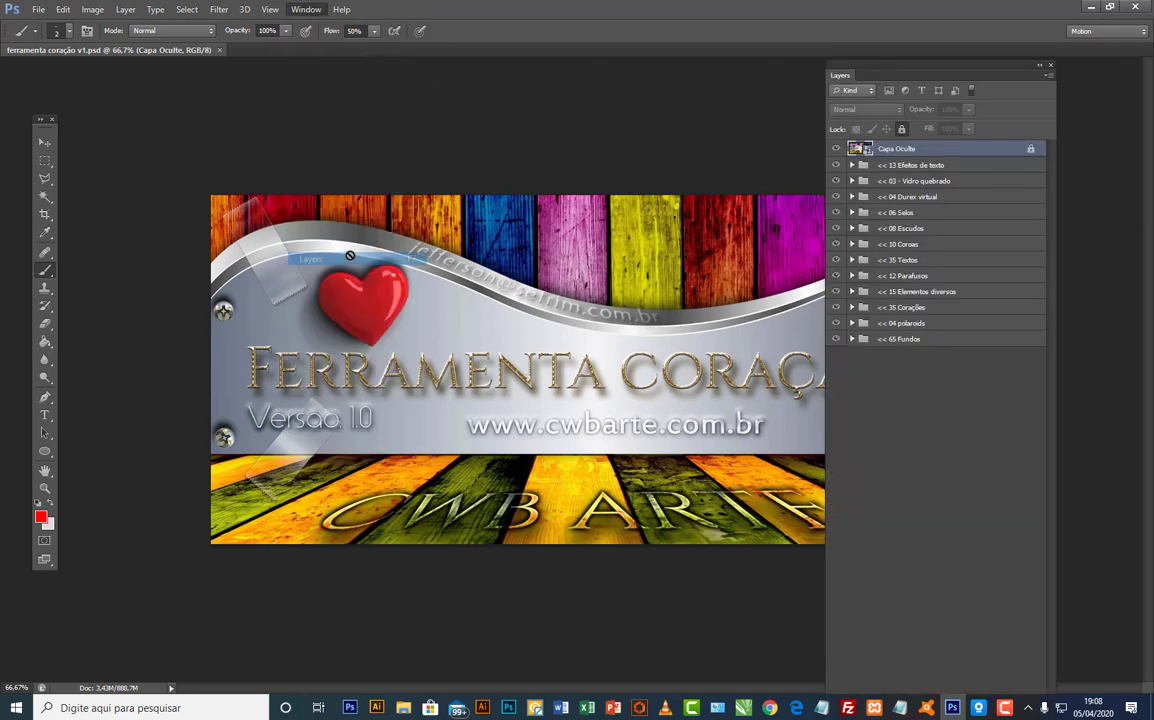
pyautogui.moveTo(927, 72); pyautogui.dragTo(1033, 64)
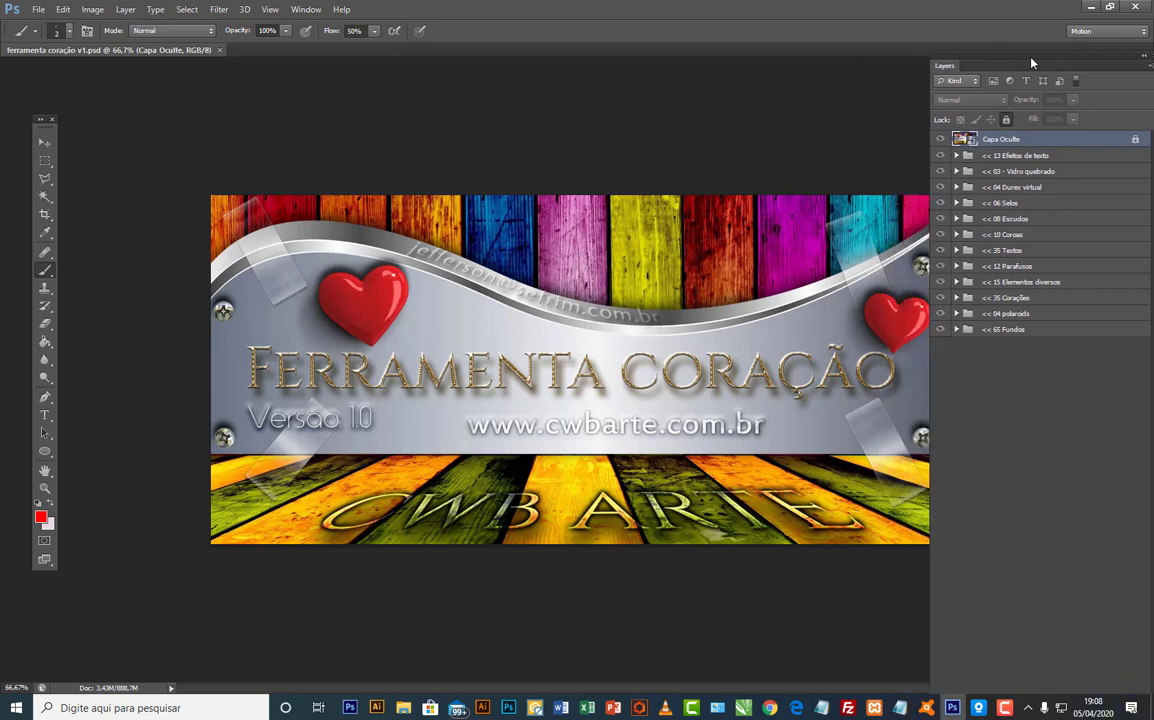
pyautogui.moveTo(927, 83); pyautogui.dragTo(961, 88)
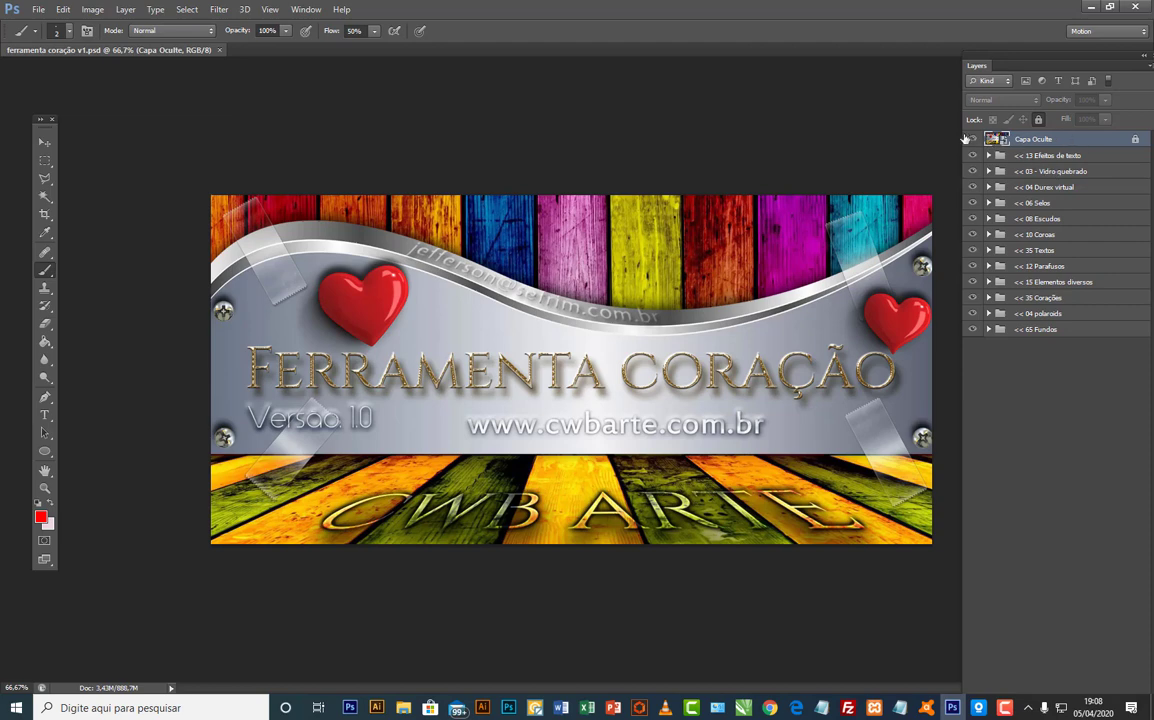
# Step: Hide the Capa Oculte cover layer and check the document's image size without changing it
pyautogui.click(973, 140)
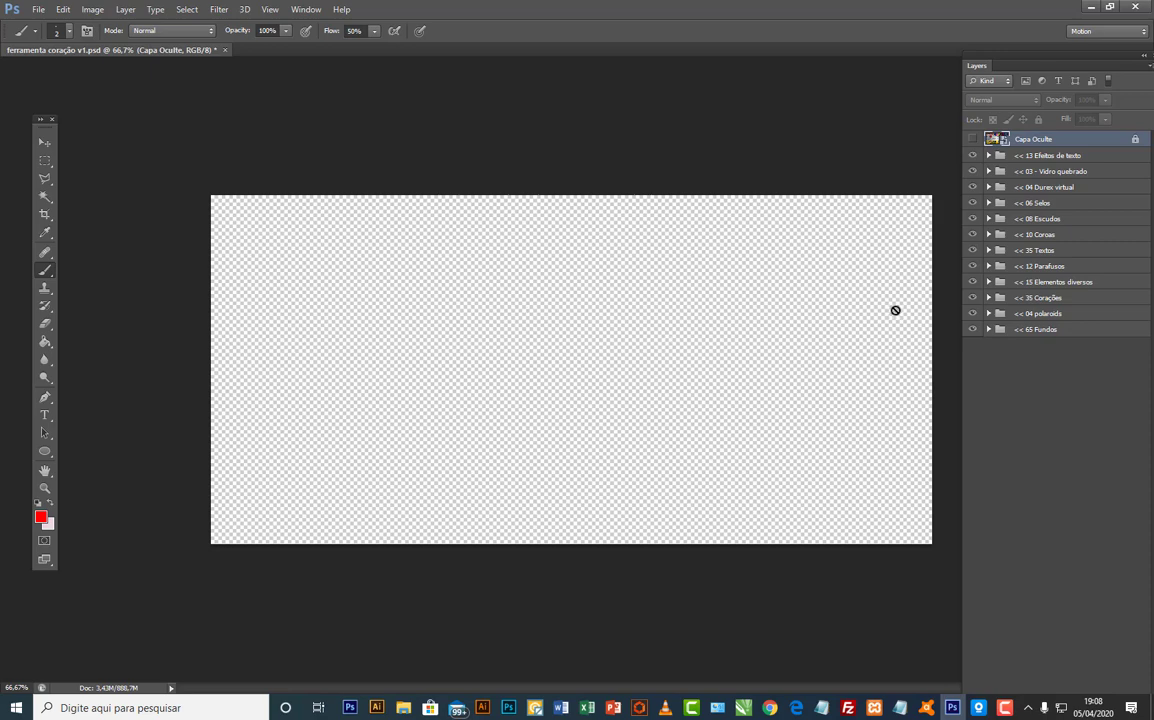
pyautogui.click(92, 10)
pyautogui.click(141, 110)
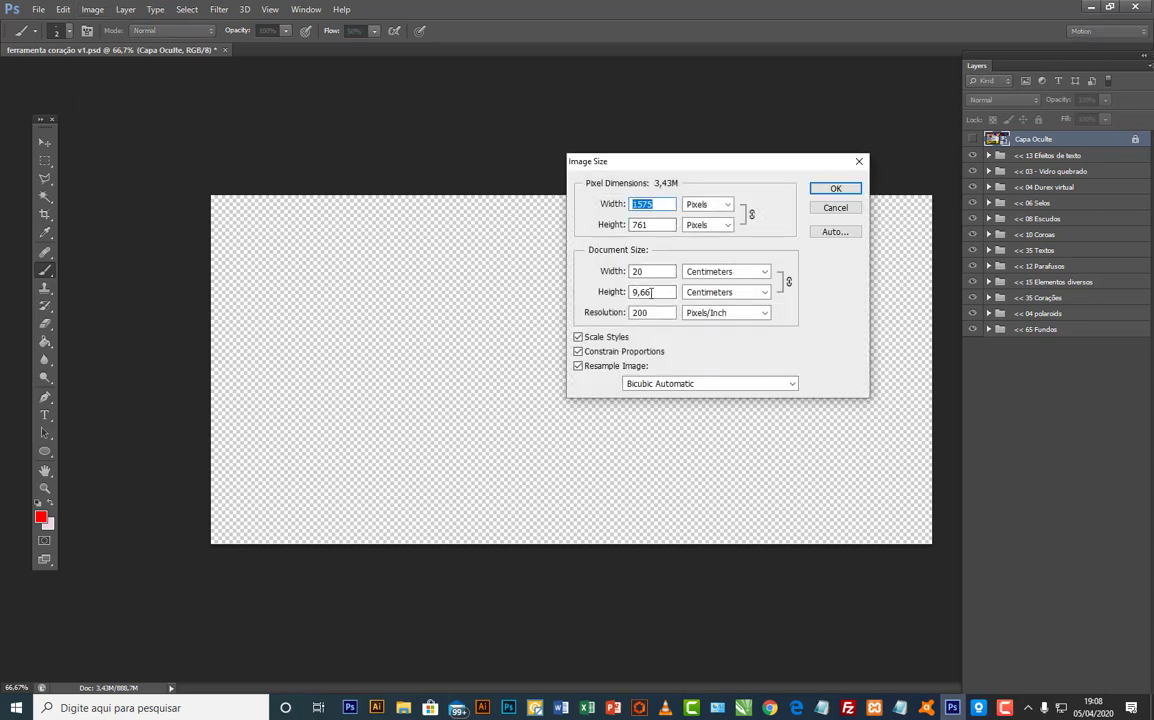
pyautogui.click(829, 205)
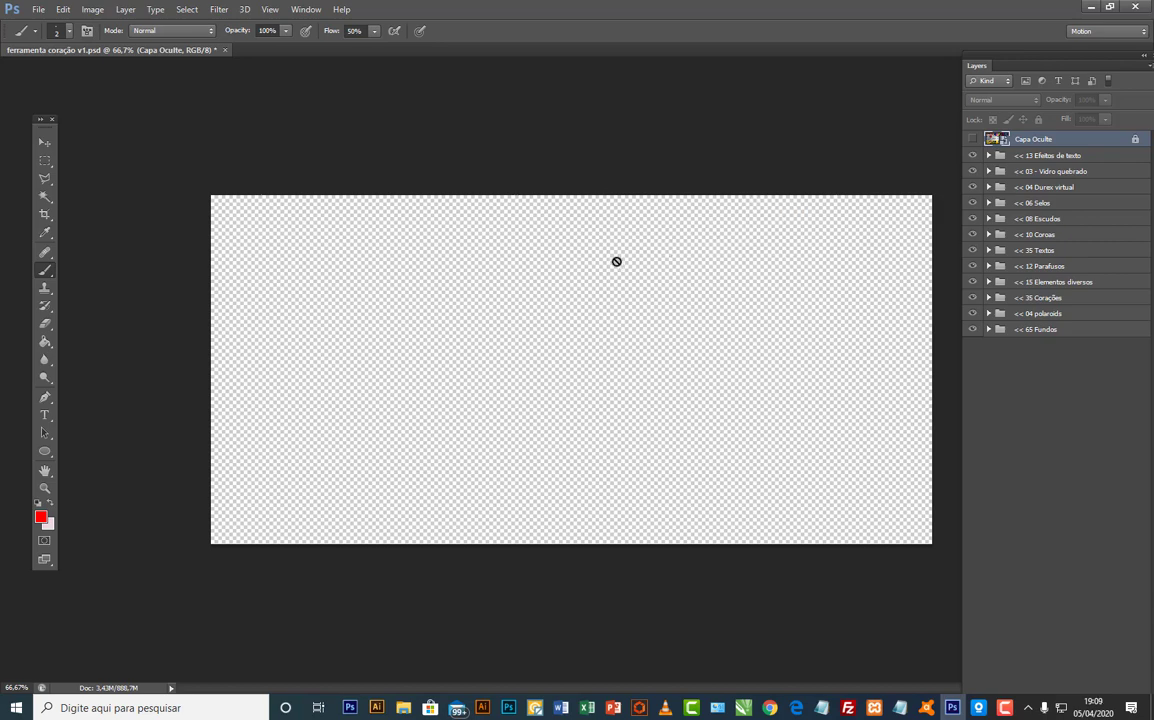
# Step: Expand the << 65 Fundos group and reposition the Layers panel so the last backgrounds in it are reachable
pyautogui.click(988, 329)
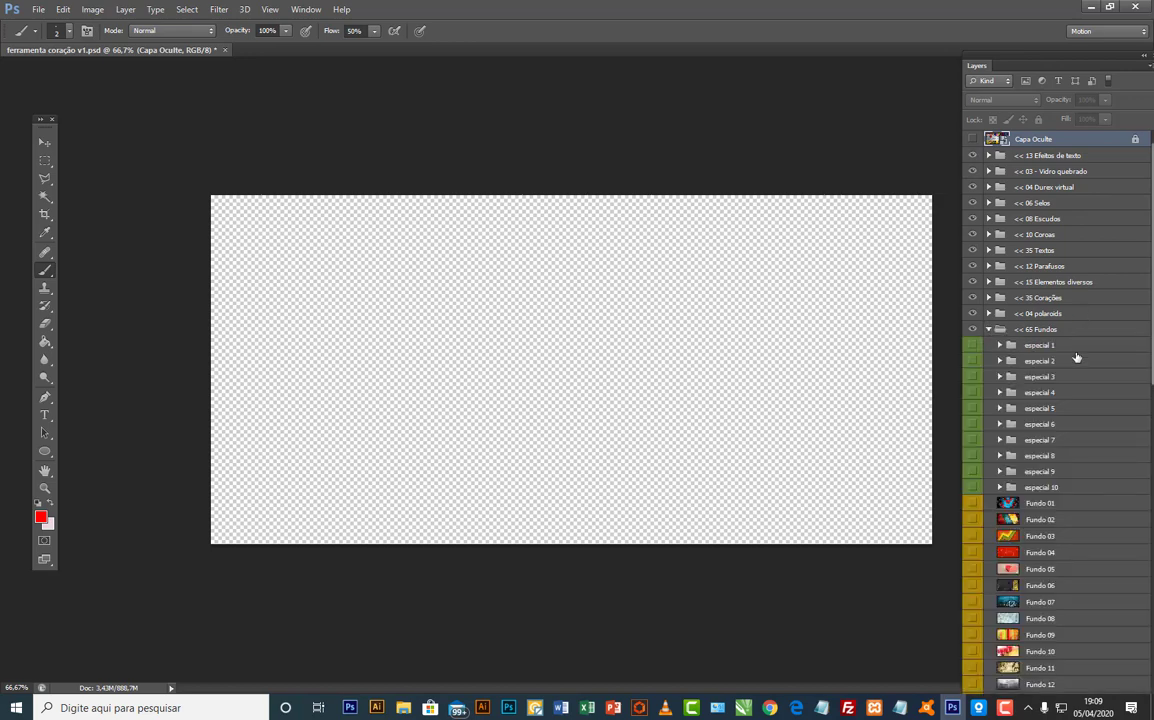
pyautogui.scroll(-4, 1110, 352)
pyautogui.scroll(-11, 1141, 346)
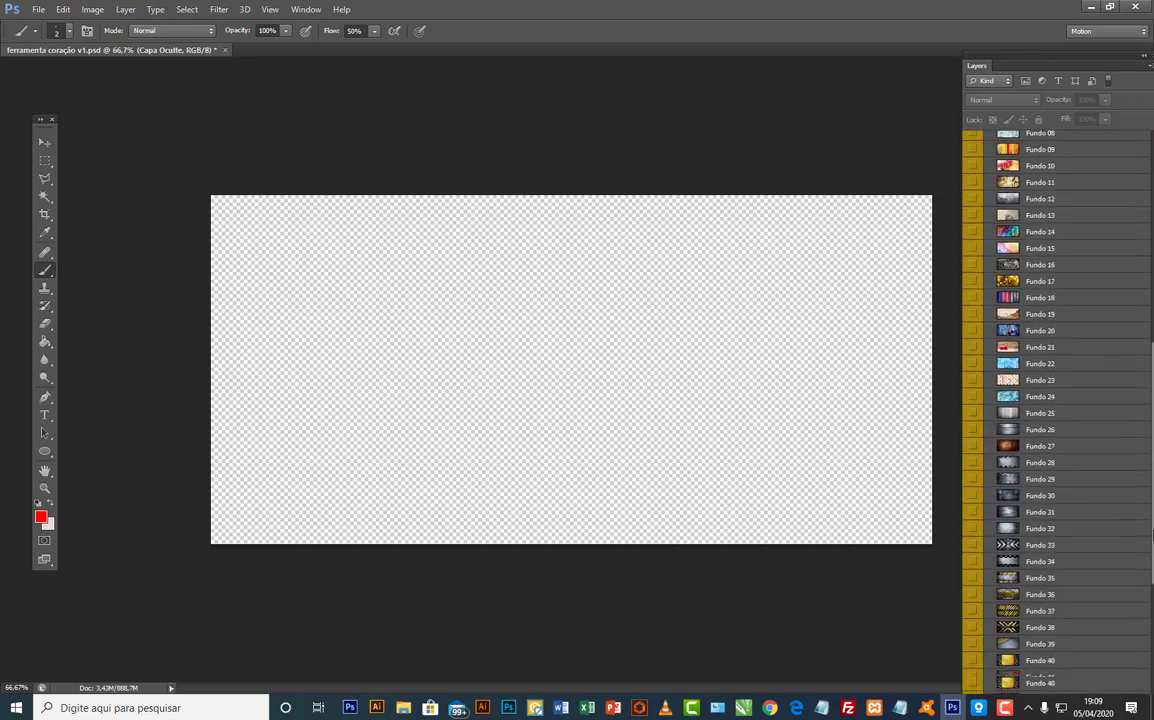
pyautogui.moveTo(1065, 66); pyautogui.dragTo(1050, 42)
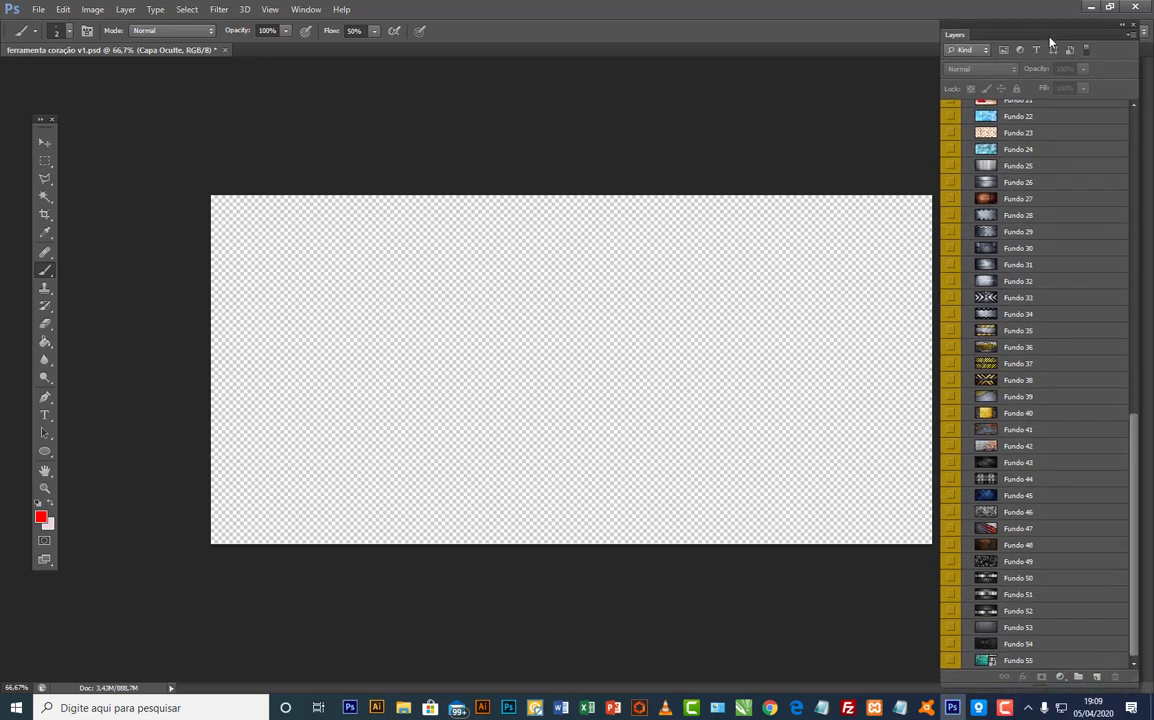
# Step: Preview the background layers one at a time from Fundo 55 back to Fundo 41, hiding each one again
pyautogui.click(951, 661)
pyautogui.click(951, 658)
pyautogui.click(951, 645)
pyautogui.click(951, 643)
pyautogui.click(951, 627)
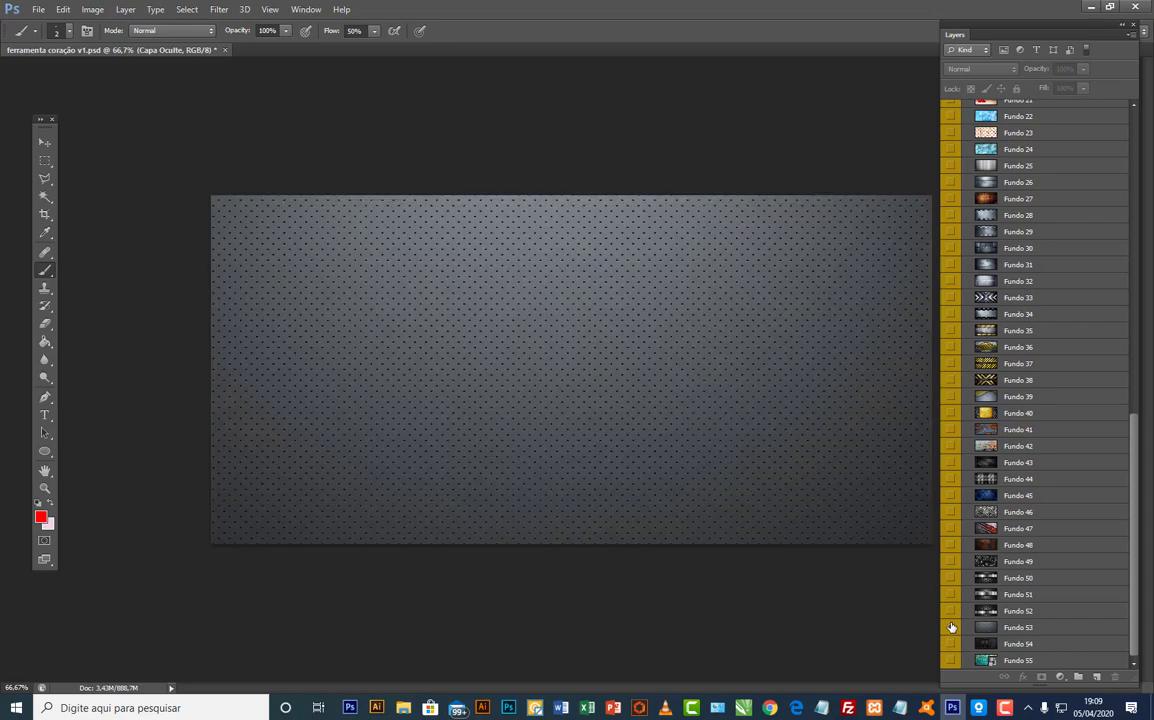
pyautogui.click(951, 626)
pyautogui.click(950, 614)
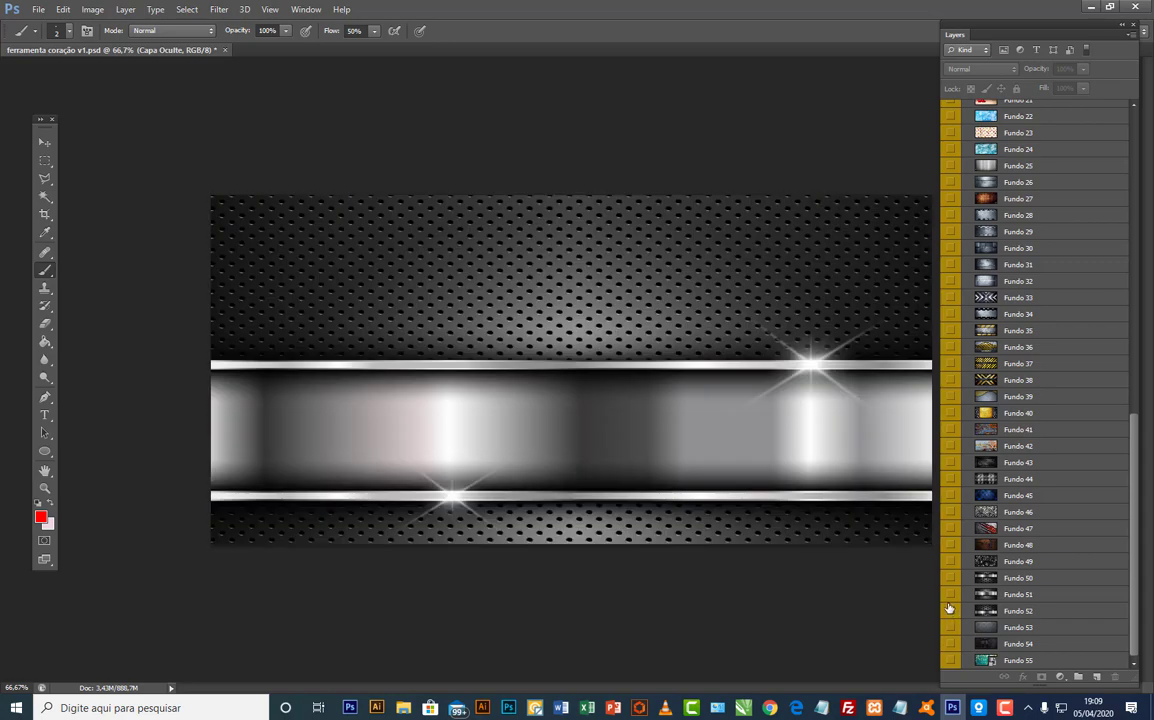
pyautogui.click(950, 609)
pyautogui.click(951, 594)
pyautogui.click(951, 590)
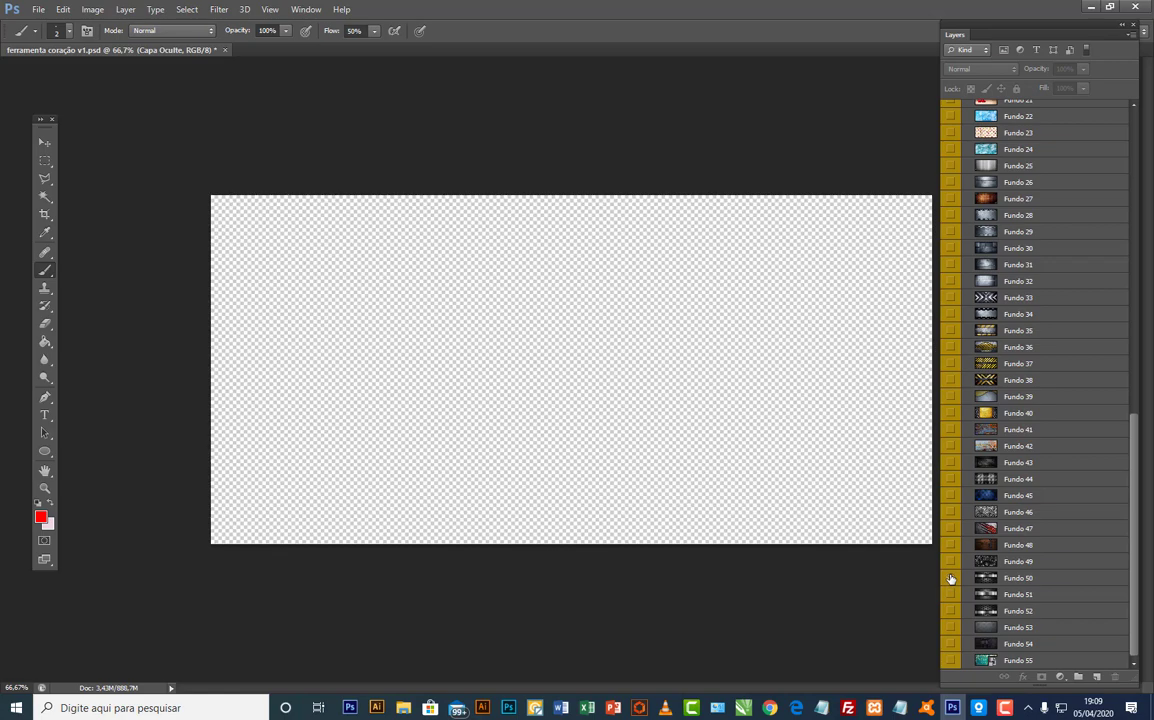
pyautogui.click(951, 578)
pyautogui.click(951, 578)
pyautogui.click(951, 561)
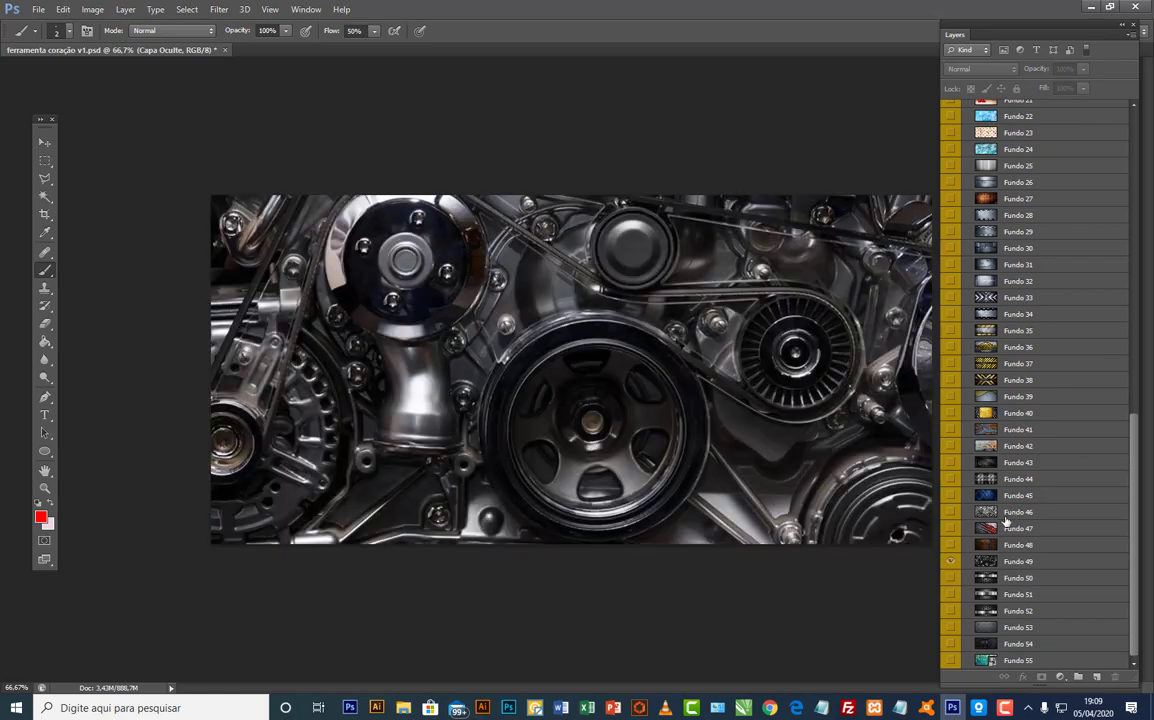
pyautogui.click(951, 561)
pyautogui.click(951, 545)
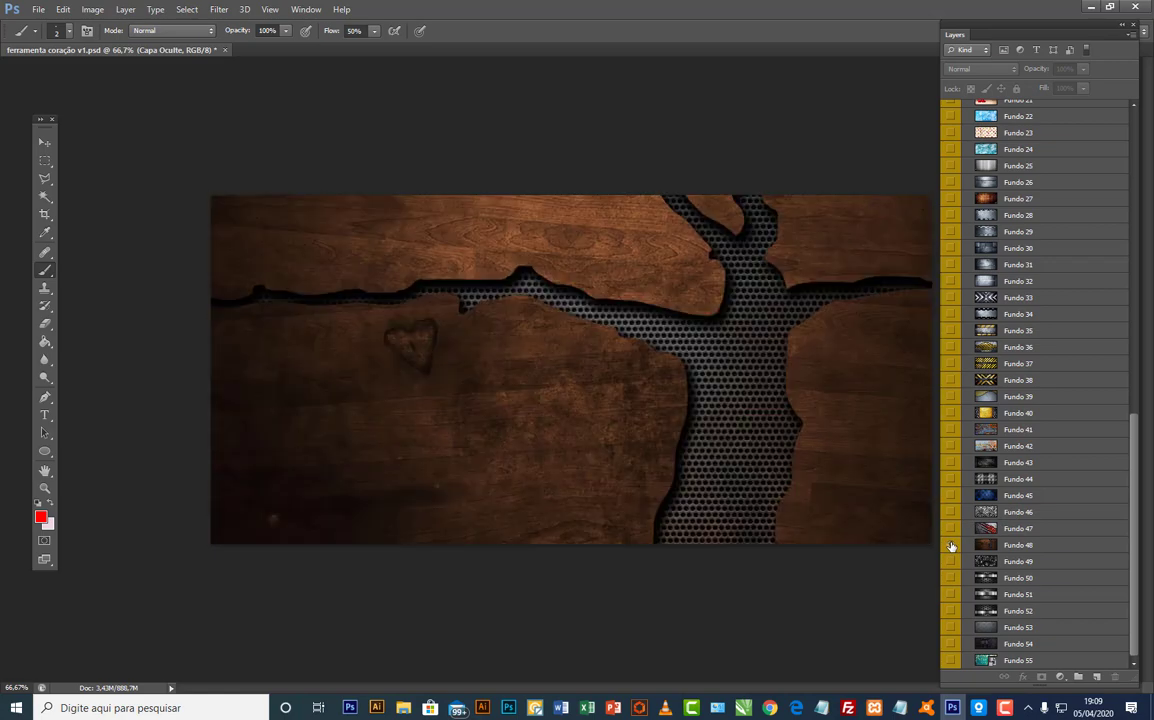
pyautogui.click(951, 529)
pyautogui.click(951, 528)
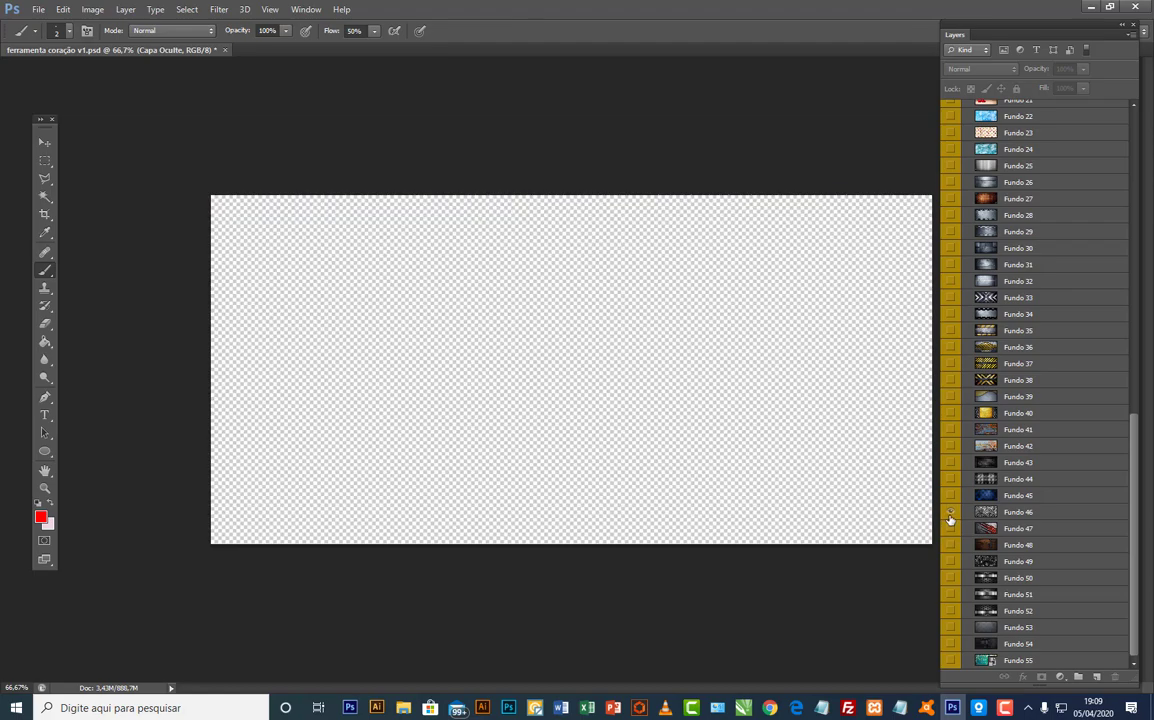
pyautogui.click(951, 512)
pyautogui.click(951, 512)
pyautogui.click(951, 496)
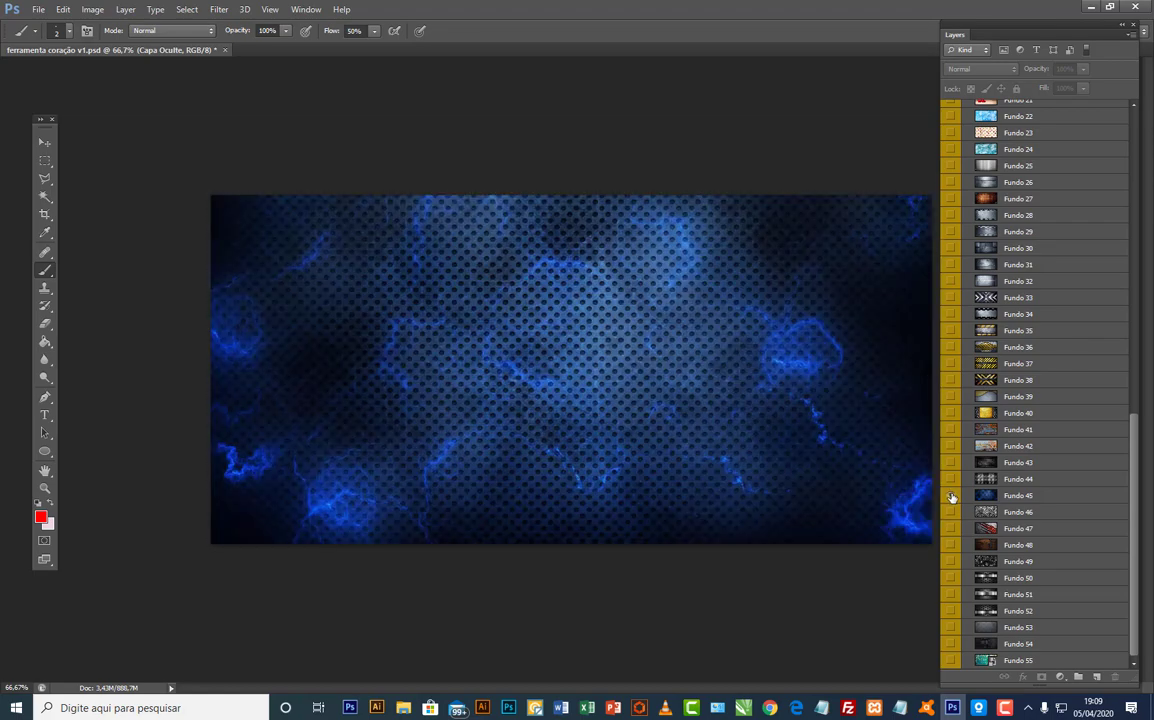
pyautogui.click(951, 495)
pyautogui.click(951, 481)
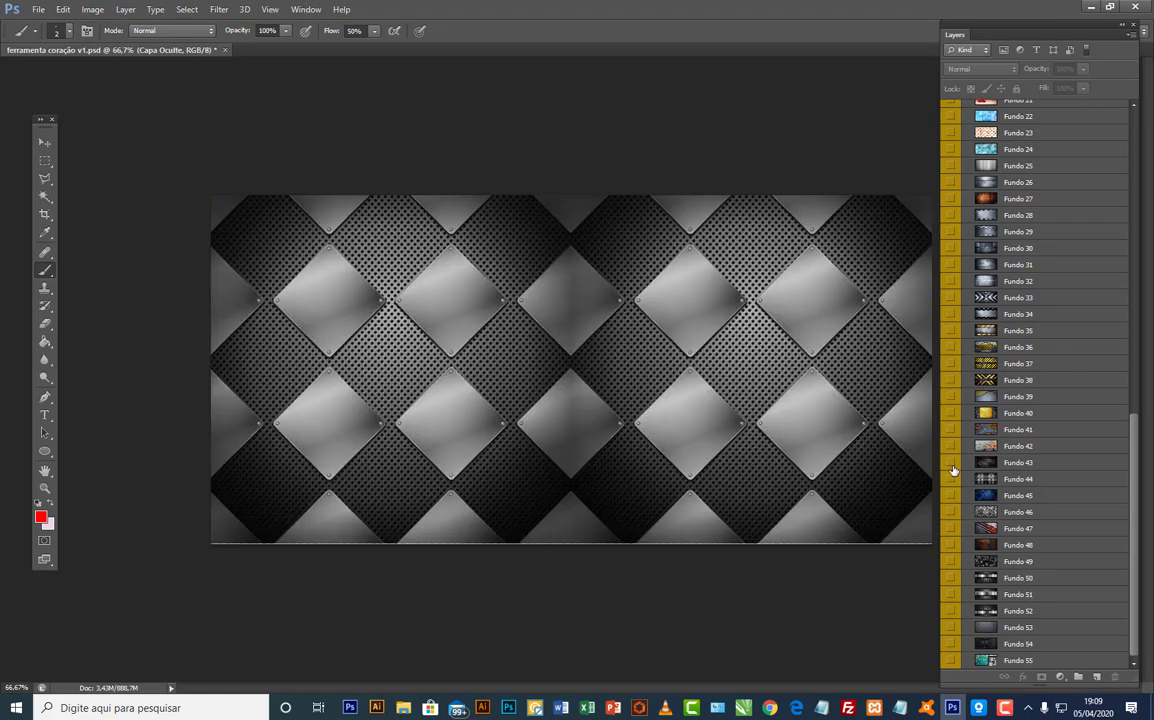
pyautogui.click(951, 476)
pyautogui.click(951, 464)
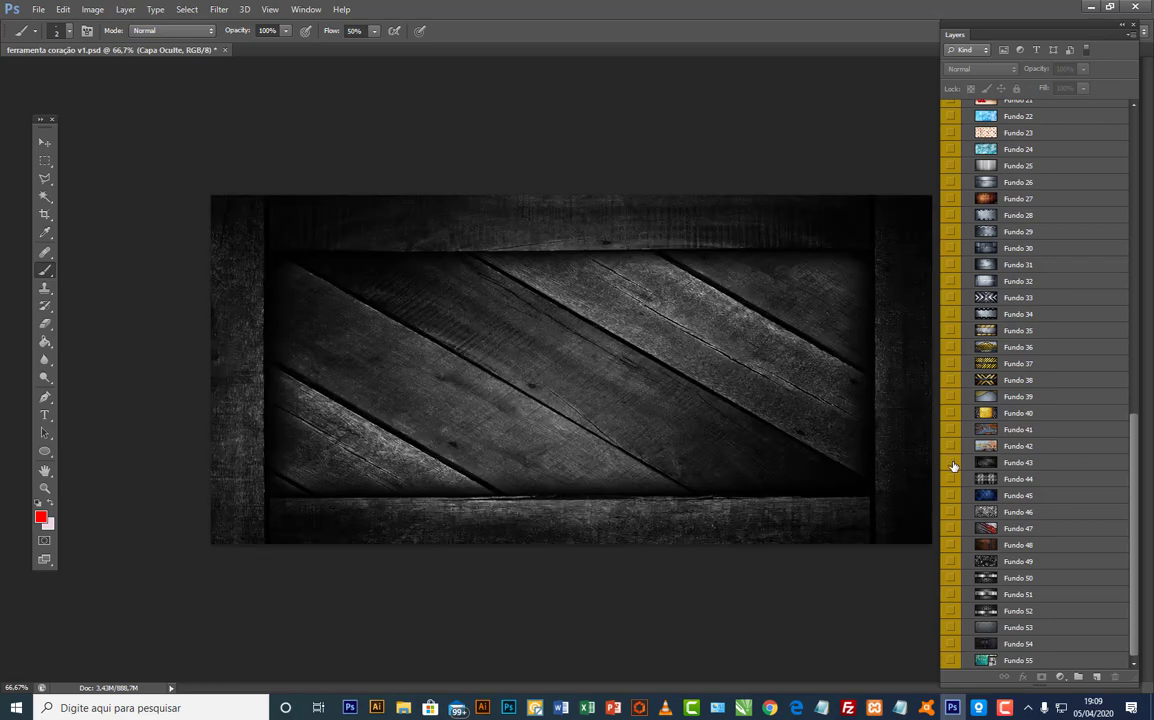
pyautogui.click(952, 464)
pyautogui.click(952, 447)
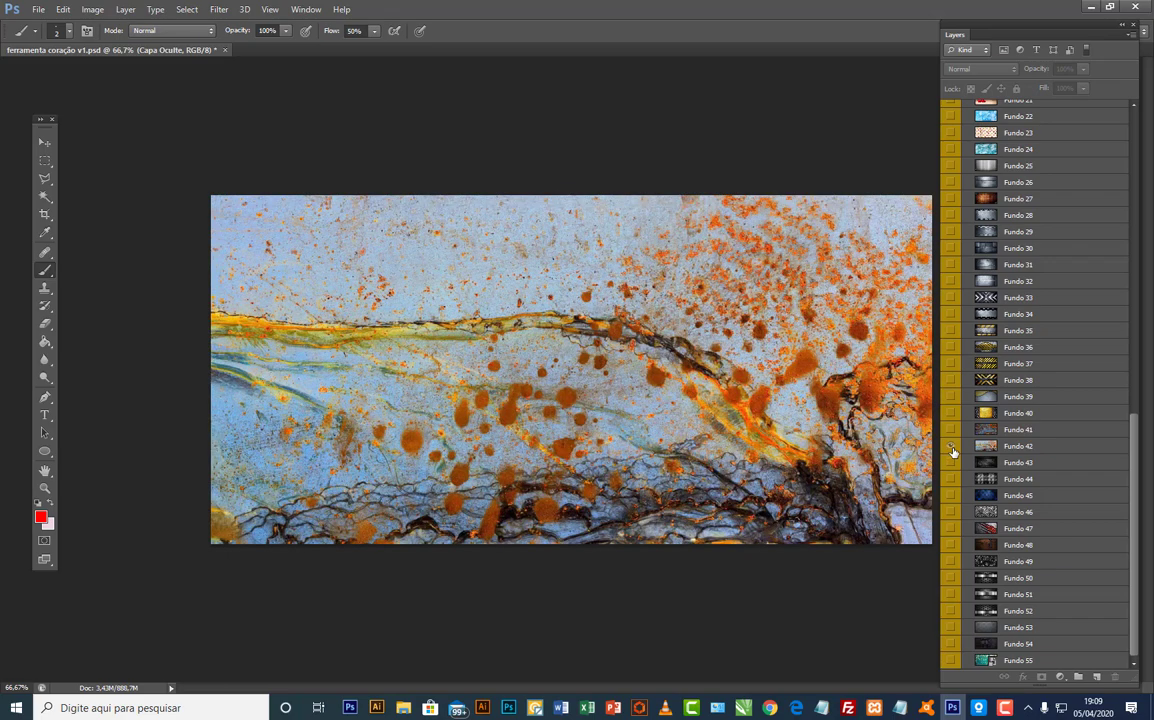
pyautogui.click(951, 447)
pyautogui.click(951, 430)
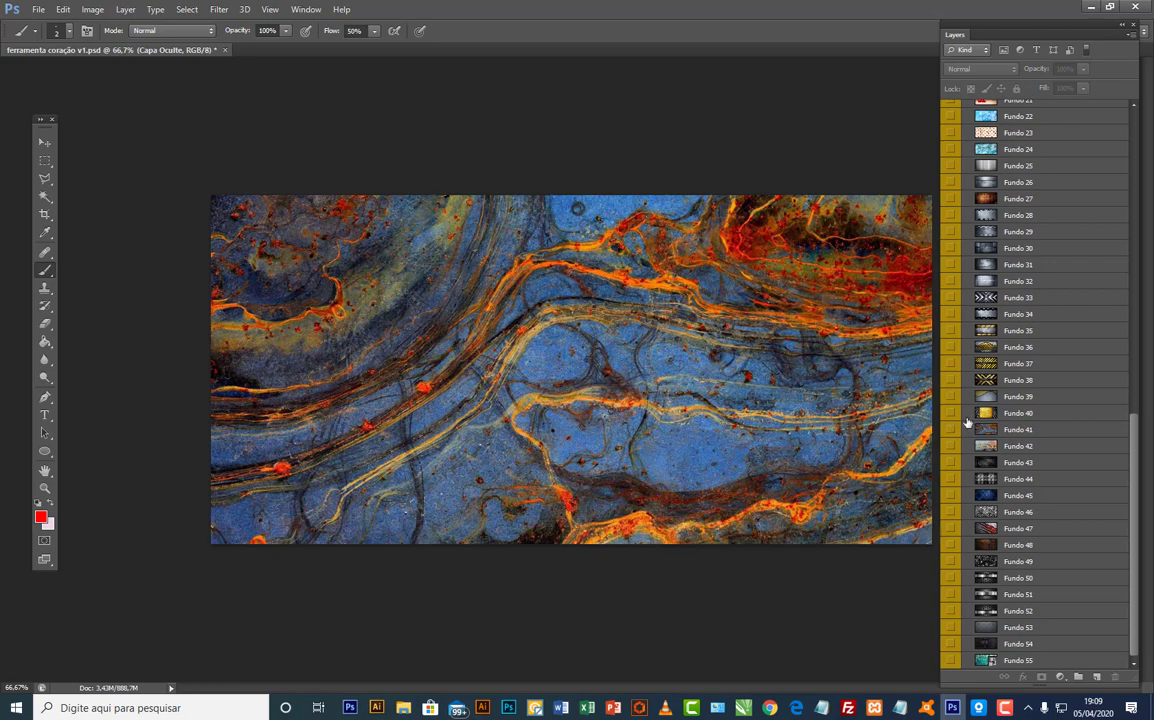
pyautogui.click(957, 429)
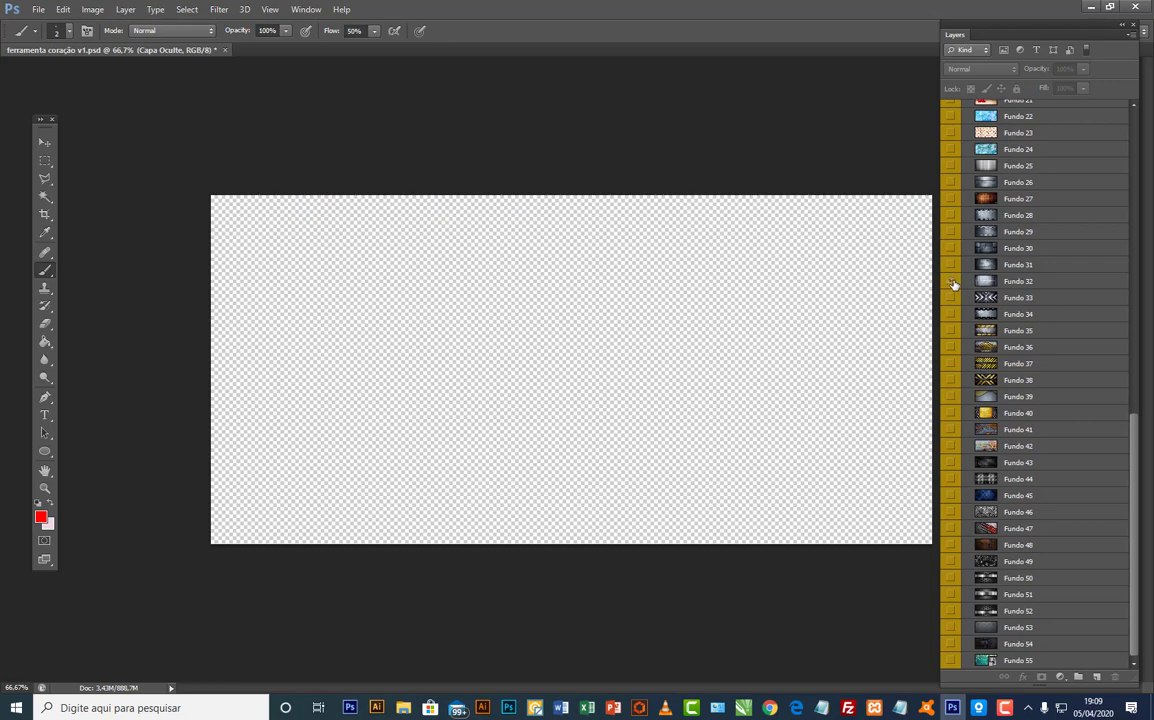
# Step: Preview the Fundo 32 background, hide it, and show Fundo 31 instead
pyautogui.click(952, 282)
pyautogui.click(952, 282)
pyautogui.click(952, 266)
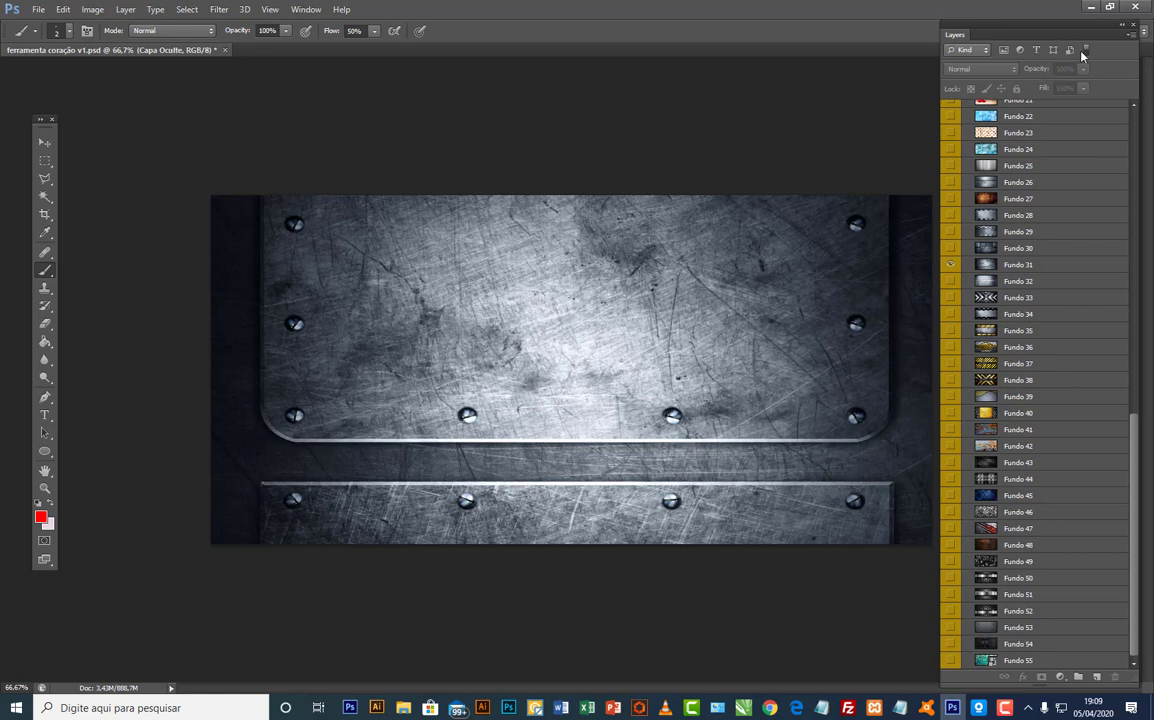
# Step: Preview the groups especial 1 to especial 10 one at a time, hiding each one again
pyautogui.moveTo(1050, 30); pyautogui.dragTo(1066, 76)
pyautogui.scroll(8, 1092, 327)
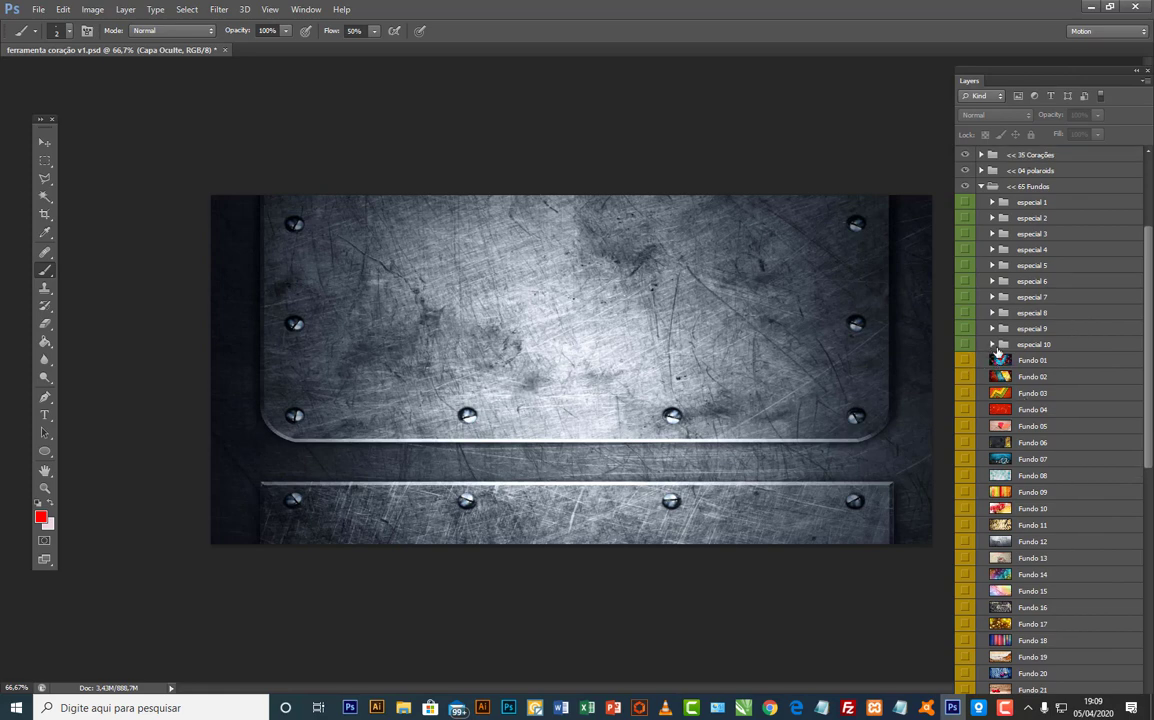
pyautogui.scroll(3, 1003, 374)
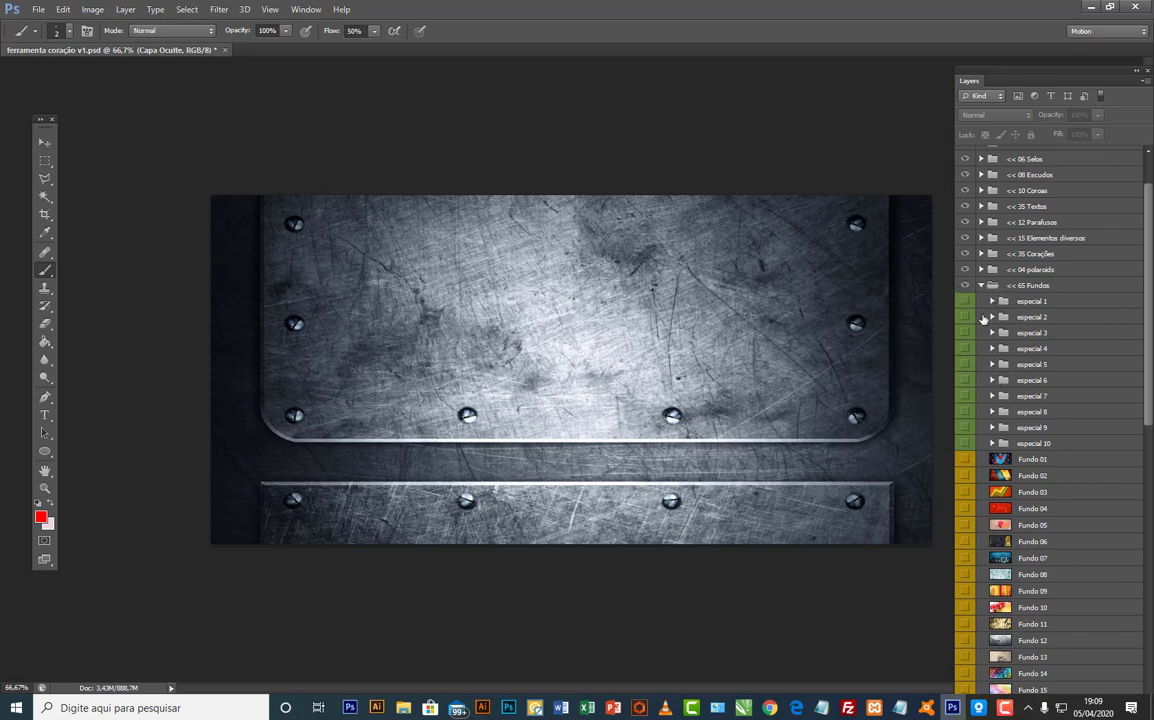
pyautogui.click(965, 302)
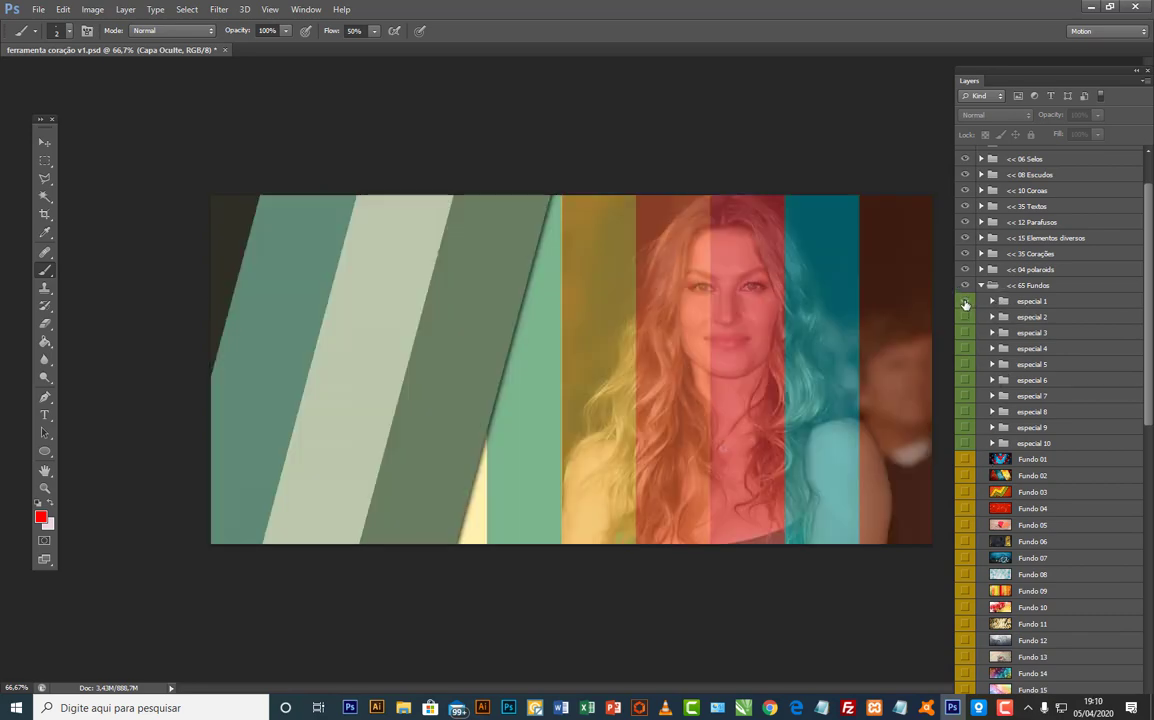
pyautogui.click(965, 302)
pyautogui.click(965, 318)
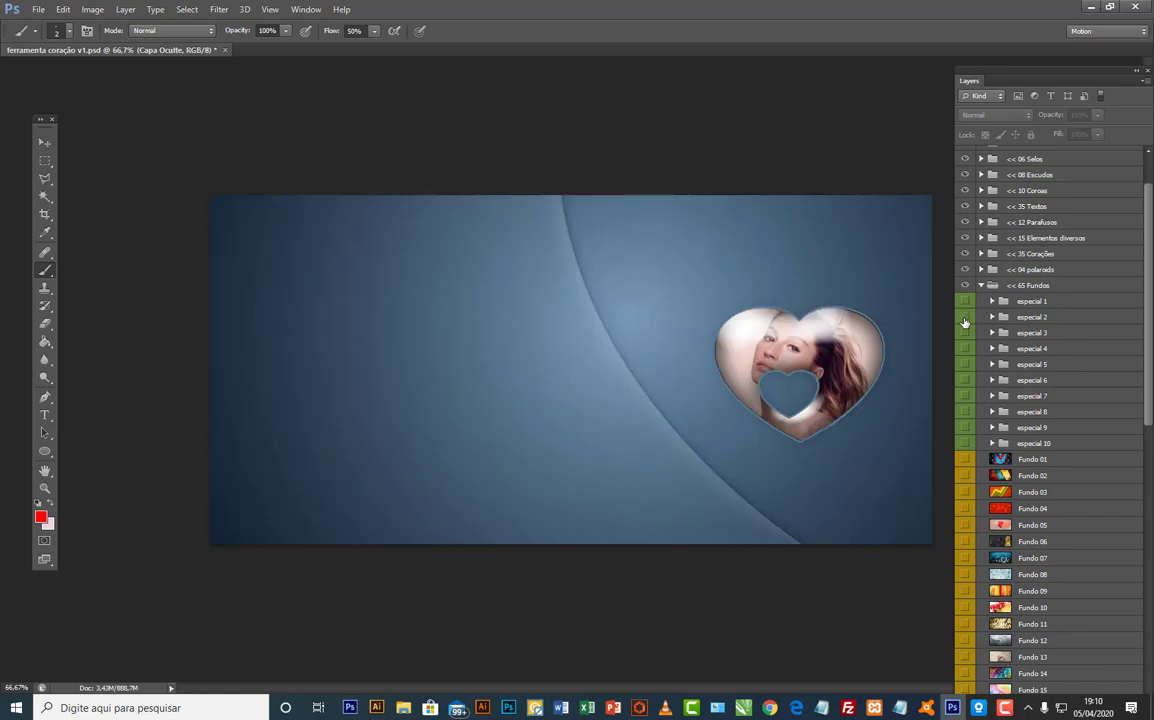
pyautogui.click(965, 320)
pyautogui.click(965, 334)
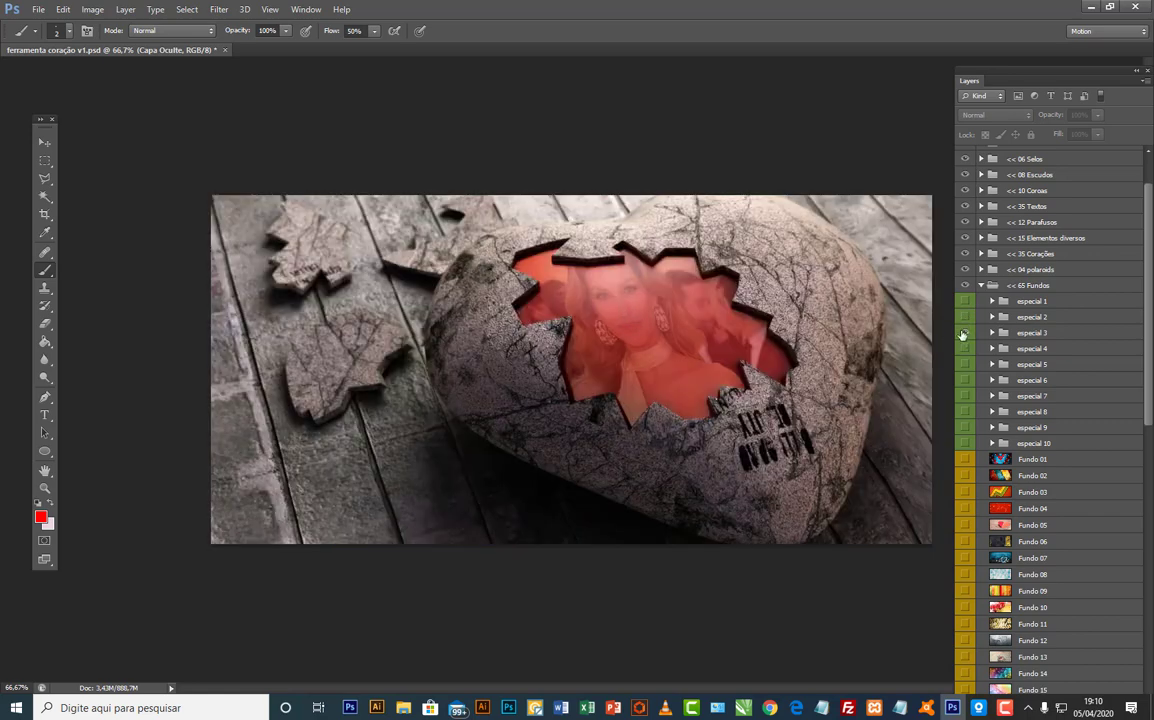
pyautogui.click(964, 333)
pyautogui.click(965, 348)
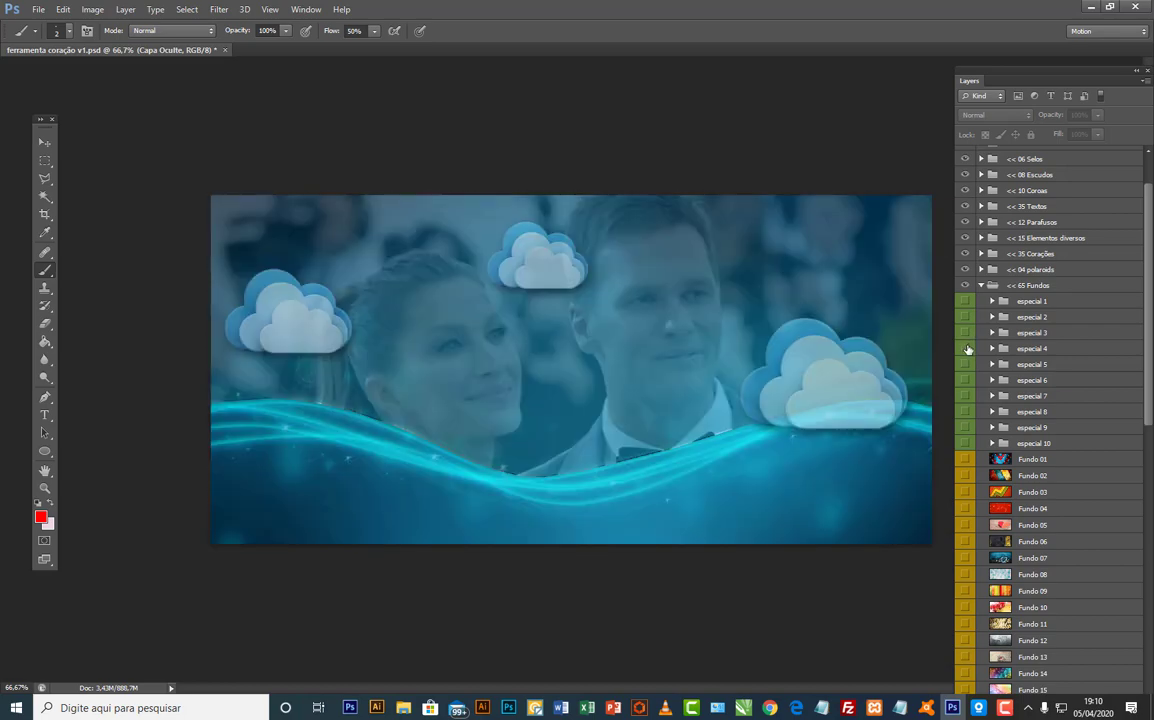
pyautogui.click(965, 348)
pyautogui.click(965, 364)
pyautogui.click(965, 364)
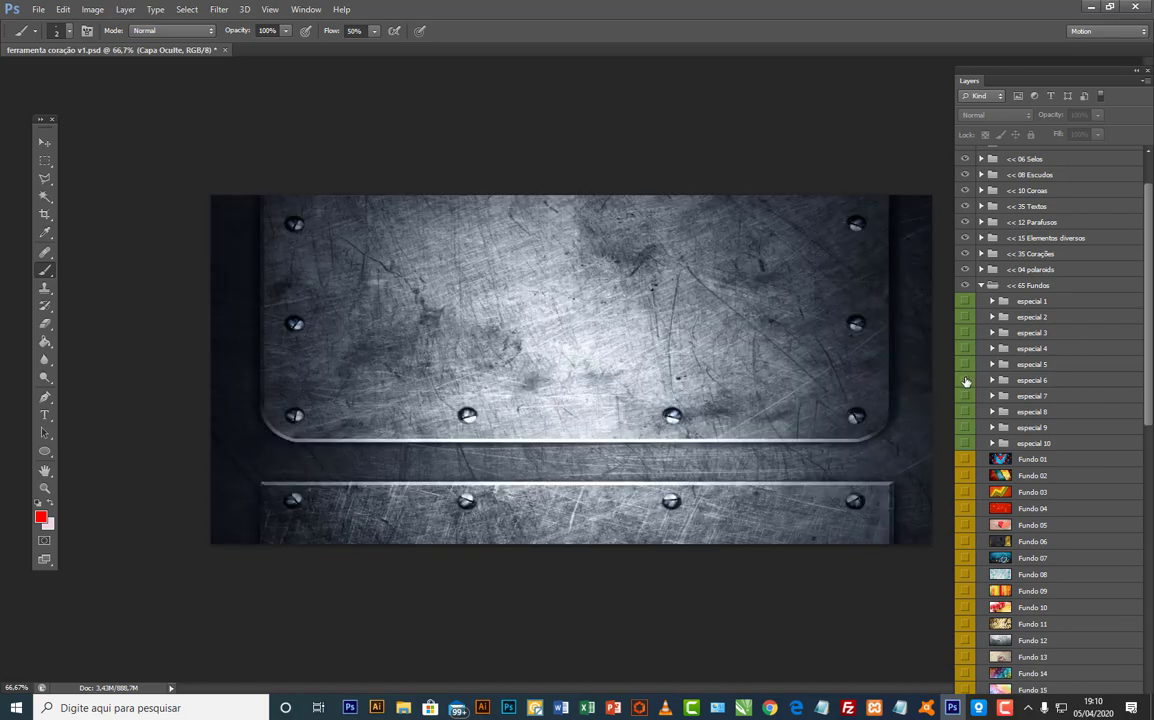
pyautogui.click(965, 380)
pyautogui.click(965, 380)
pyautogui.click(965, 396)
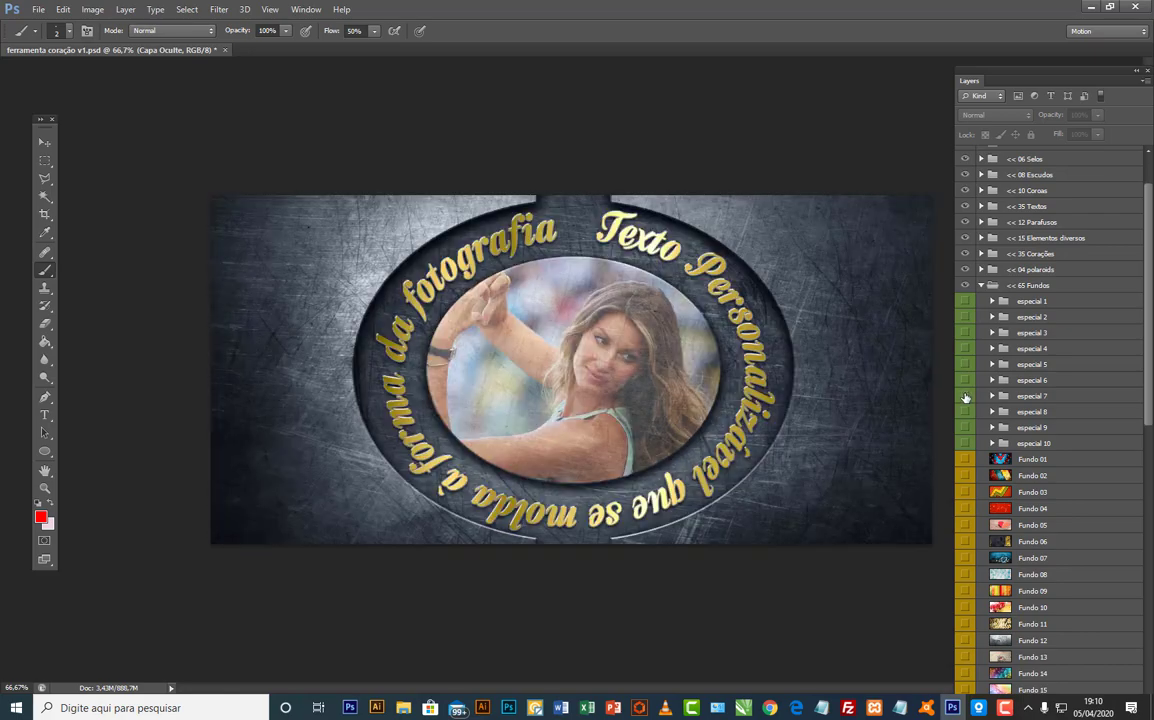
pyautogui.click(965, 397)
pyautogui.click(964, 412)
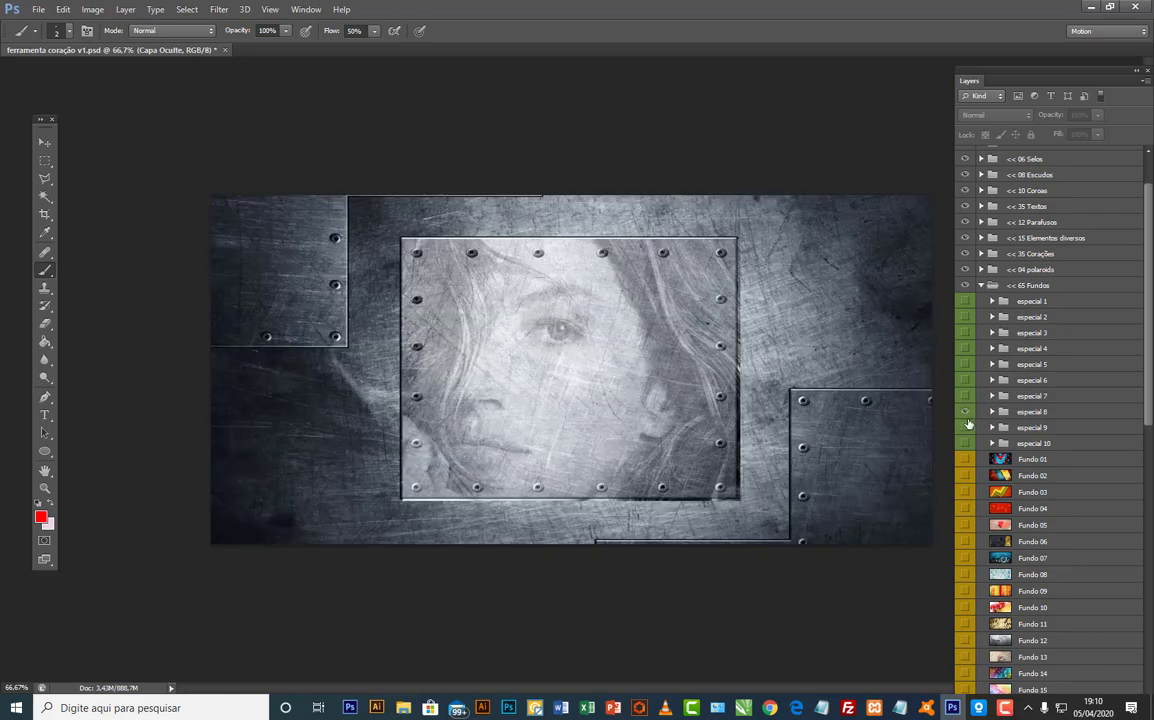
pyautogui.click(966, 412)
pyautogui.click(966, 428)
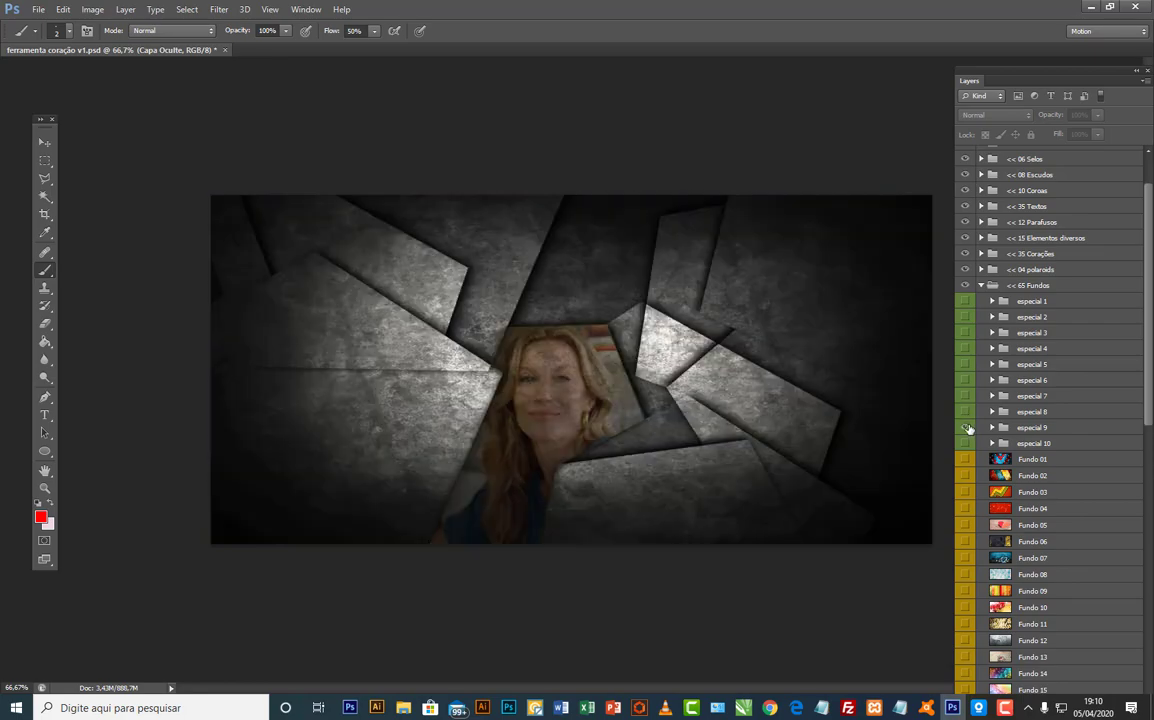
pyautogui.click(967, 443)
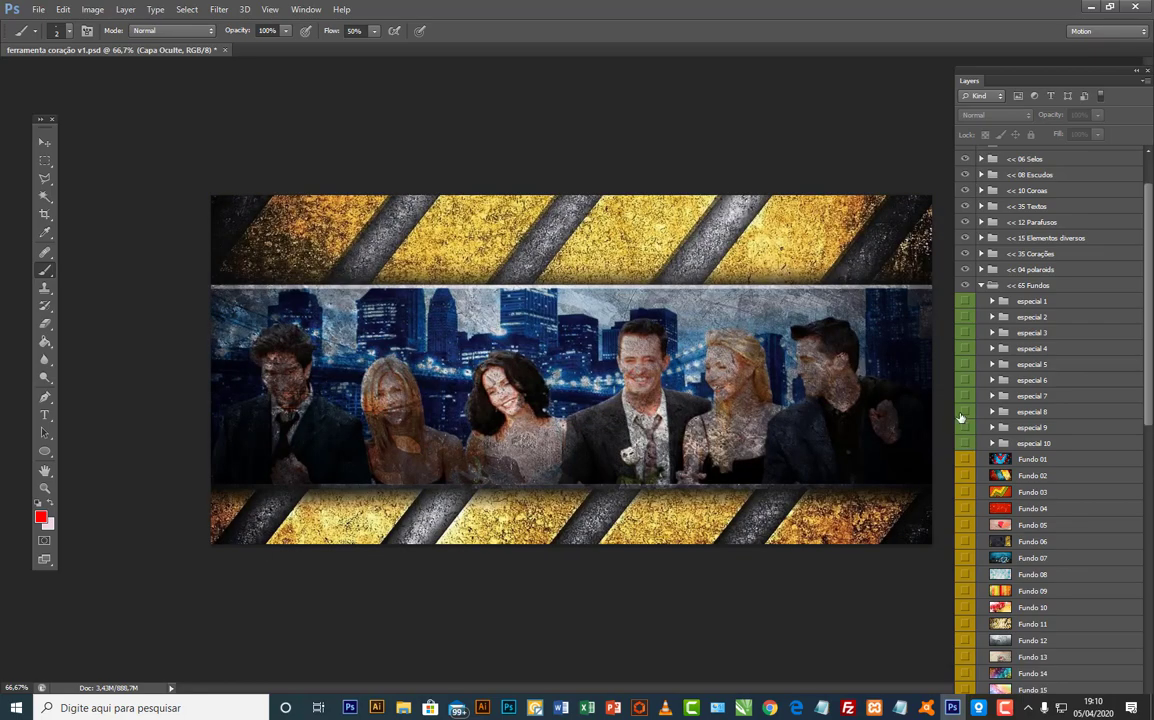
# Step: Show the especial 7 group and expand it to reach its layers
pyautogui.click(966, 400)
pyautogui.click(966, 398)
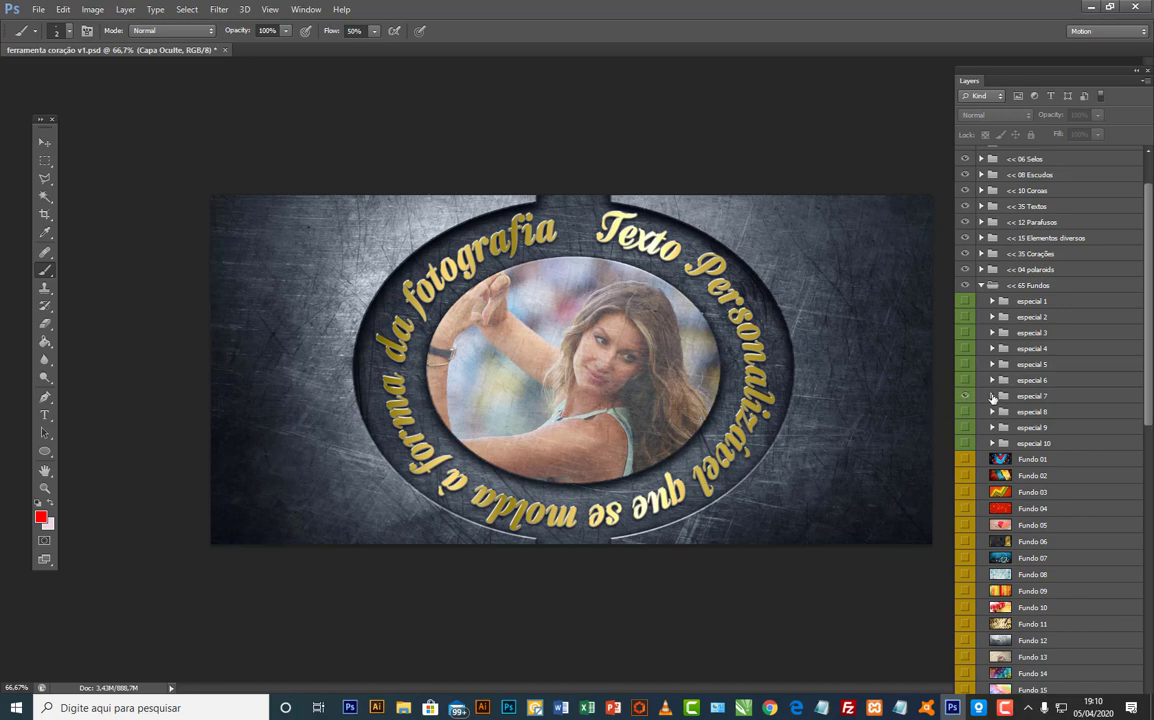
pyautogui.click(992, 396)
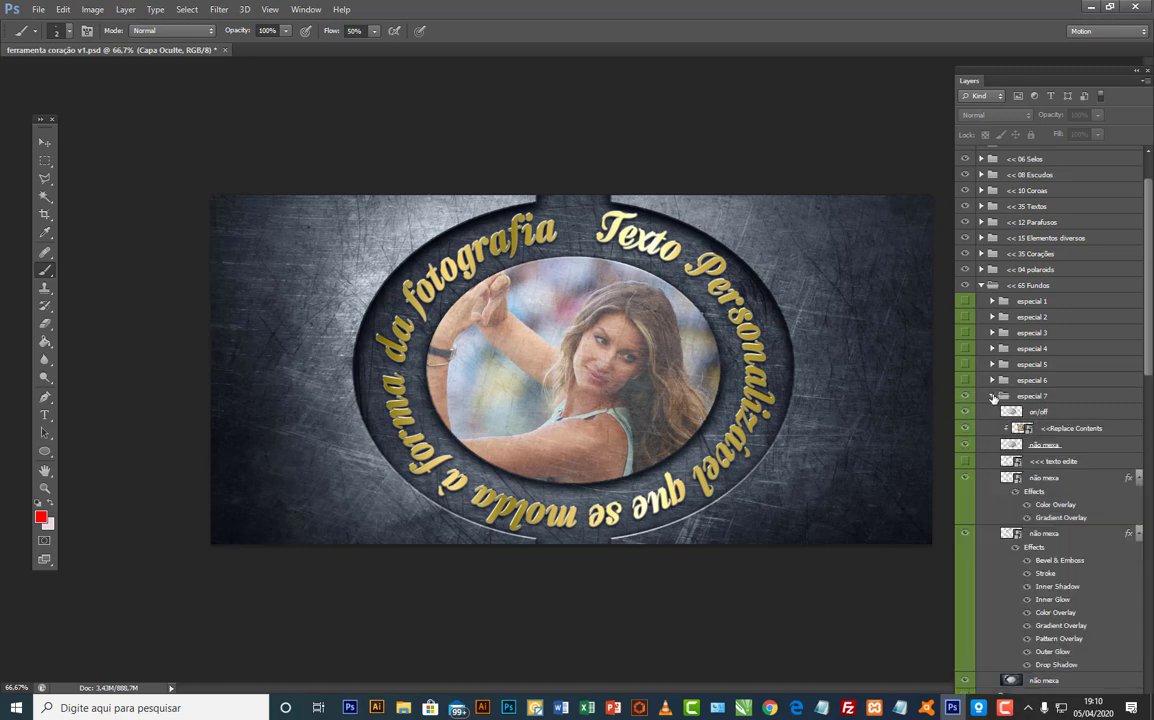
# Step: Start replacing the contents of especial 7's <<Replace Contents layer and browse to the child's photo folder in G:, 1tb ferramentas back, 1 tb backup
pyautogui.click(1056, 428)
pyautogui.rightClick(1053, 430)
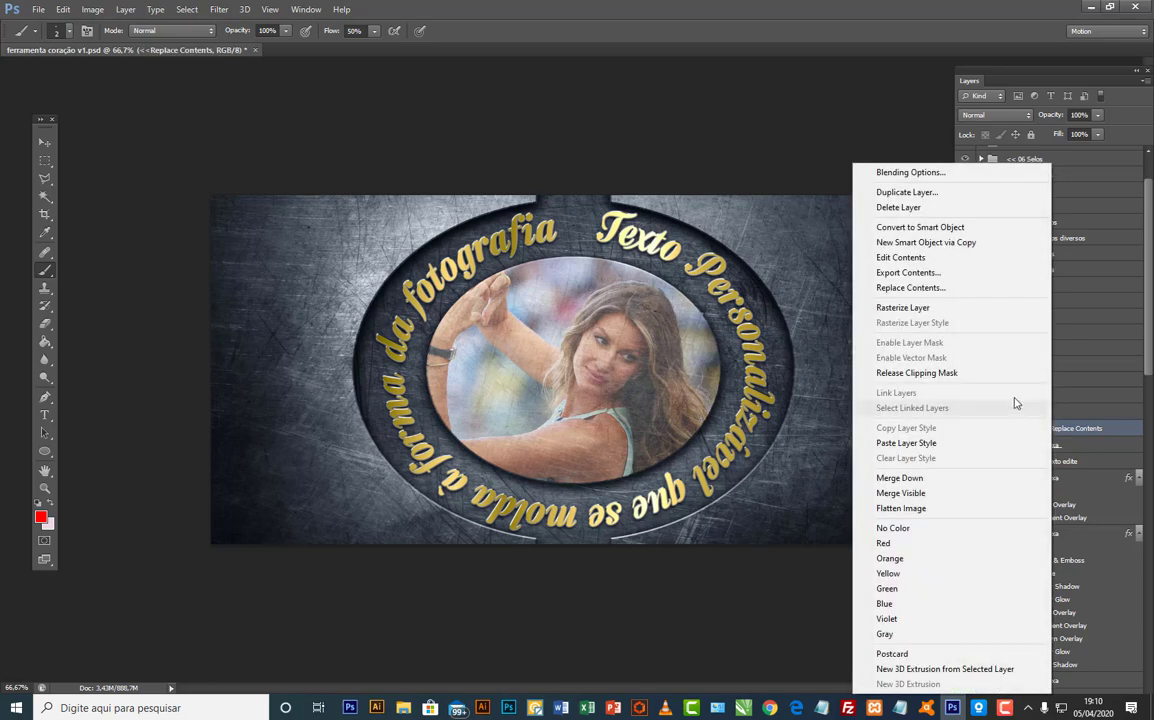
pyautogui.click(916, 288)
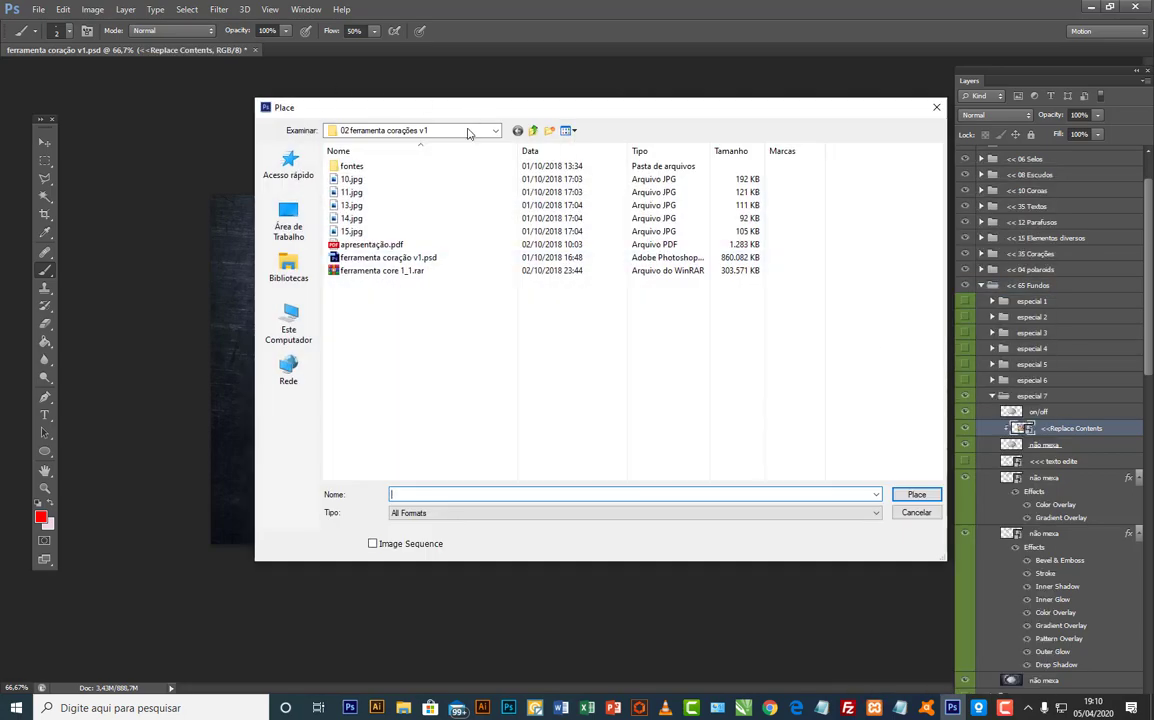
pyautogui.click(470, 131)
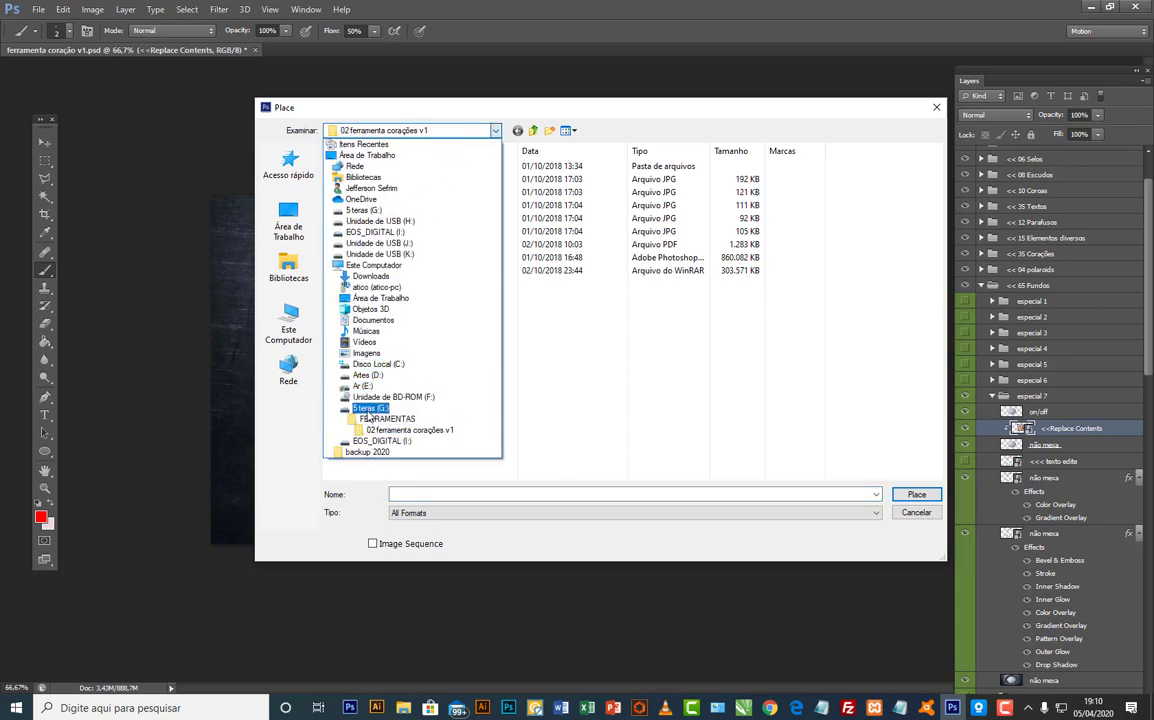
pyautogui.click(368, 410)
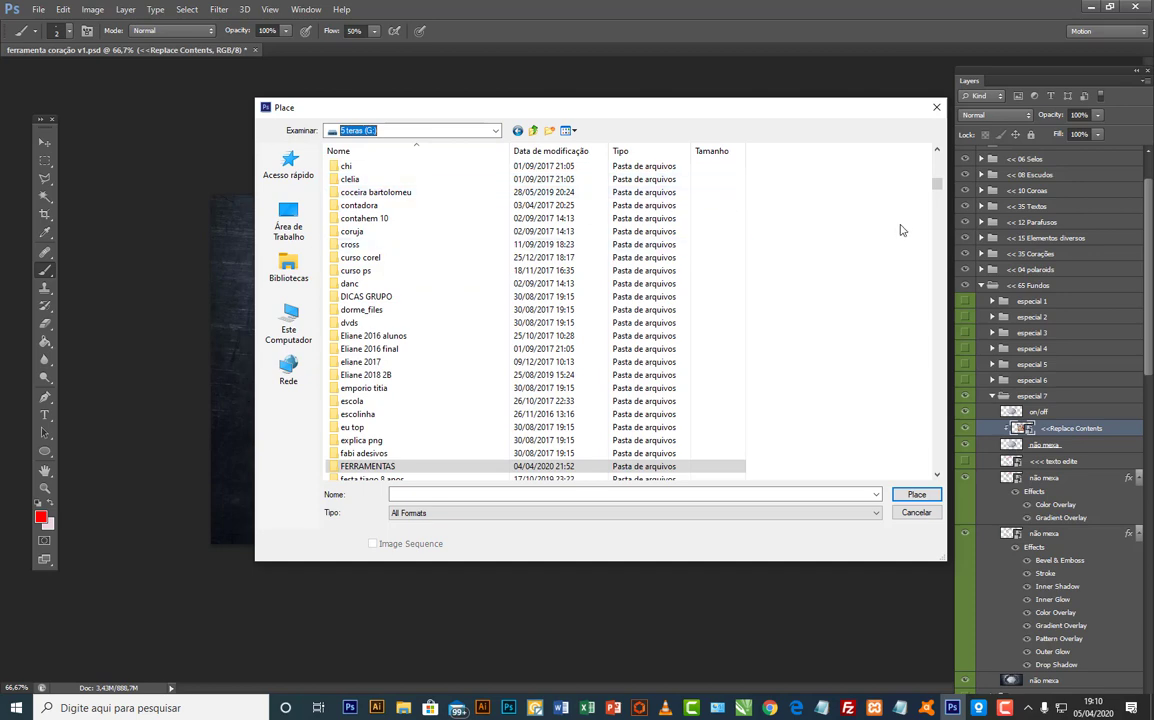
pyautogui.moveTo(937, 180); pyautogui.dragTo(907, 147)
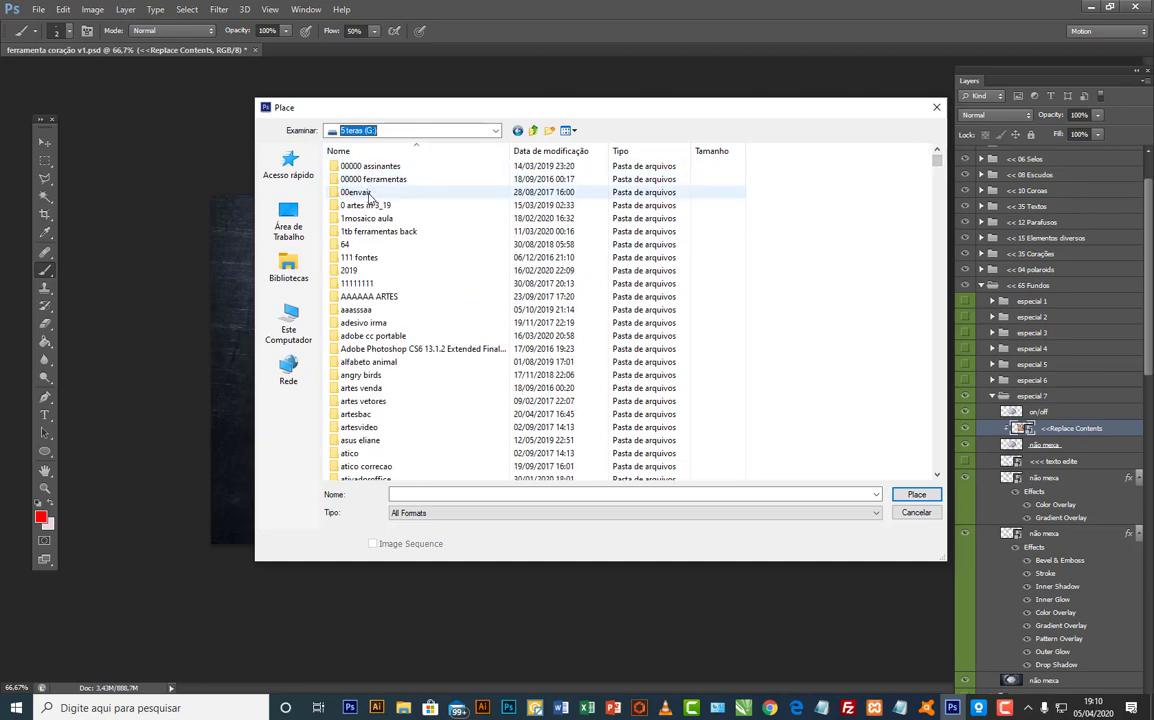
pyautogui.doubleClick(368, 232)
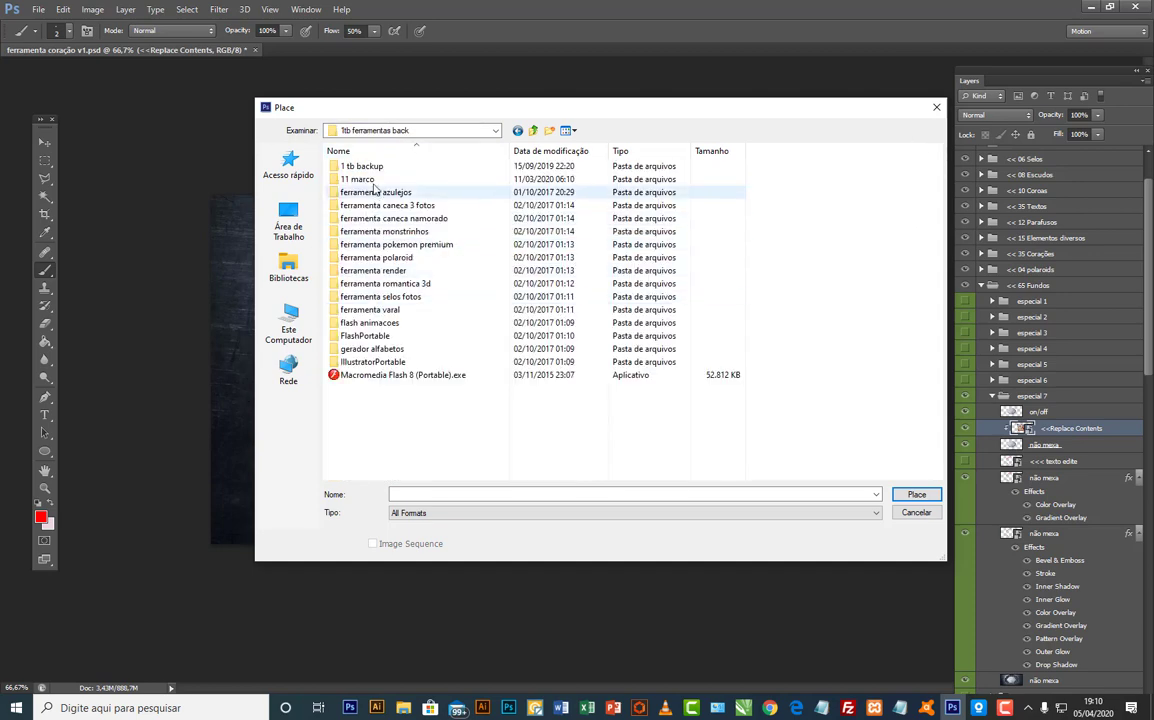
pyautogui.doubleClick(368, 167)
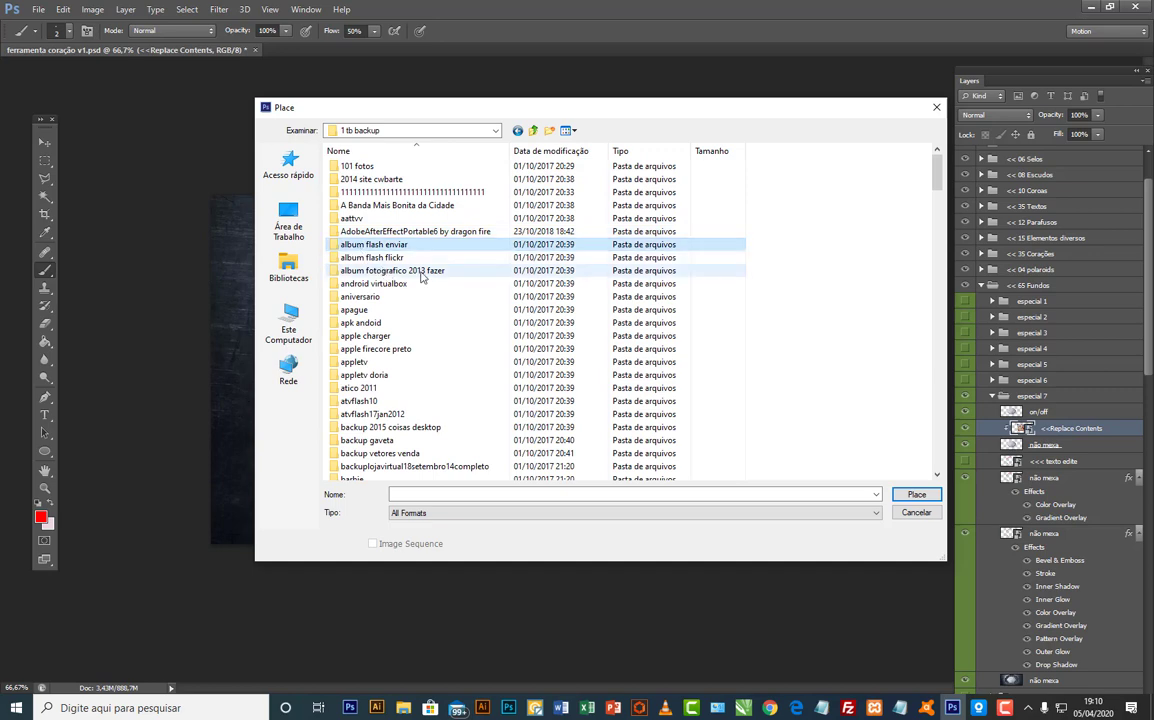
pyautogui.press('f')
pyautogui.scroll(-5, 410, 300)
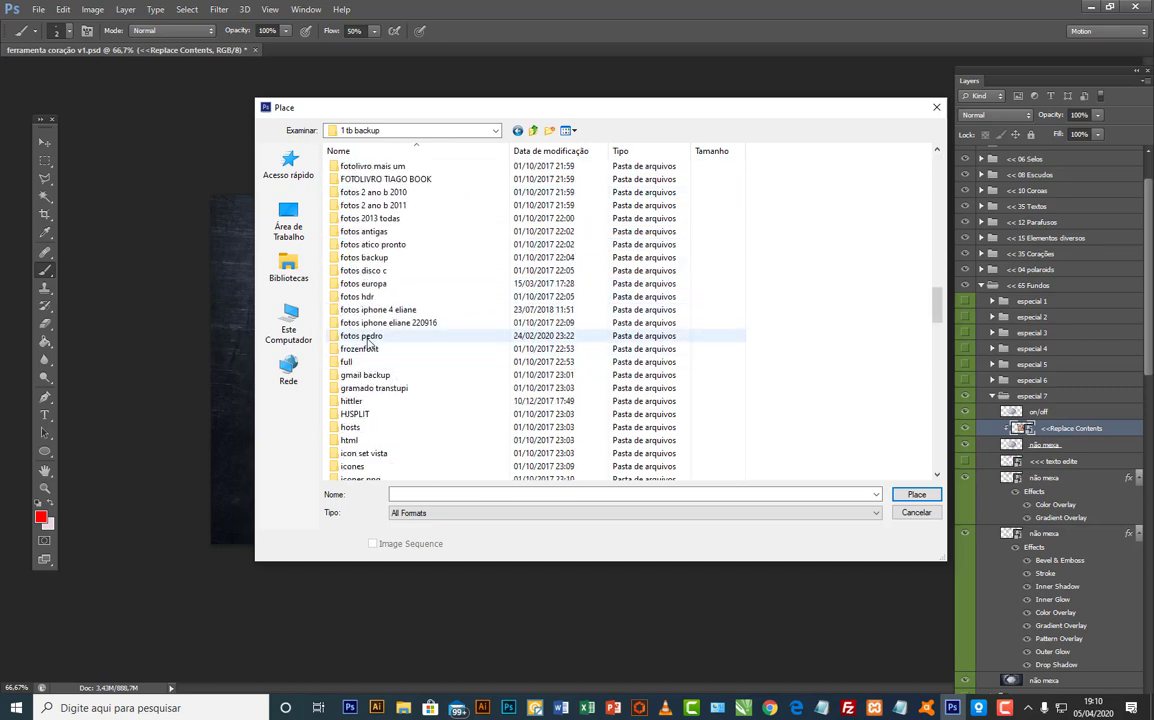
pyautogui.doubleClick(396, 338)
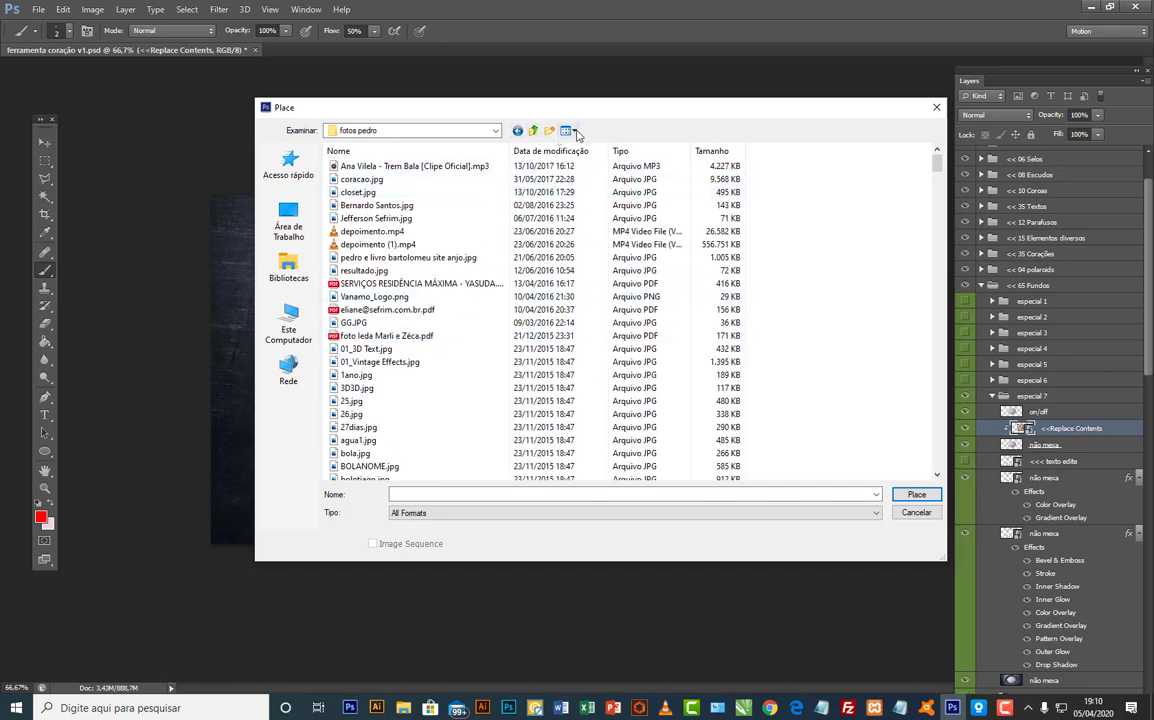
# Step: Show the files as thumbnails and place the child's photo listed between star2.jpg and AirPhotos.cache as the replacement
pyautogui.click(576, 134)
pyautogui.click(600, 162)
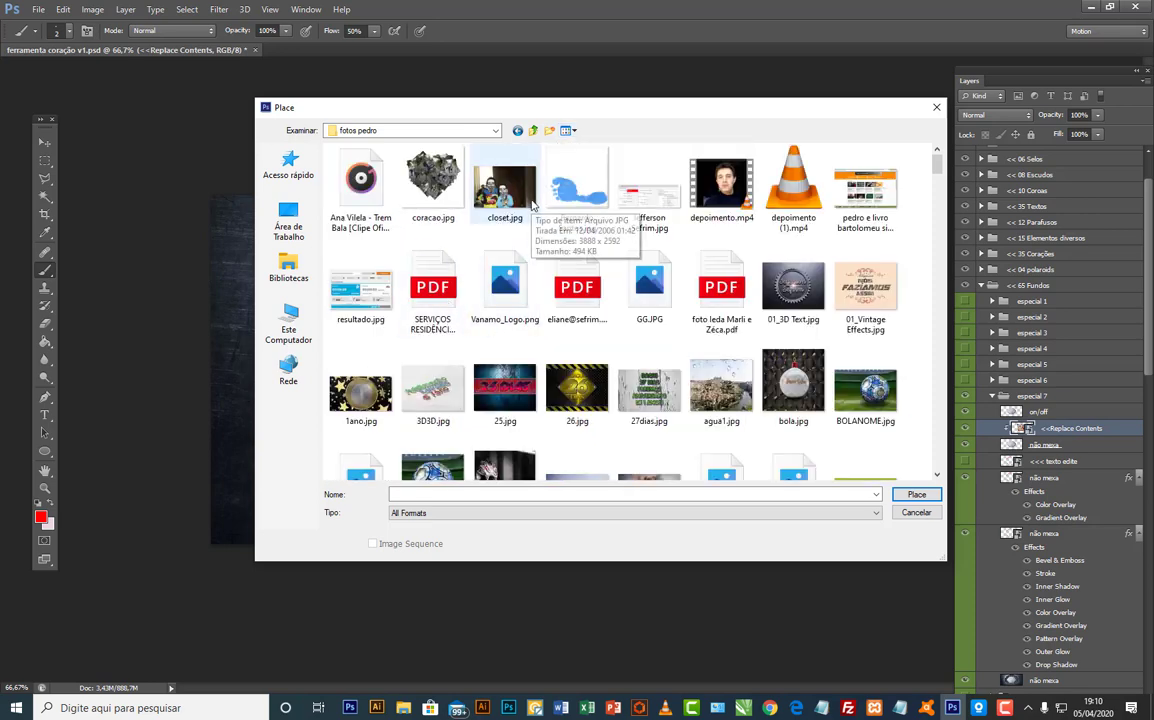
pyautogui.scroll(-10, 455, 418)
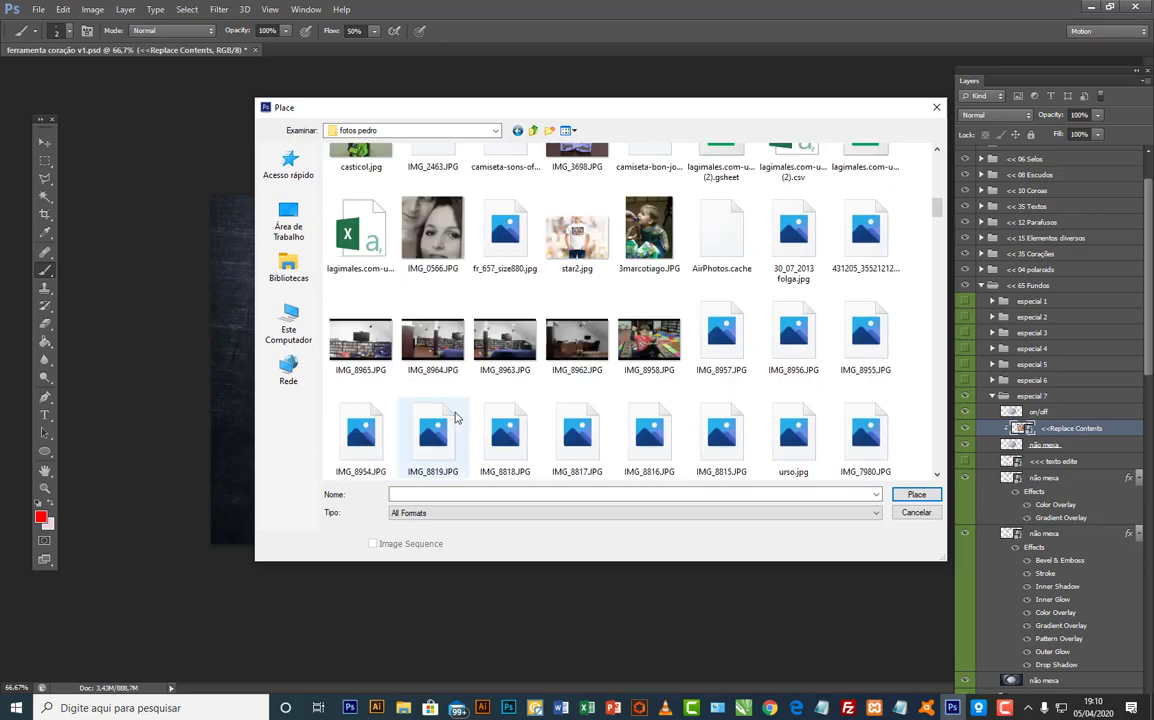
pyautogui.scroll(-5, 430, 412)
pyautogui.scroll(10, 480, 405)
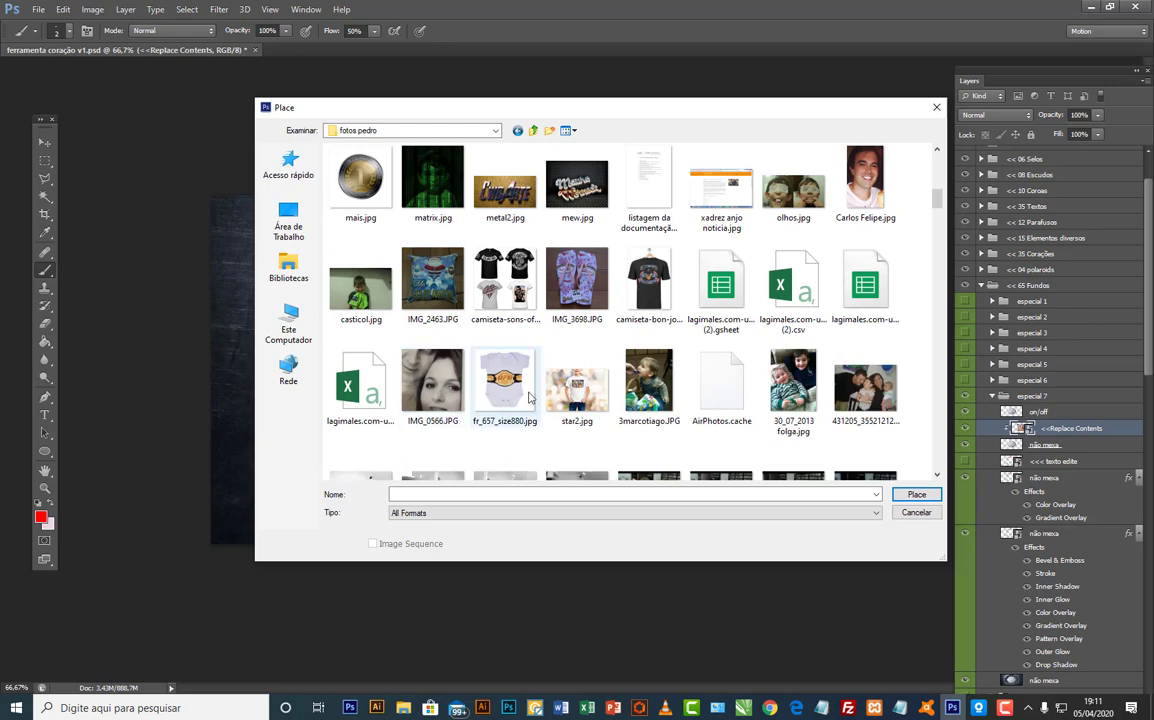
pyautogui.doubleClick(650, 380)
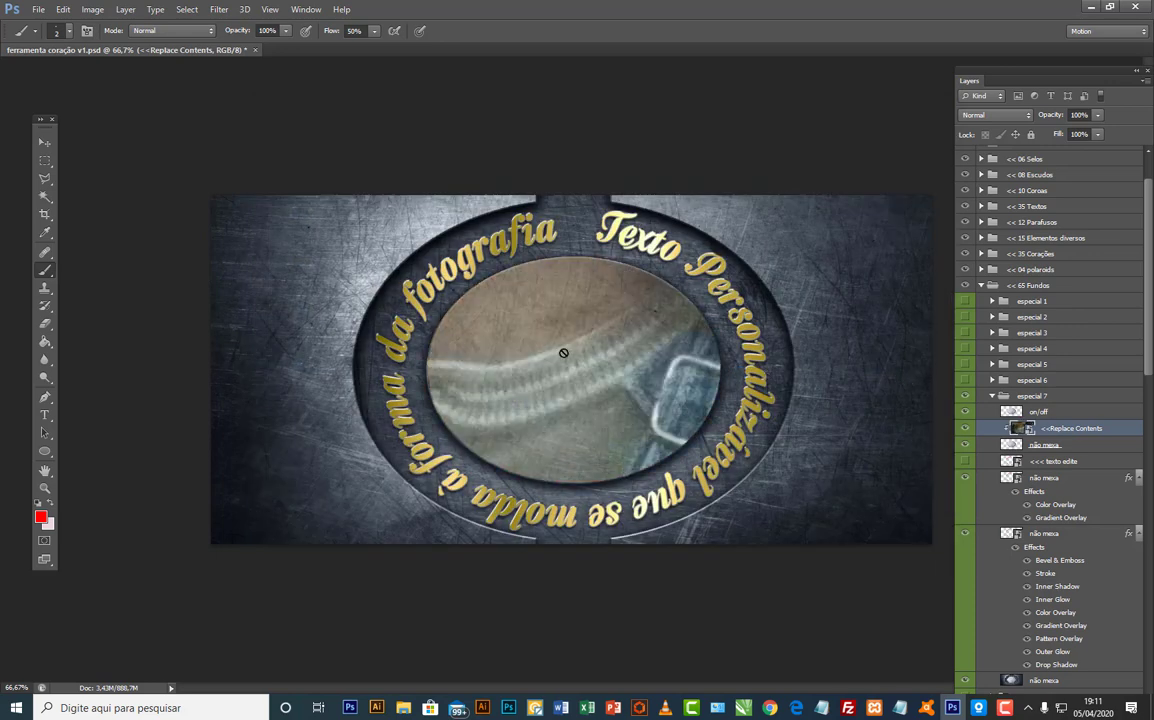
# Step: Put the oversized replacement photo into Free Transform and move it down and to the right until its upper-left corner is reachable
pyautogui.click(63, 9)
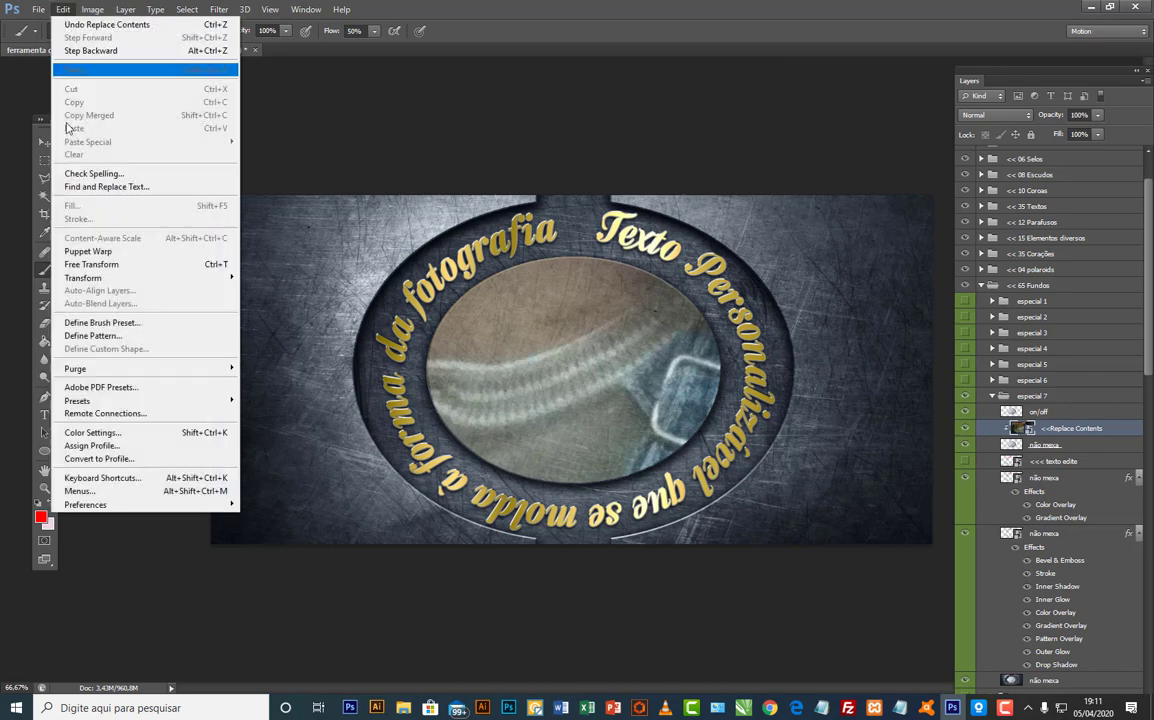
pyautogui.click(80, 226)
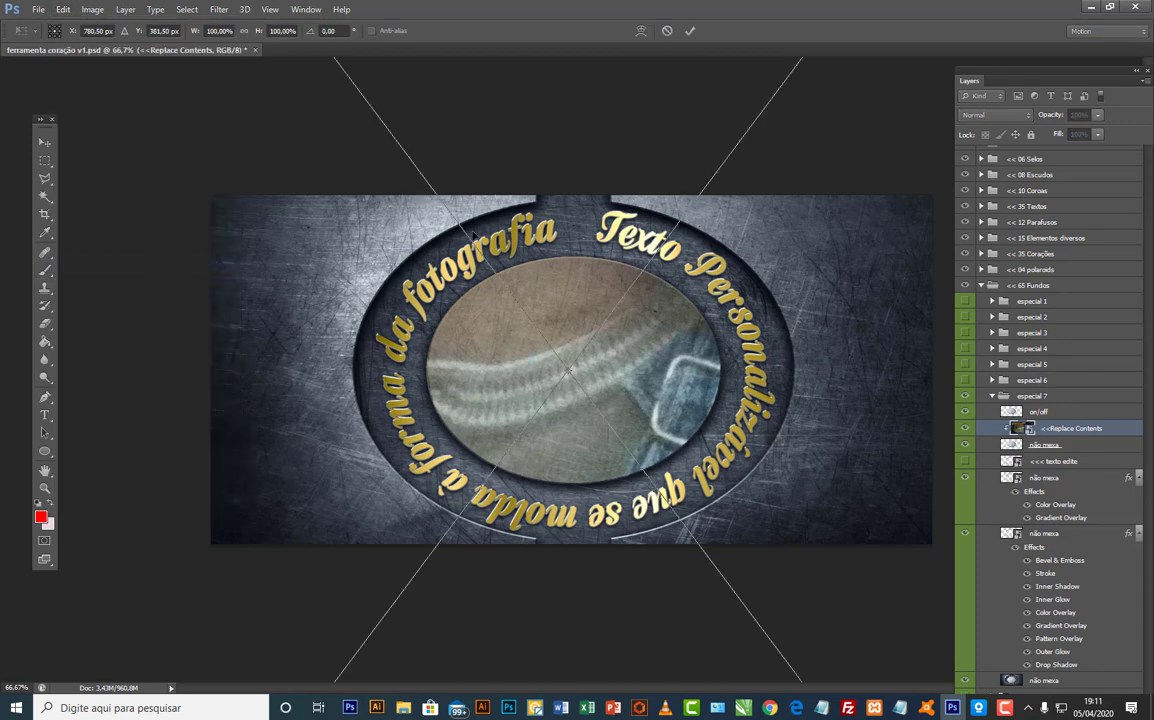
pyautogui.moveTo(473, 235); pyautogui.dragTo(598, 516)
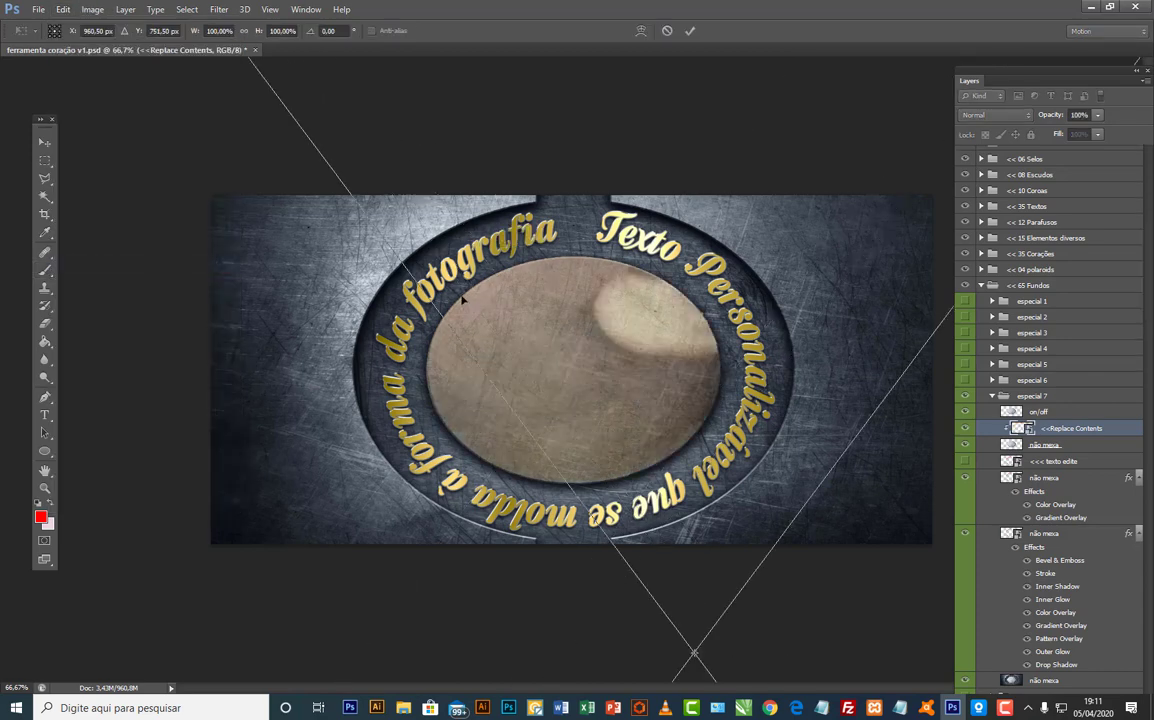
pyautogui.moveTo(462, 298); pyautogui.dragTo(541, 509)
pyautogui.moveTo(465, 332); pyautogui.dragTo(557, 524)
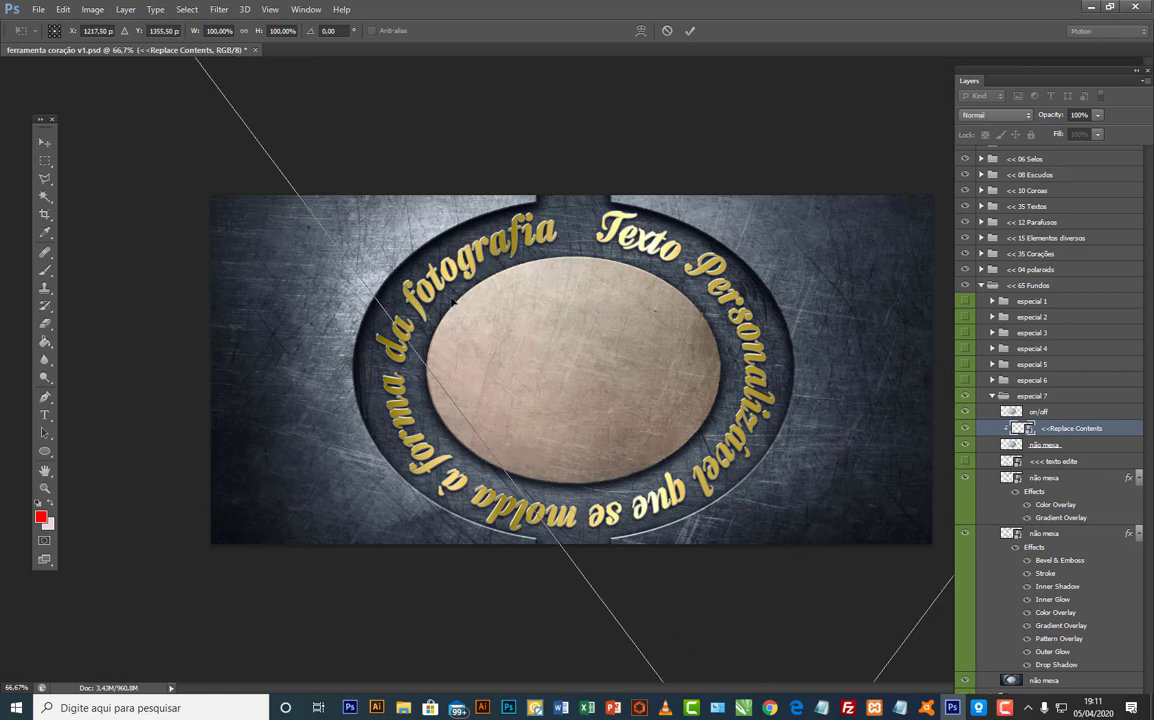
pyautogui.moveTo(452, 301); pyautogui.dragTo(617, 534)
pyautogui.moveTo(379, 235); pyautogui.dragTo(535, 421)
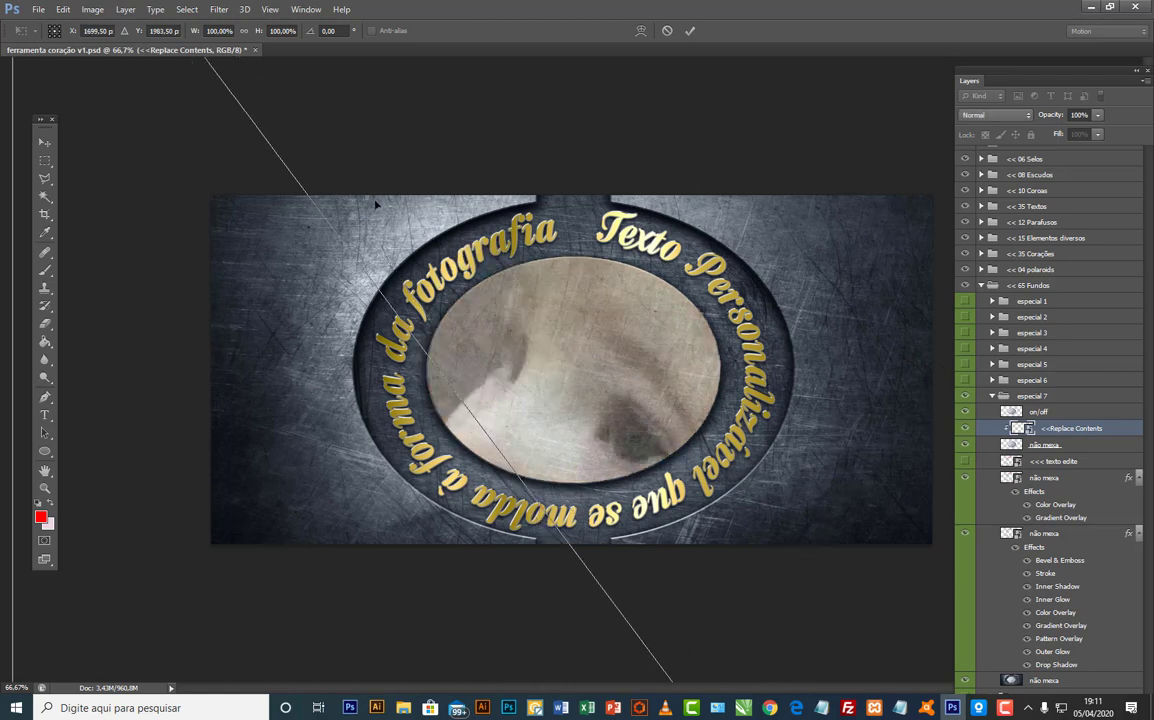
pyautogui.scroll(-3, 381, 206)
pyautogui.scroll(-2, 385, 211)
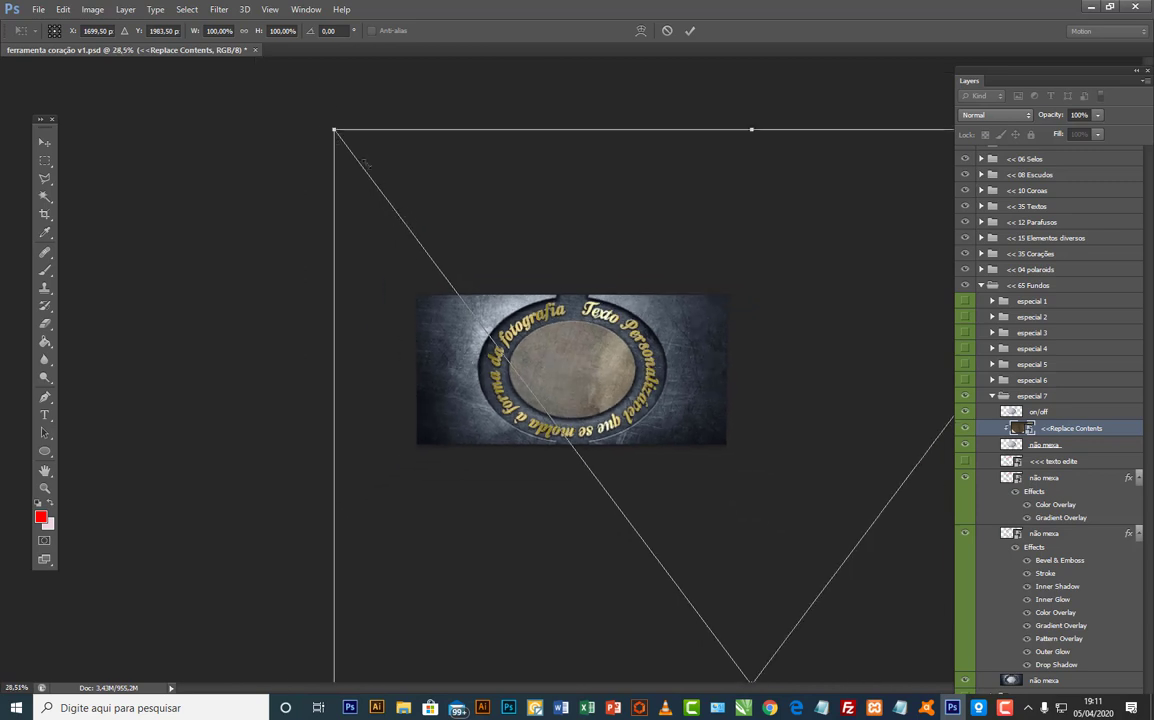
# Step: Scale the photo down to about 16.5%, position the child's face inside the oval frame and apply the transform
pyautogui.moveTo(332, 127); pyautogui.dragTo(691, 604)
pyautogui.moveTo(830, 642); pyautogui.dragTo(525, 545)
pyautogui.moveTo(578, 600); pyautogui.dragTo(558, 338)
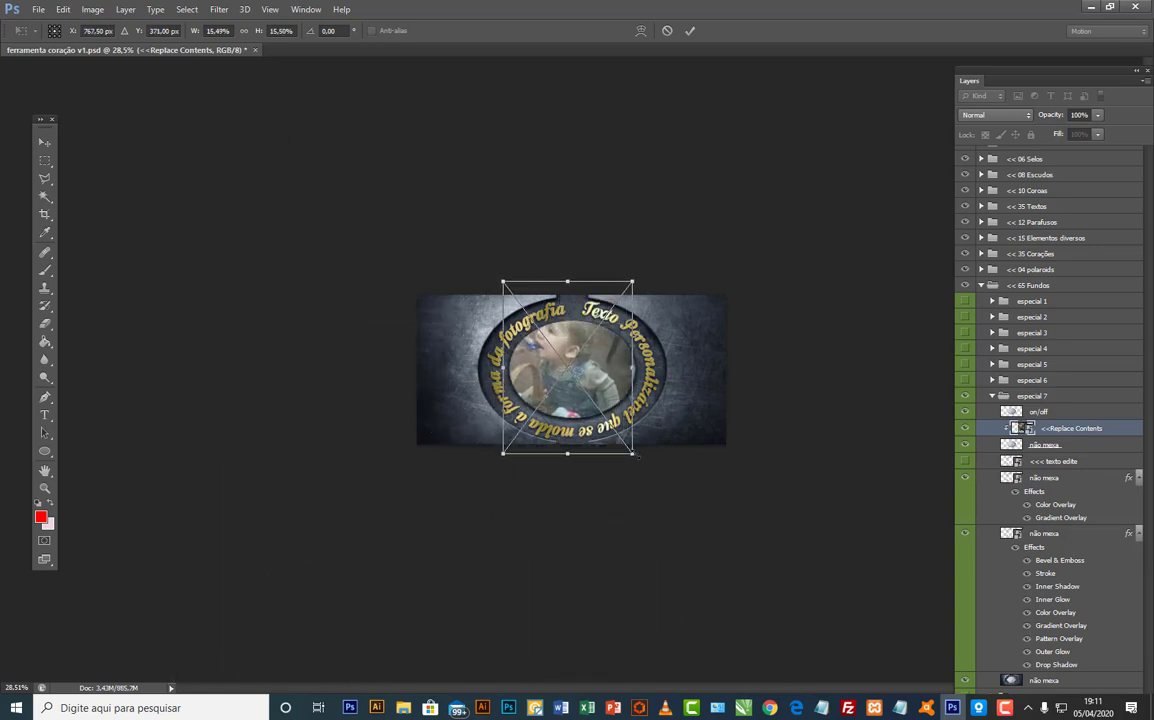
pyautogui.moveTo(626, 438); pyautogui.dragTo(643, 467)
pyautogui.moveTo(624, 358); pyautogui.dragTo(627, 382)
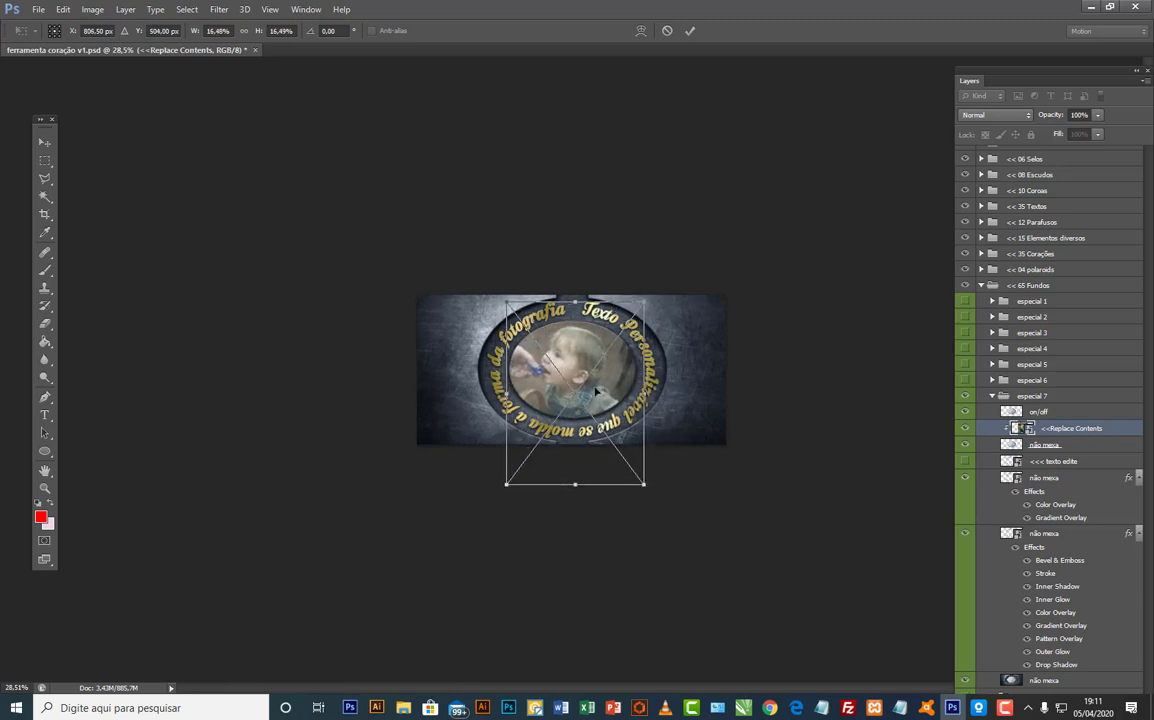
pyautogui.press('Return')
pyautogui.press('b')
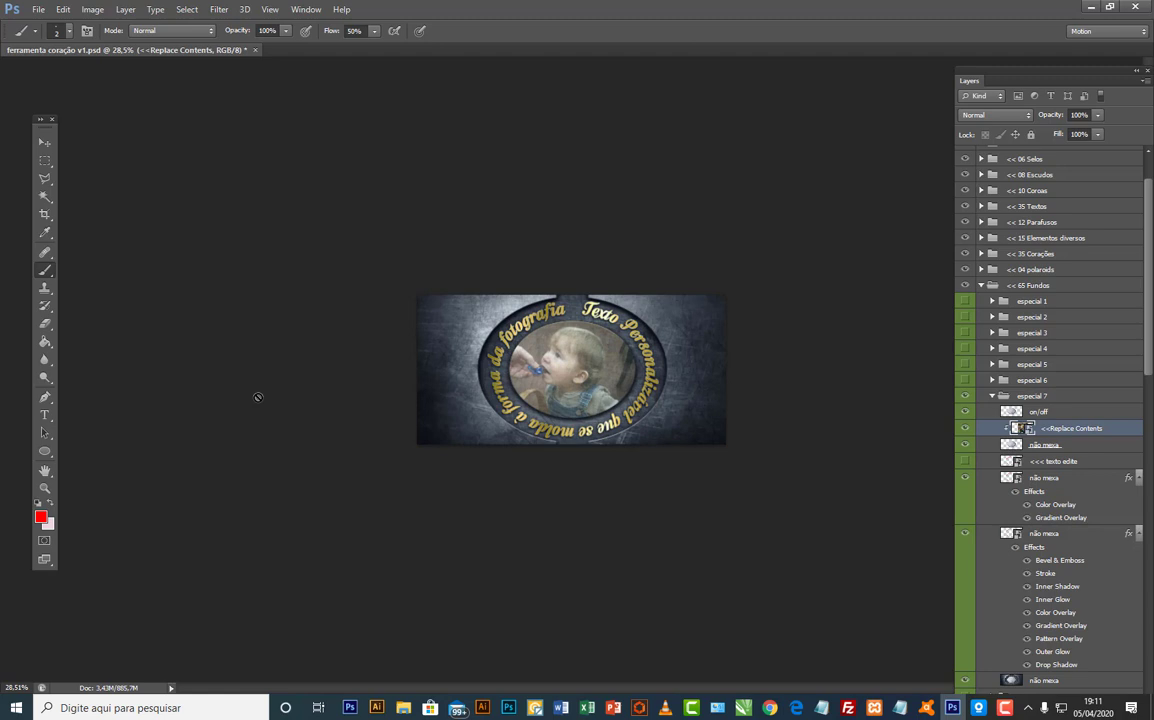
# Step: Zoom in on the banner and open the contents of especial 7's <<< texto edite smart object for editing
pyautogui.click(44, 488)
pyautogui.click(577, 356)
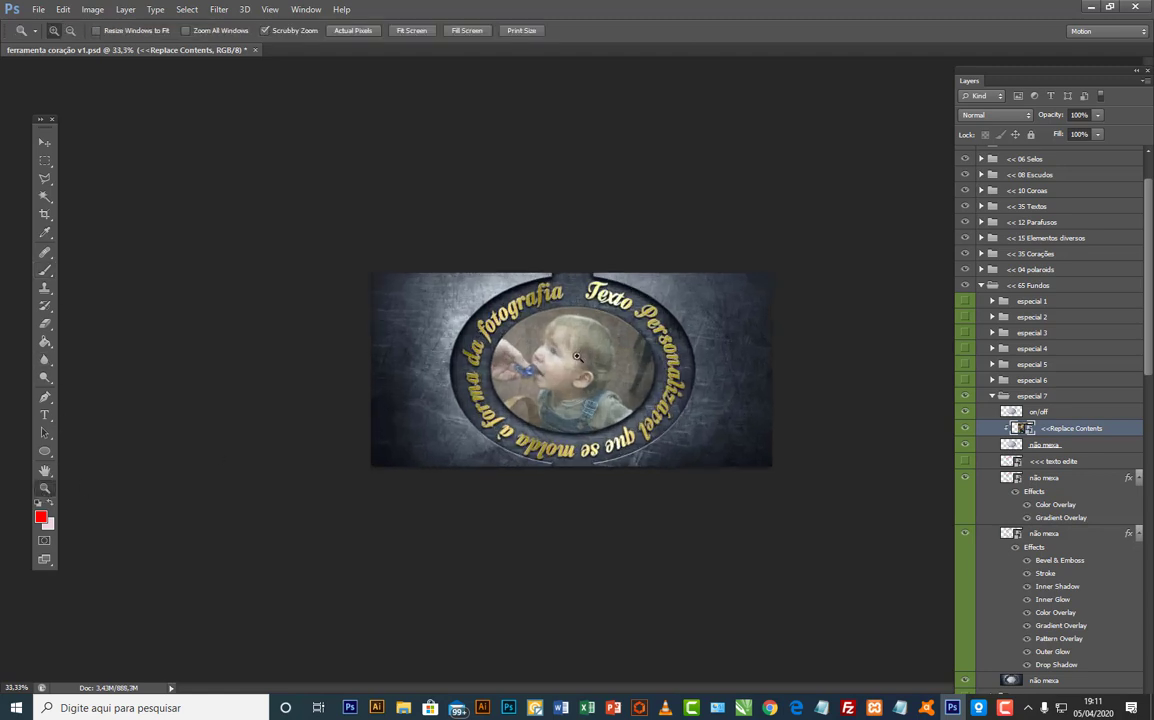
pyautogui.click(577, 356)
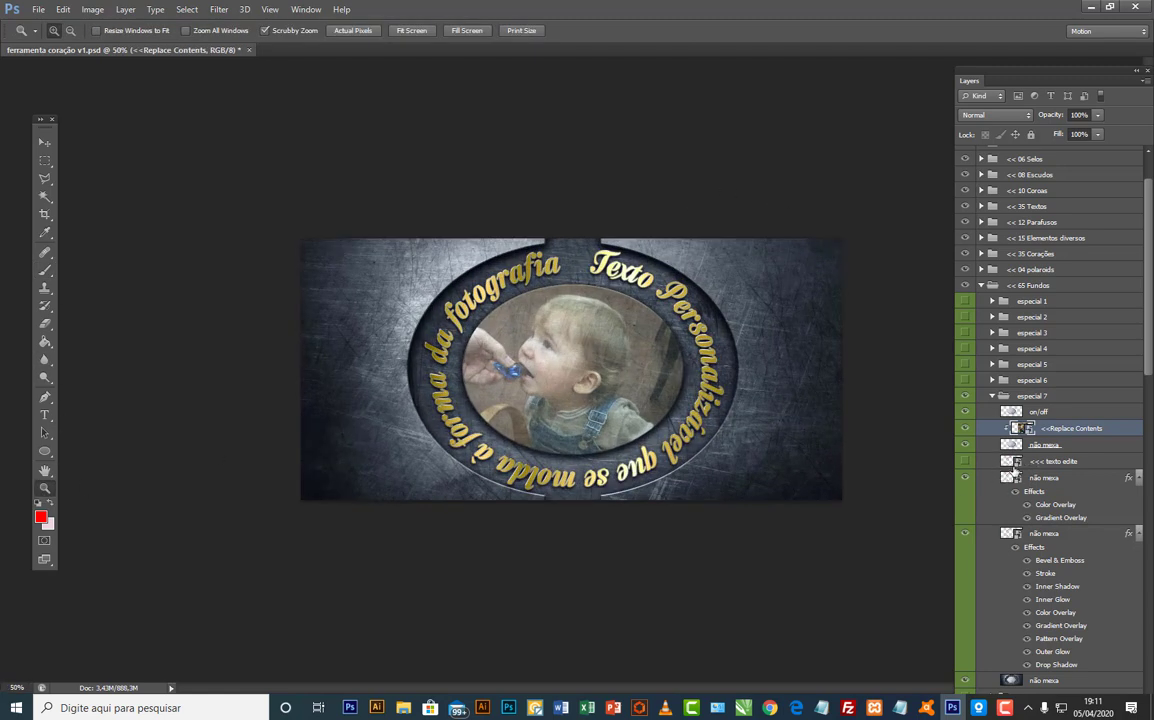
pyautogui.scroll(-5, 1015, 470)
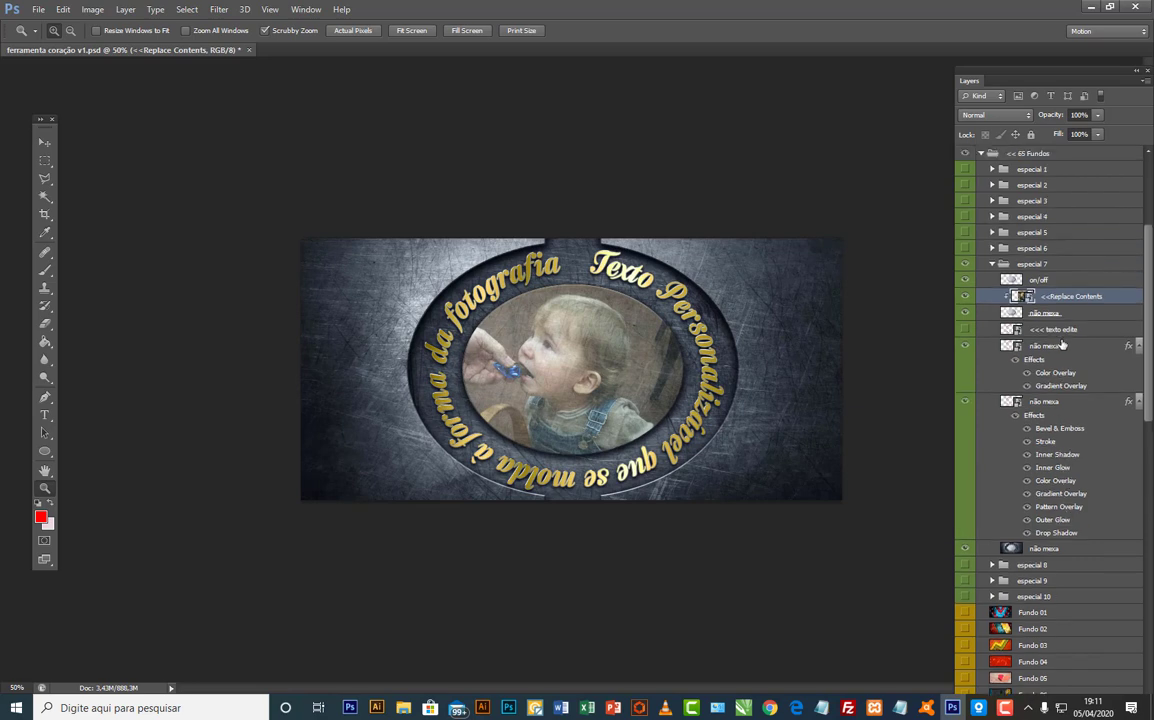
pyautogui.doubleClick(1010, 330)
pyautogui.click(626, 292)
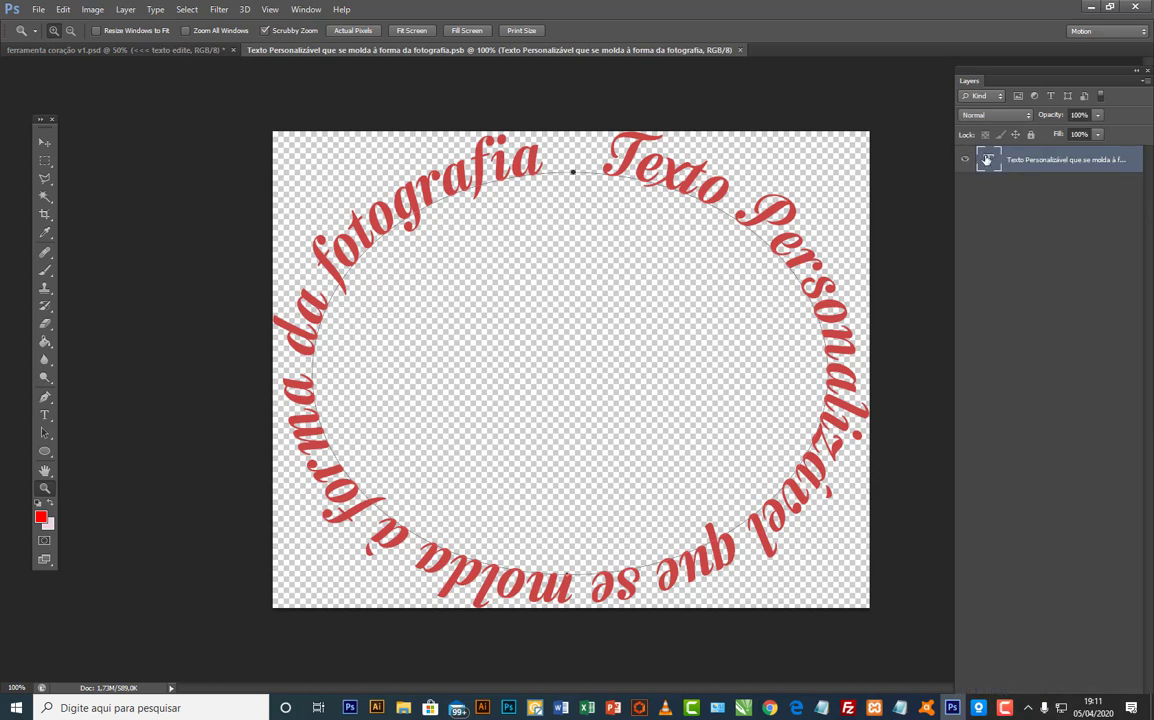
# Step: Replace the oval path text with "Meu texto vai ser esse personalizado que eui escrevi agora"
pyautogui.doubleClick(988, 160)
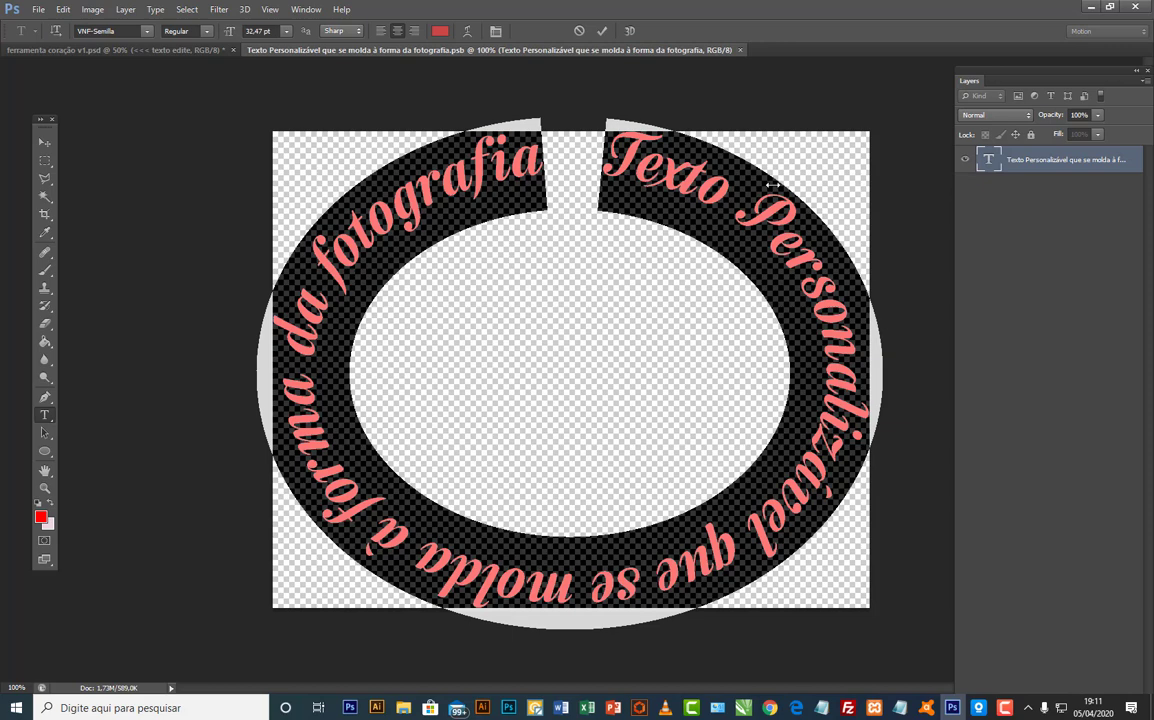
pyautogui.write('Meu')
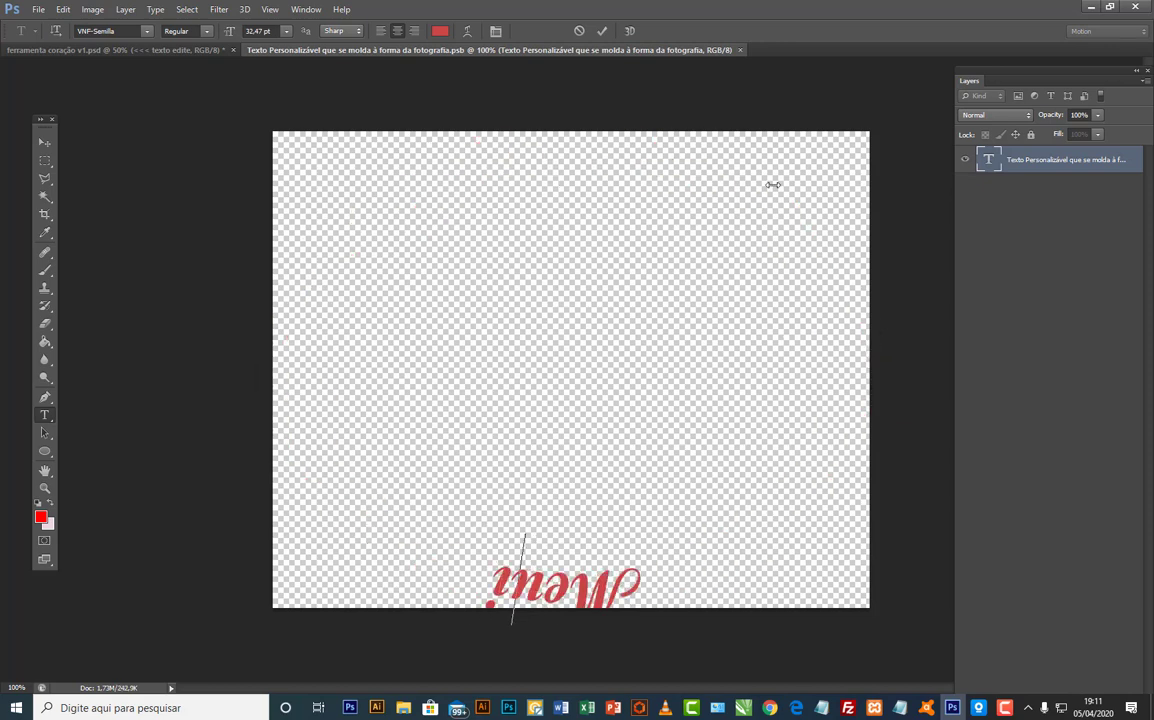
pyautogui.press('BackSpace')
pyautogui.write('eu')
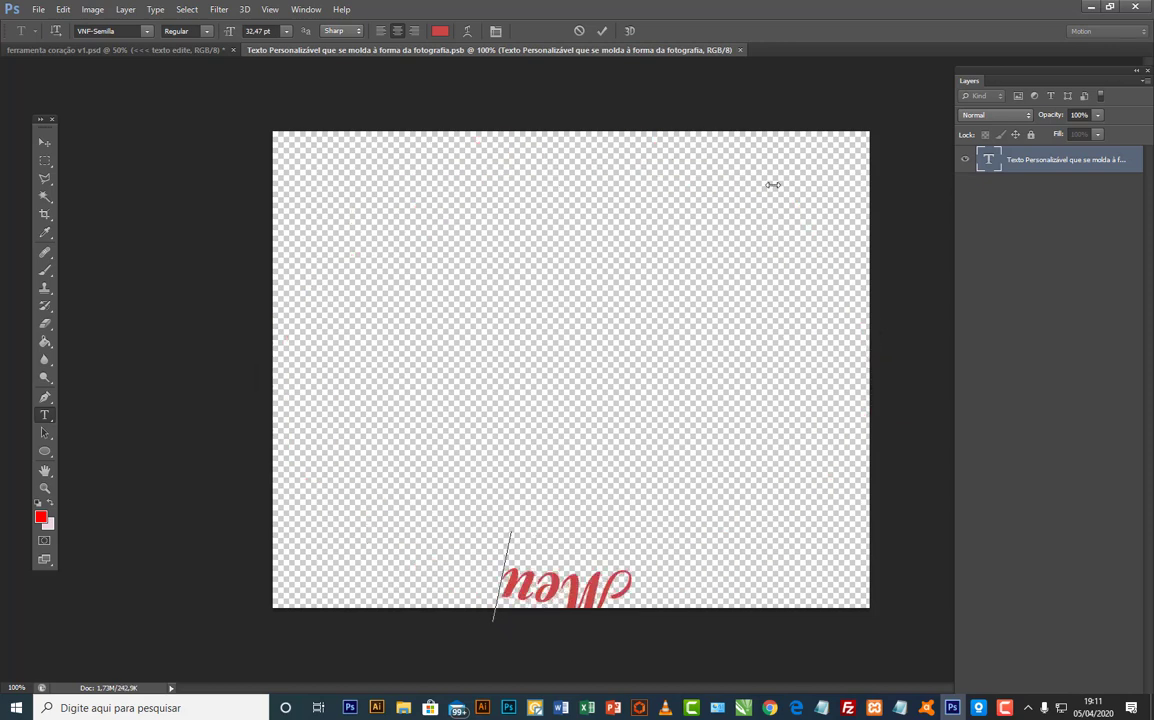
pyautogui.write(' texto vai')
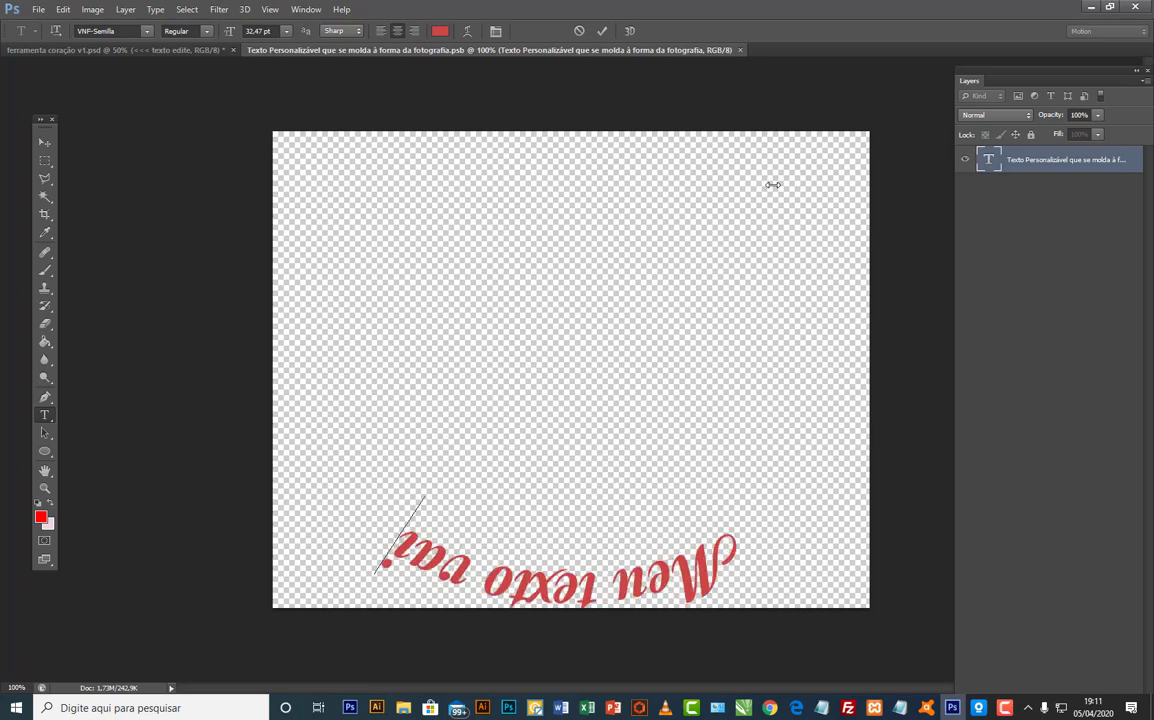
pyautogui.write(' ser esse per')
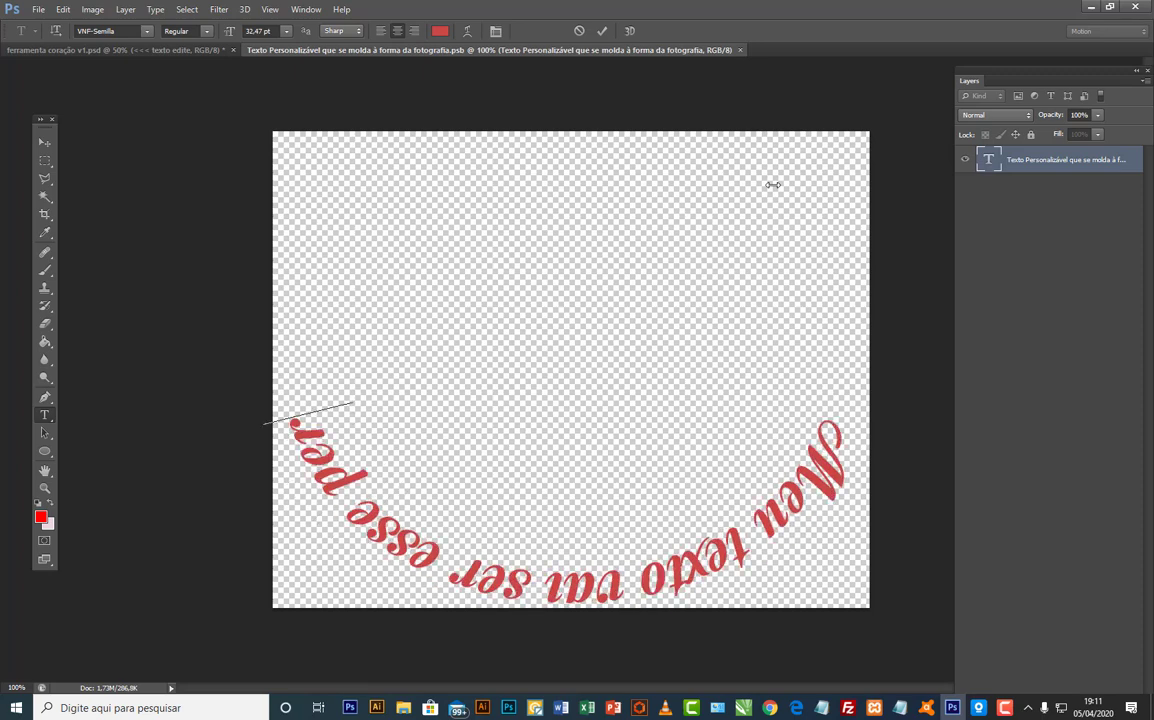
pyautogui.write('sonalizado')
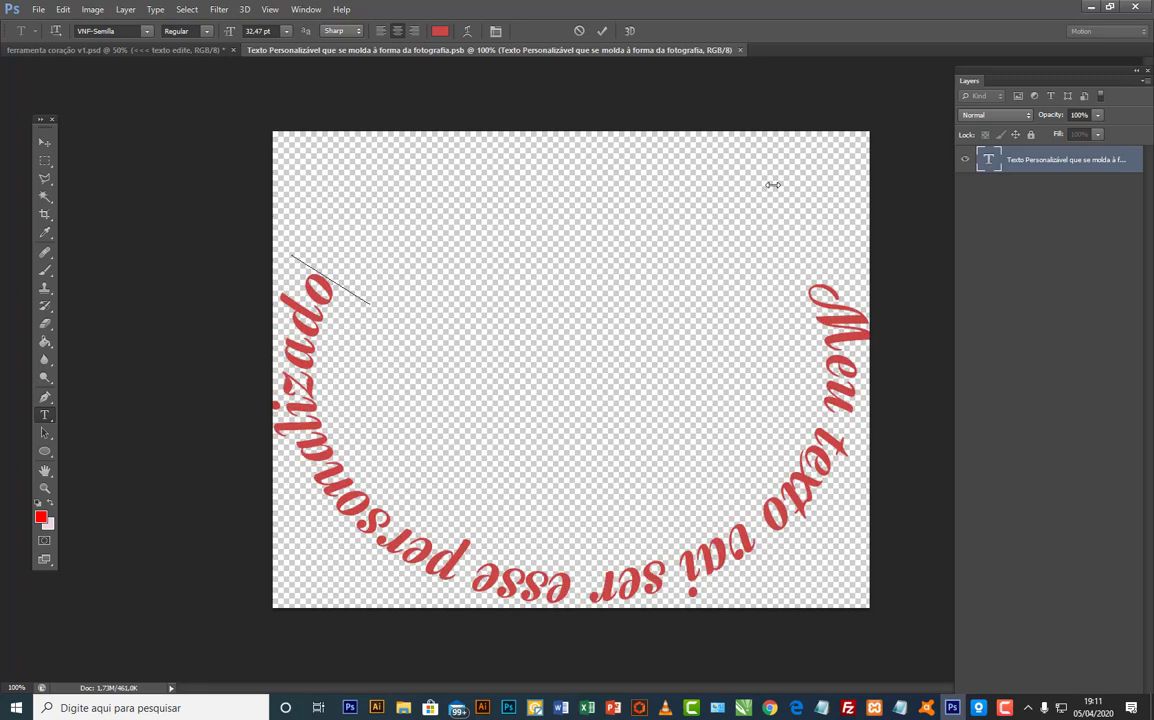
pyautogui.write(' que eui e')
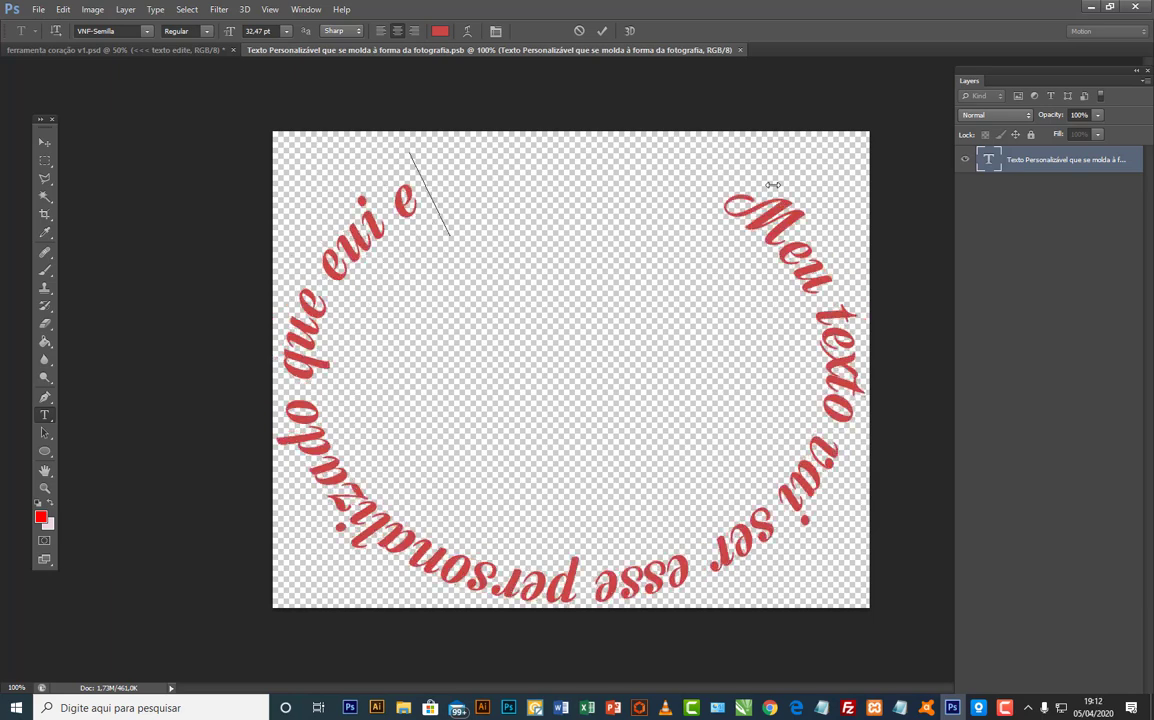
pyautogui.write('screvi agora')
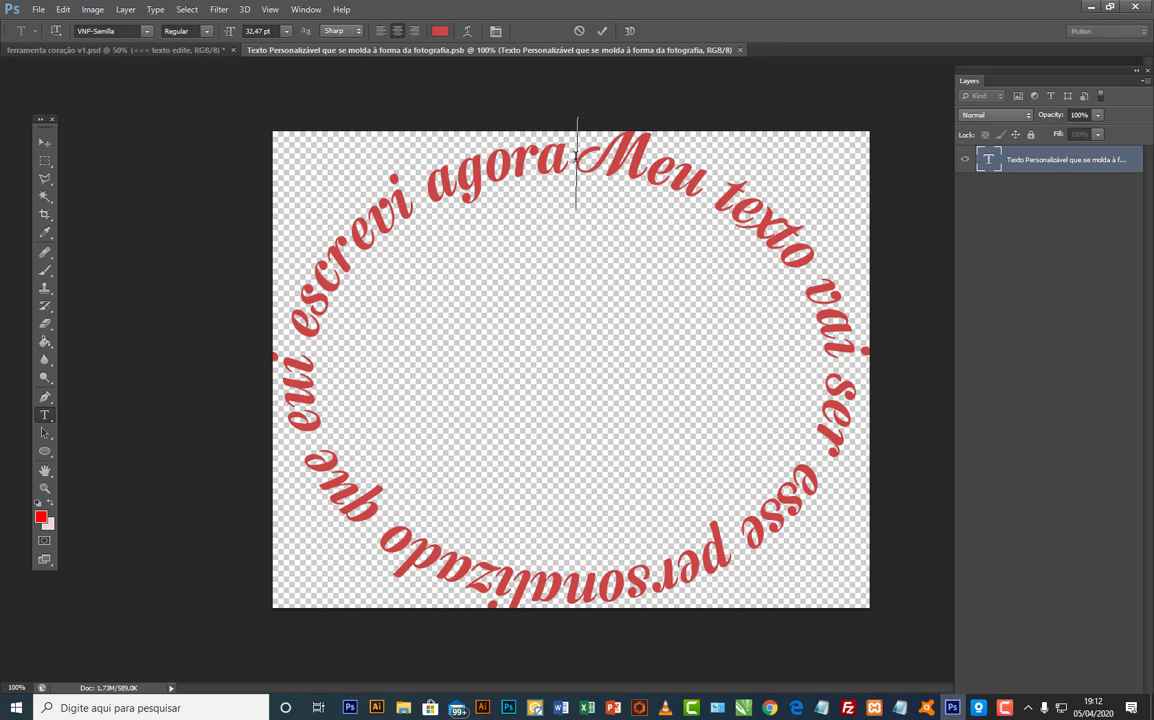
# Step: Reduce the font size of the entire oval text to 31 pt
pyautogui.hotkey('ctrl', 'a')
pyautogui.click(514, 156)
pyautogui.doubleClick(579, 150)
pyautogui.hotkey('ctrl', 'a')
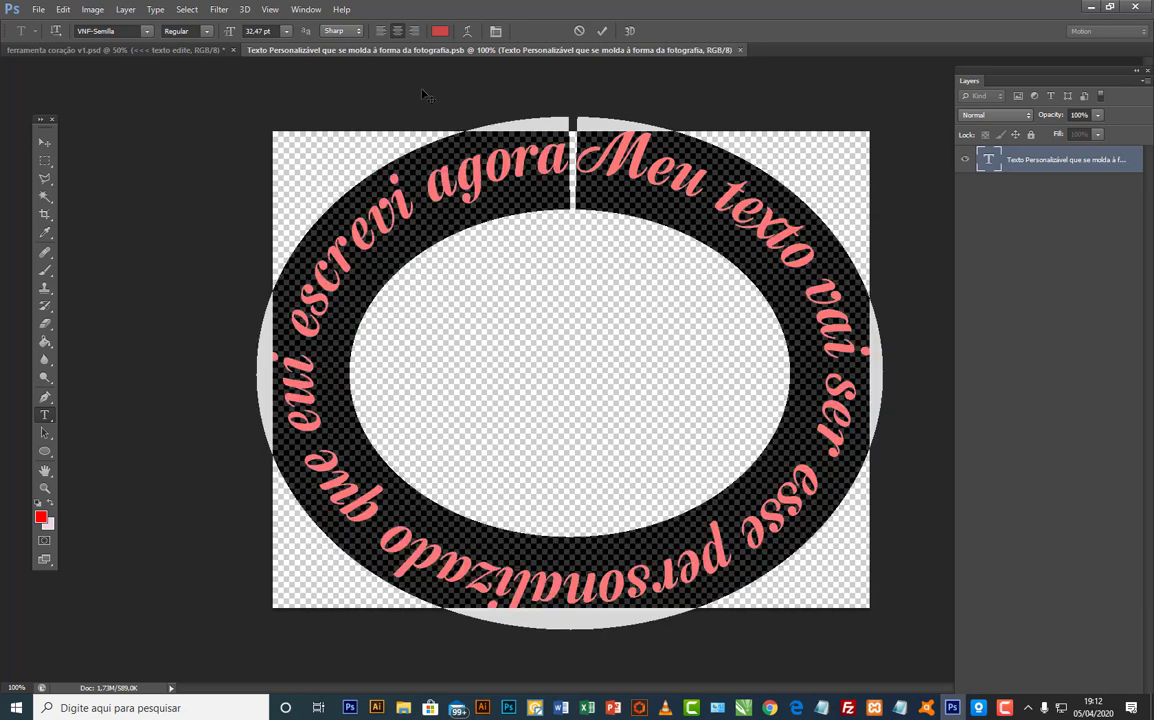
pyautogui.click(276, 28)
pyautogui.write('31')
pyautogui.press('Return')
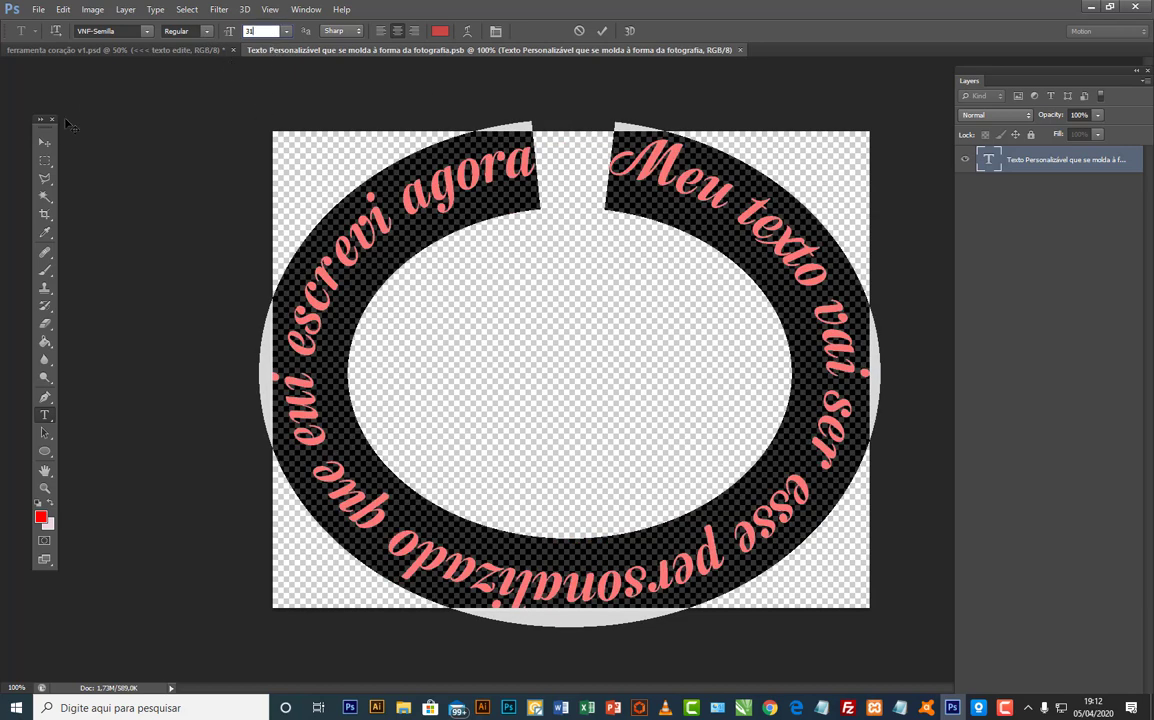
# Step: Commit the text edit and close the smart object document, saving its changes back to the banner
pyautogui.click(44, 142)
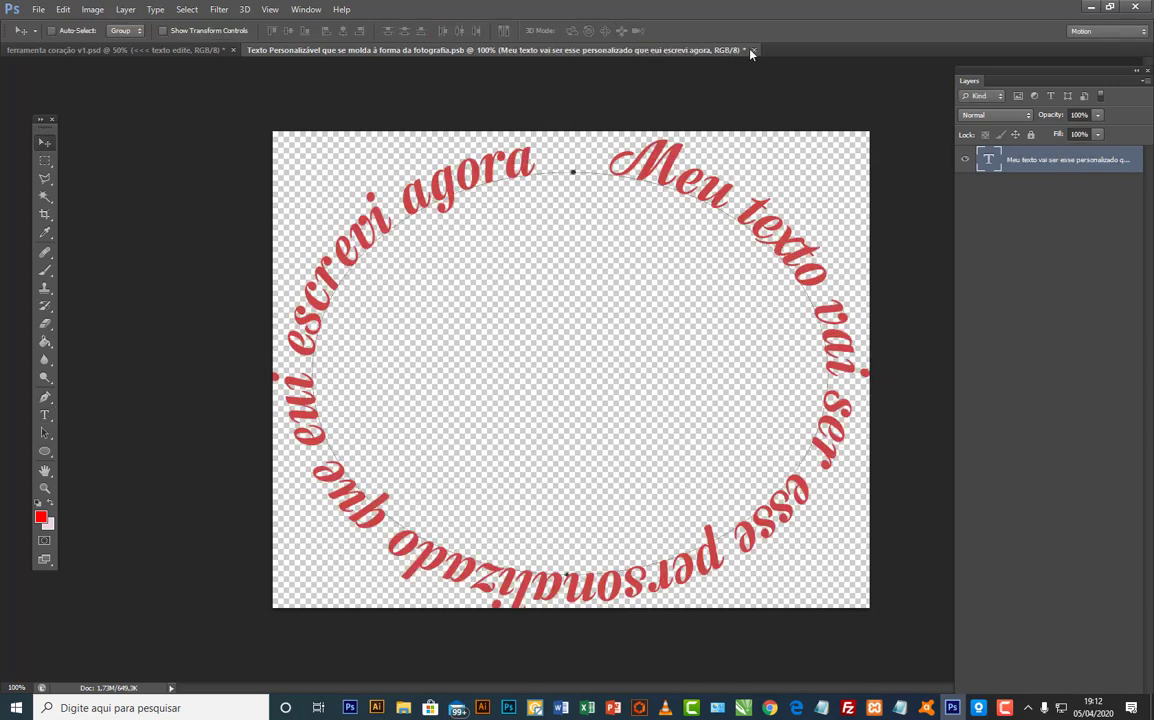
pyautogui.click(753, 50)
pyautogui.click(526, 269)
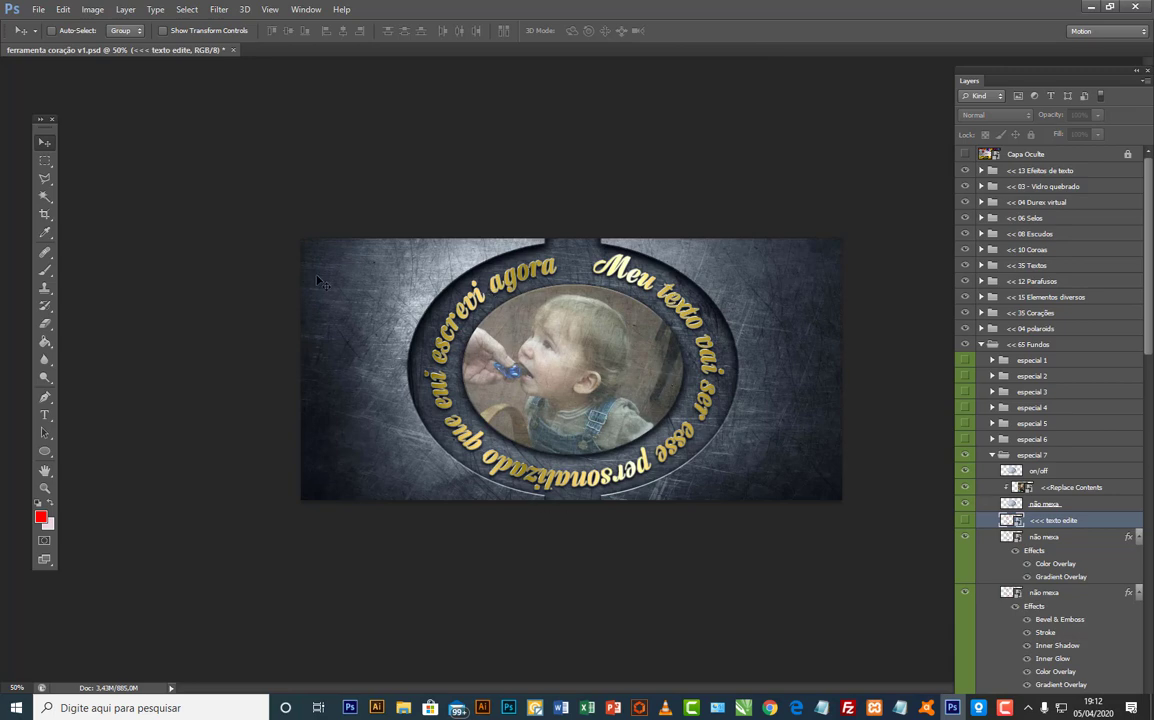
# Step: Collapse the 65 Fundos group and preview the 1, 2, 3 and 4 photo groups of 04 polaroids one at a time
pyautogui.click(980, 344)
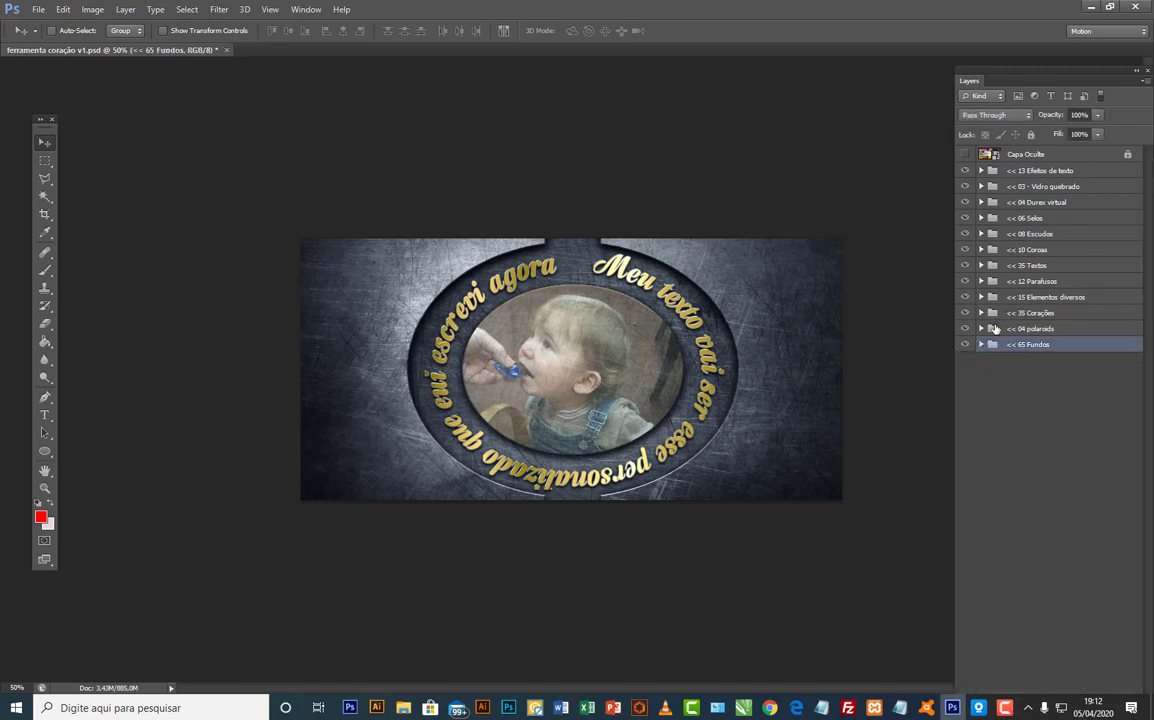
pyautogui.click(980, 329)
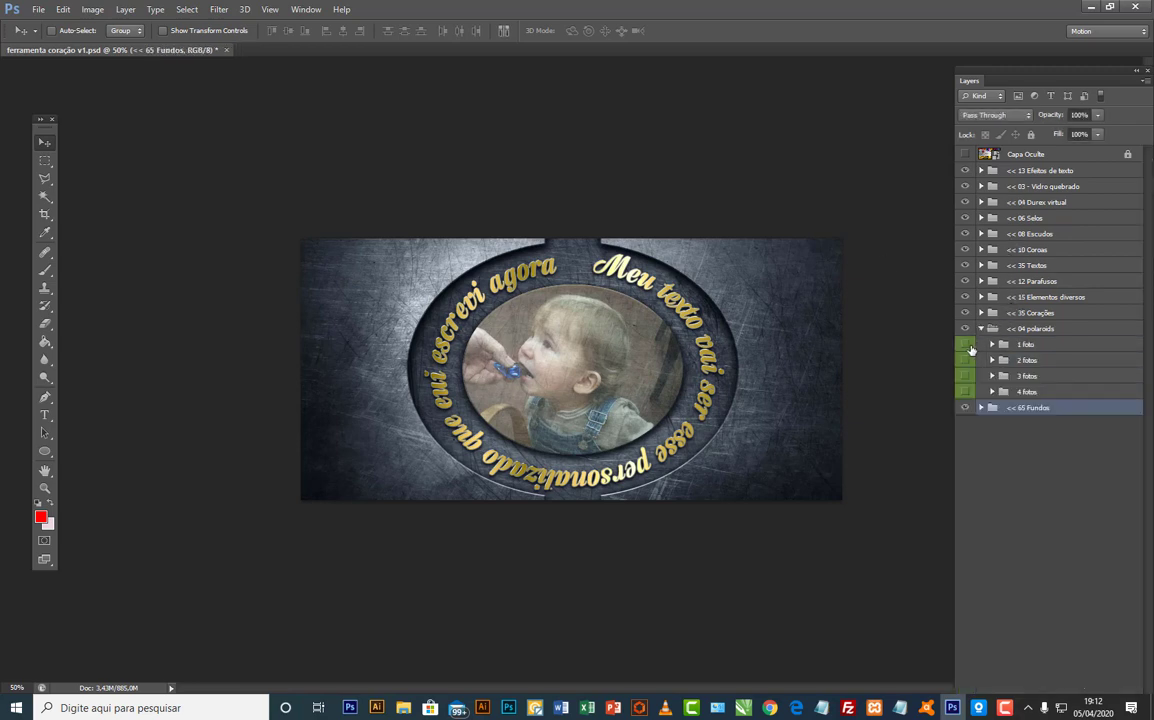
pyautogui.click(965, 345)
pyautogui.click(965, 345)
pyautogui.click(966, 361)
pyautogui.click(966, 361)
pyautogui.click(966, 378)
pyautogui.click(966, 377)
pyautogui.click(966, 392)
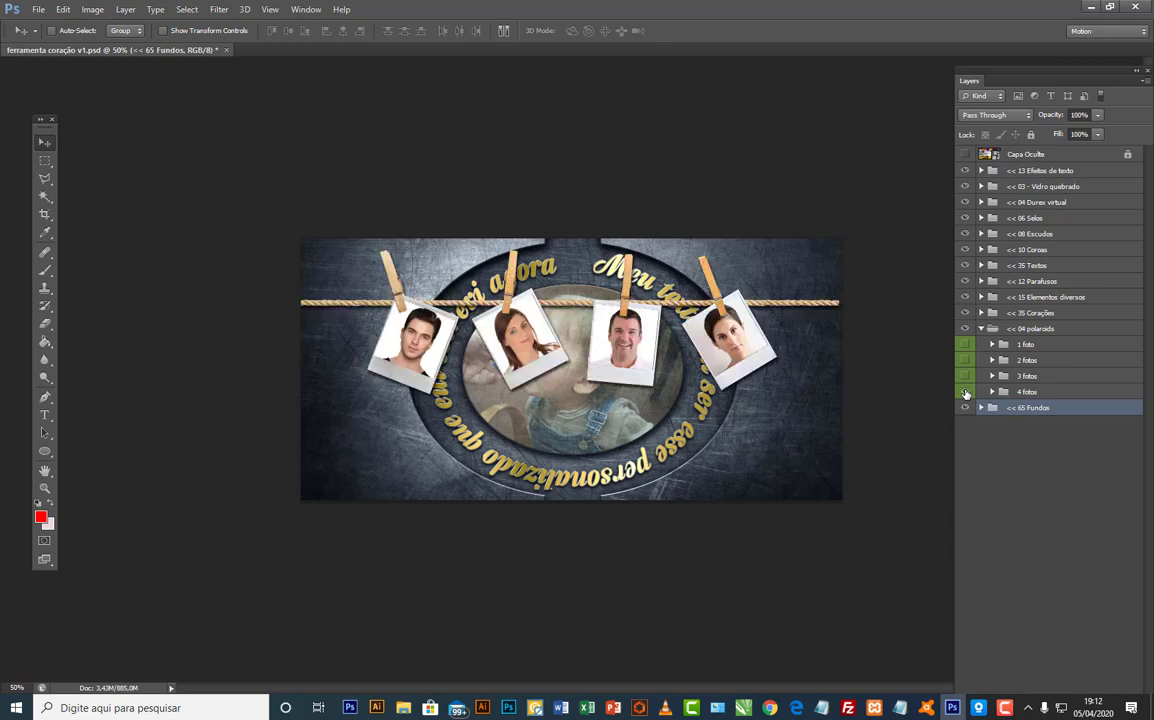
pyautogui.click(966, 392)
# Step: Show the 1 foto polaroid group and start replacing the contents of its << Replace Contents layer
pyautogui.click(966, 345)
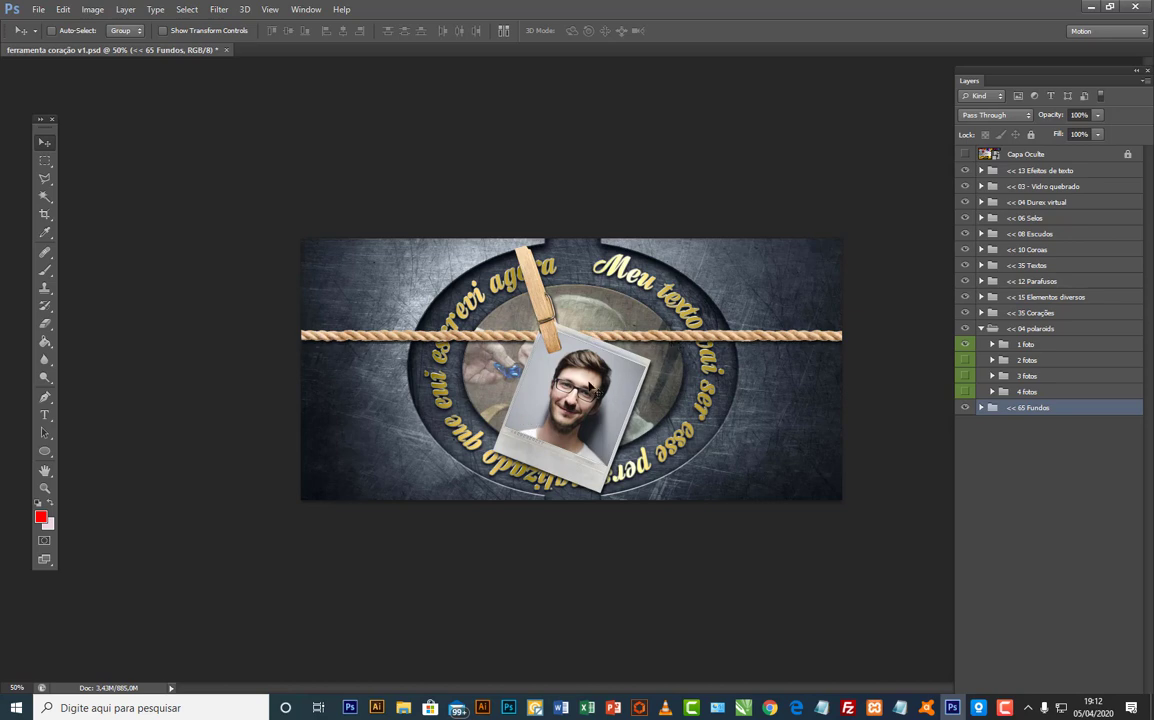
pyautogui.click(992, 345)
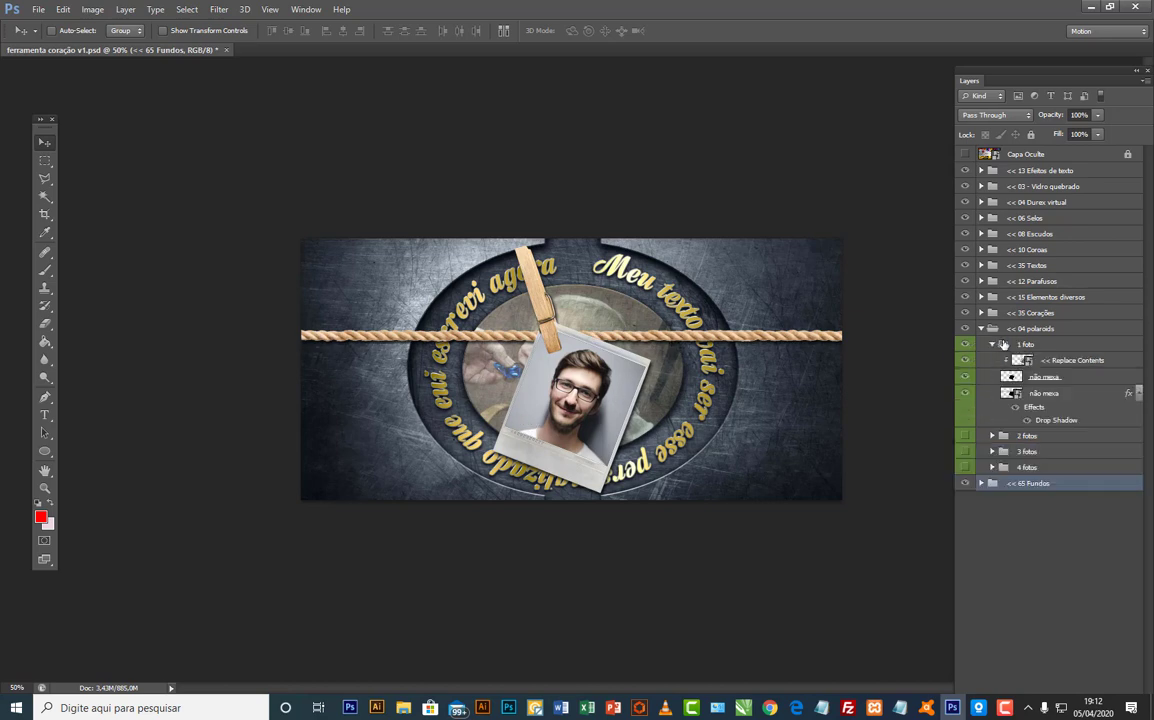
pyautogui.click(1064, 362)
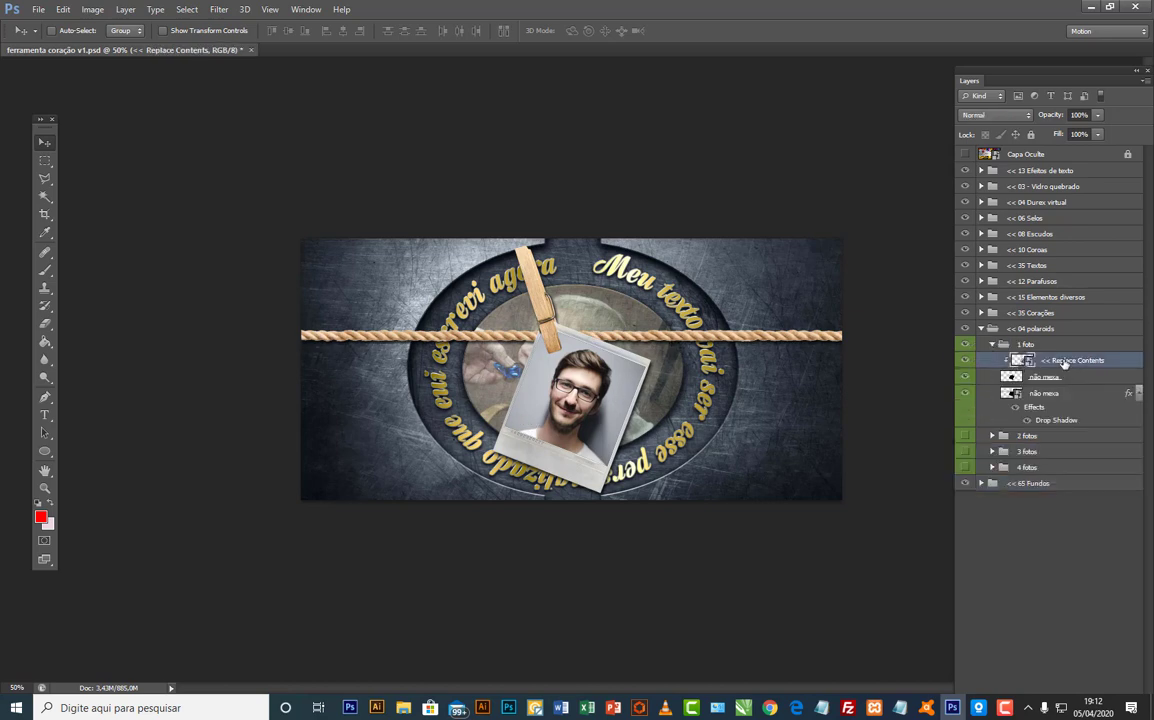
pyautogui.rightClick(1064, 362)
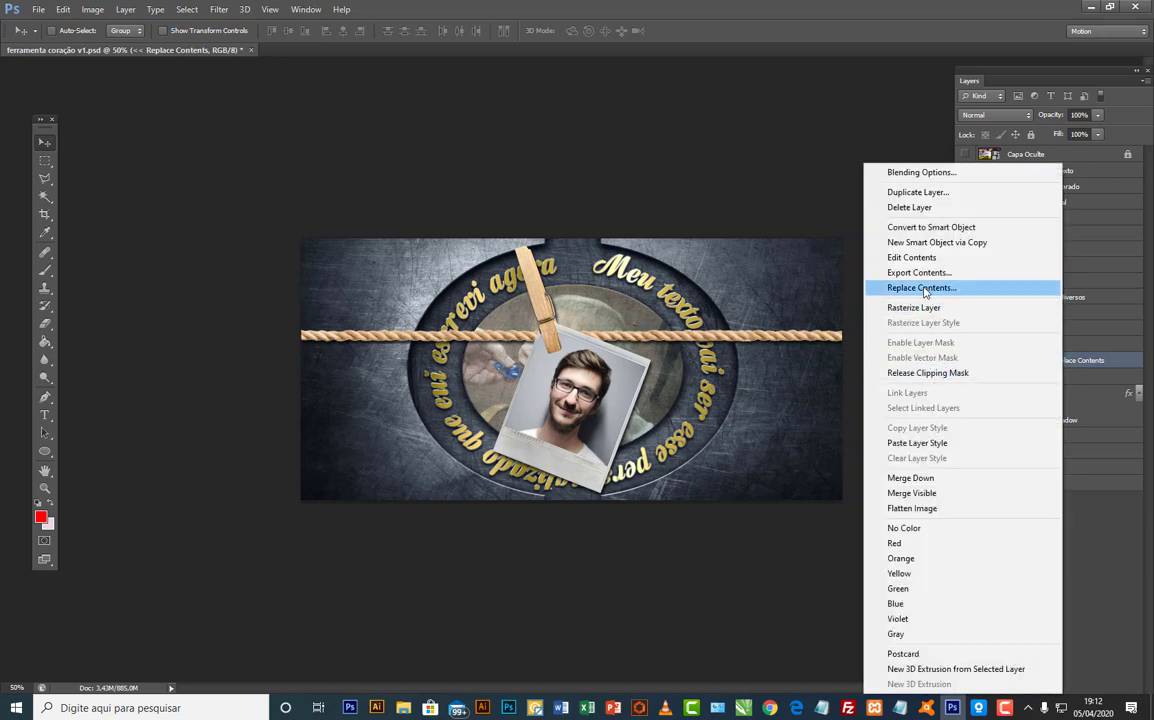
pyautogui.click(921, 288)
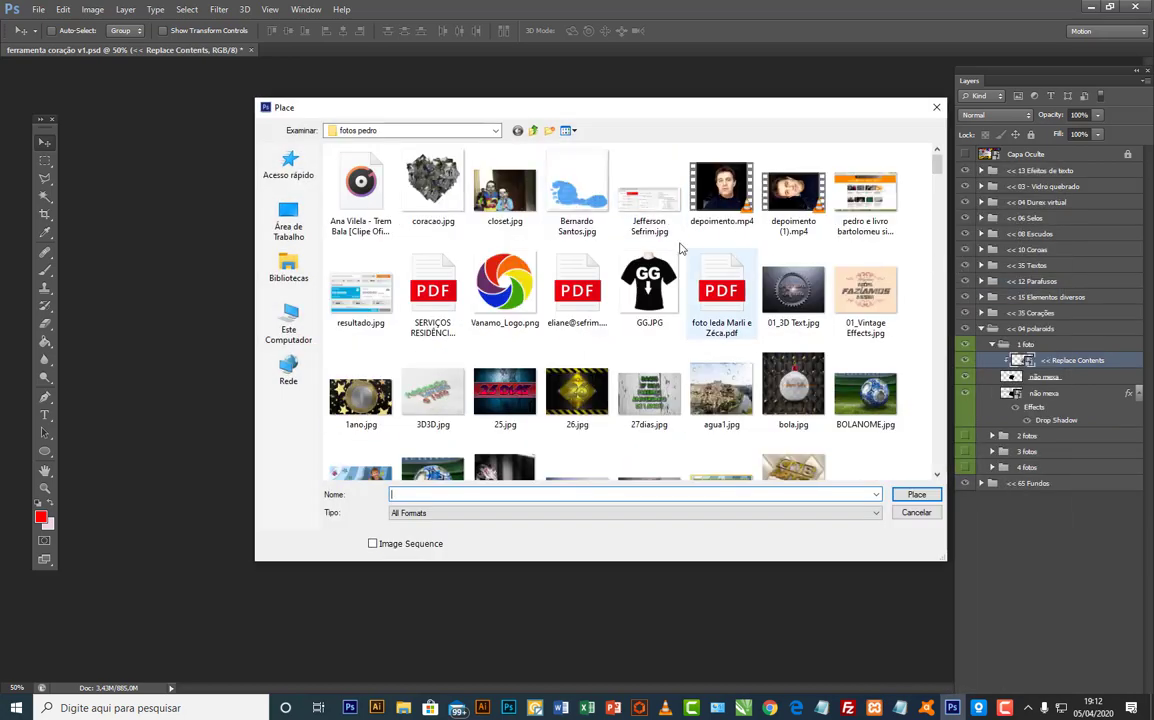
# Step: Browse to the botanico 13 jan 2020 folder and place the upright photo of the child standing outdoors in turquoise as the replacement
pyautogui.scroll(-10, 563, 349)
pyautogui.scroll(15, 563, 355)
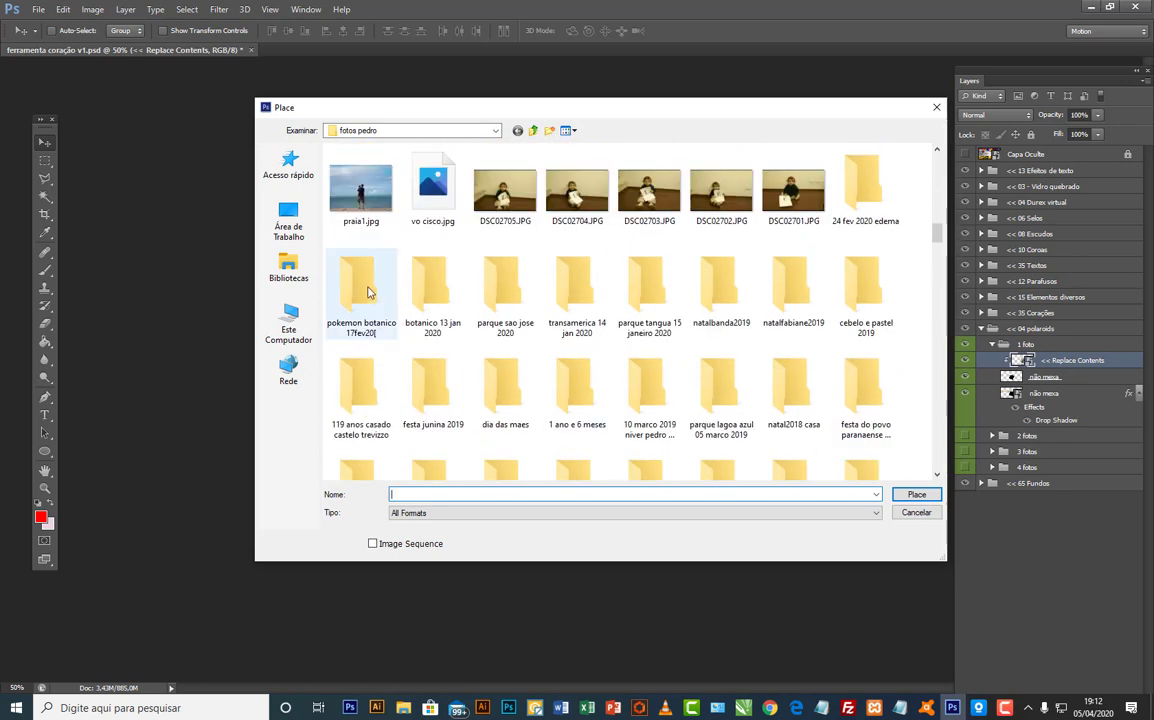
pyautogui.doubleClick(436, 284)
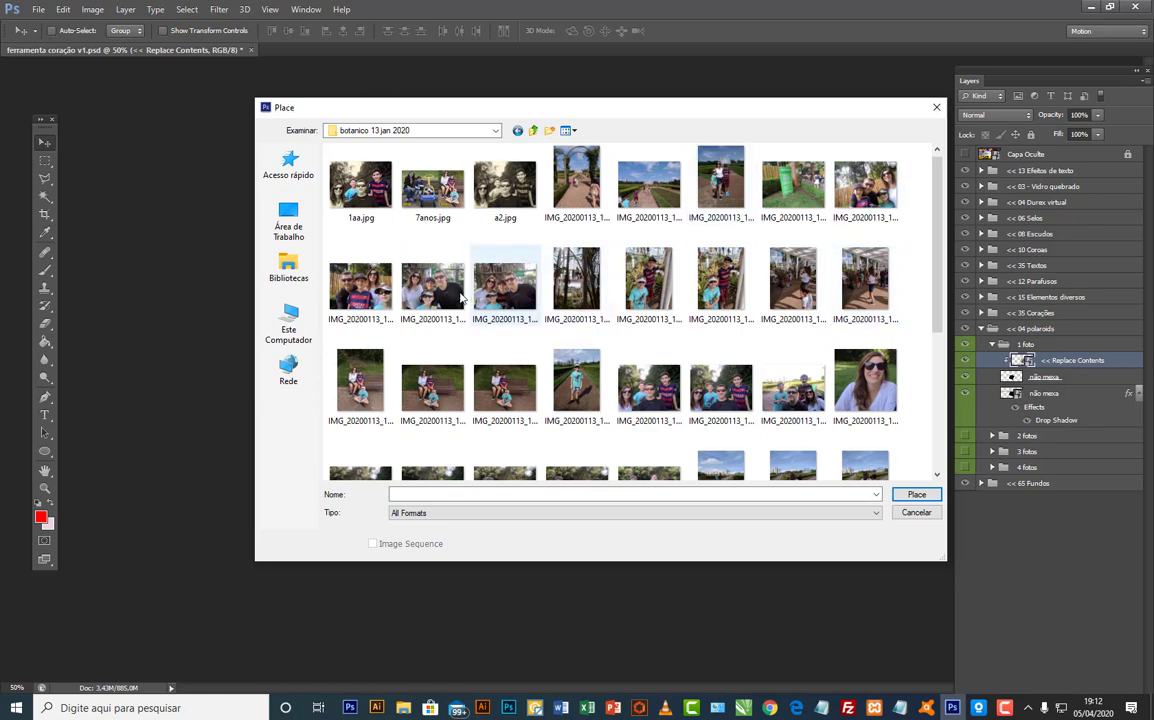
pyautogui.scroll(-5, 515, 334)
pyautogui.scroll(5, 617, 372)
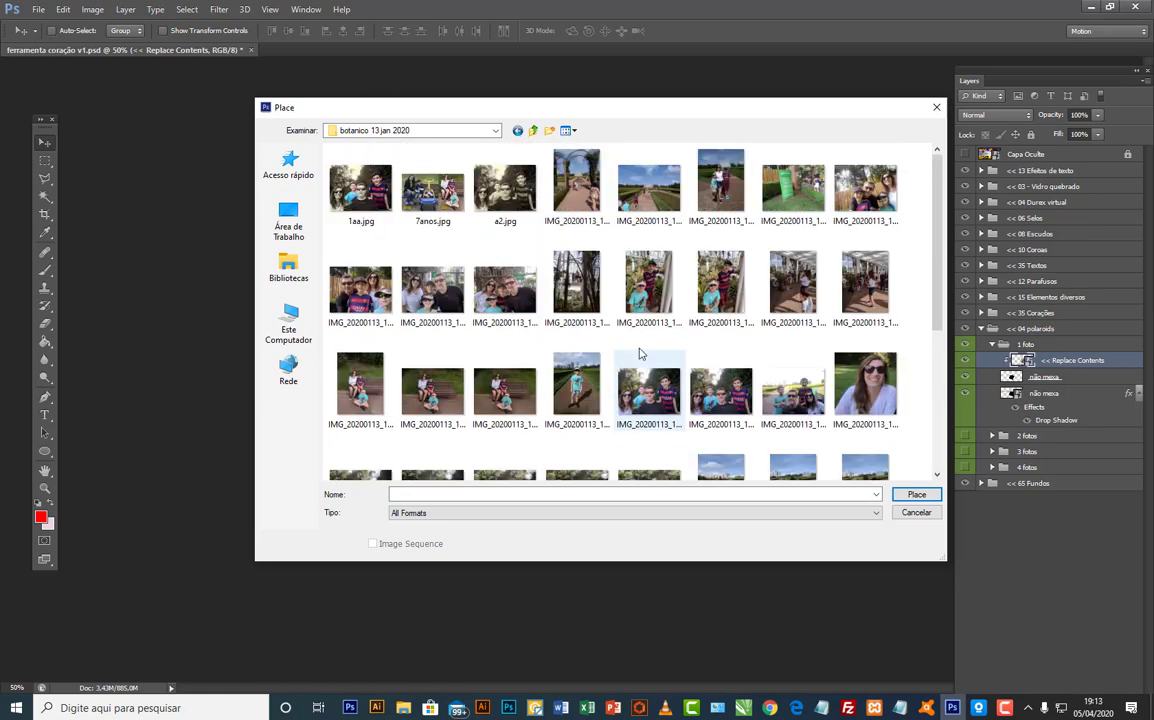
pyautogui.scroll(-5, 645, 330)
pyautogui.scroll(5, 700, 390)
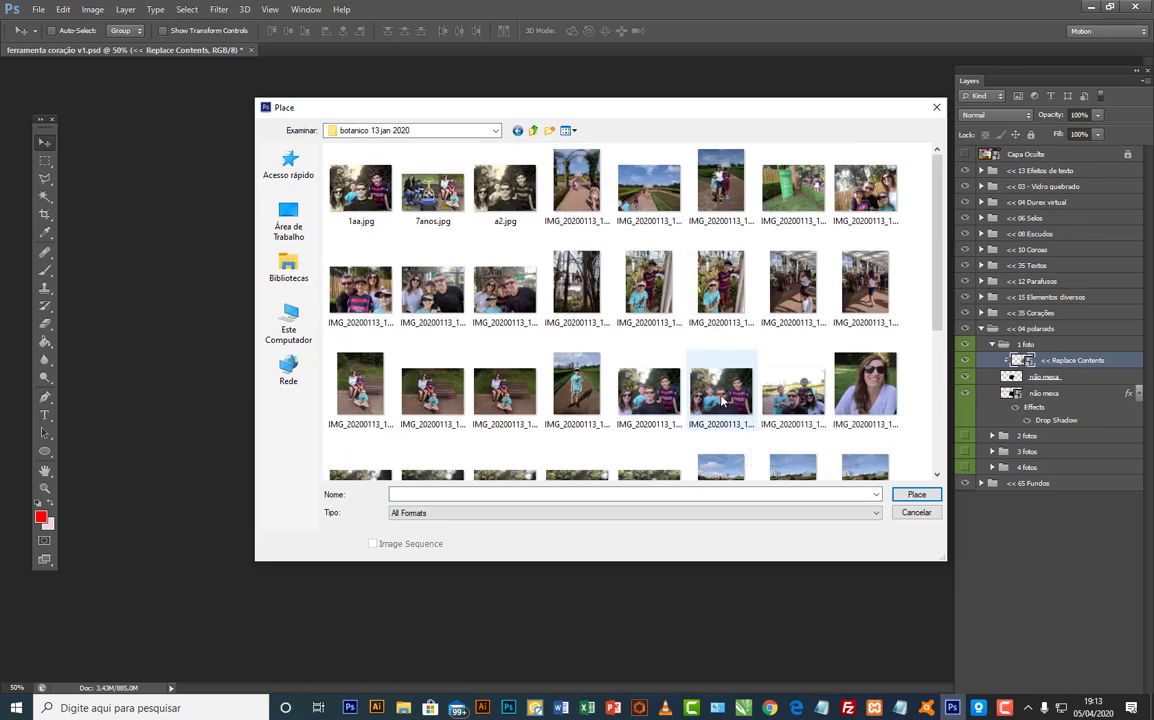
pyautogui.doubleClick(584, 384)
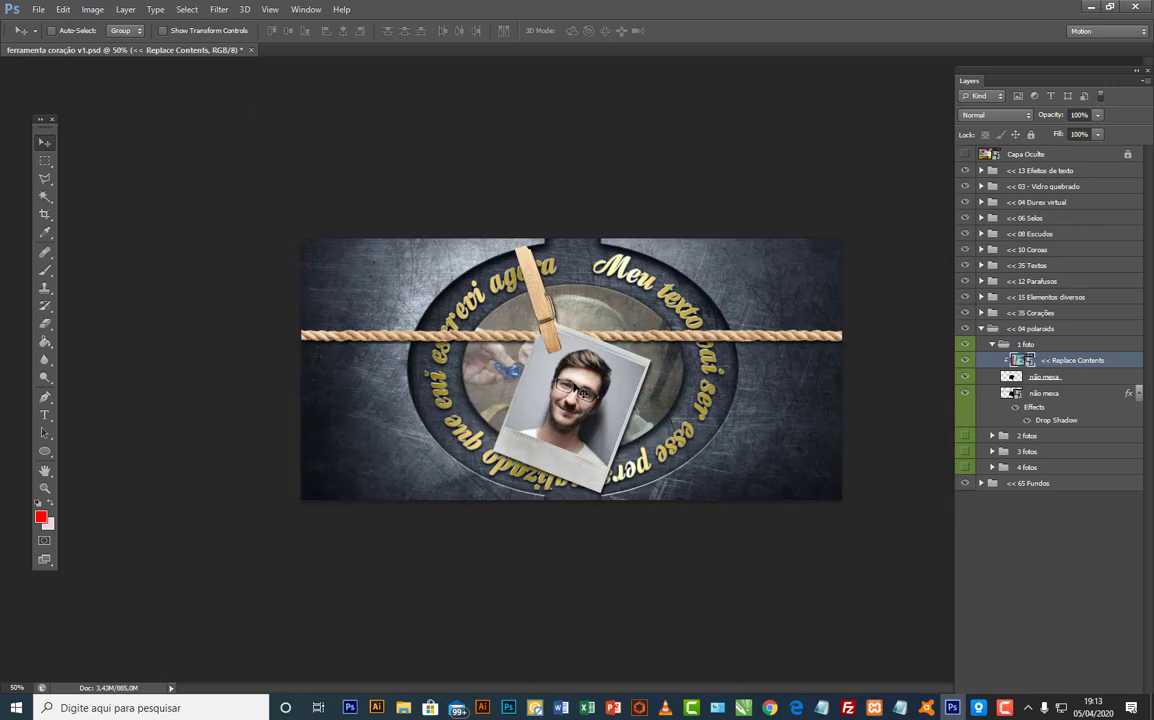
# Step: Free-transform the oversized polaroid photo down to about 11%, position it over the polaroid frame and apply the transform
pyautogui.click(63, 9)
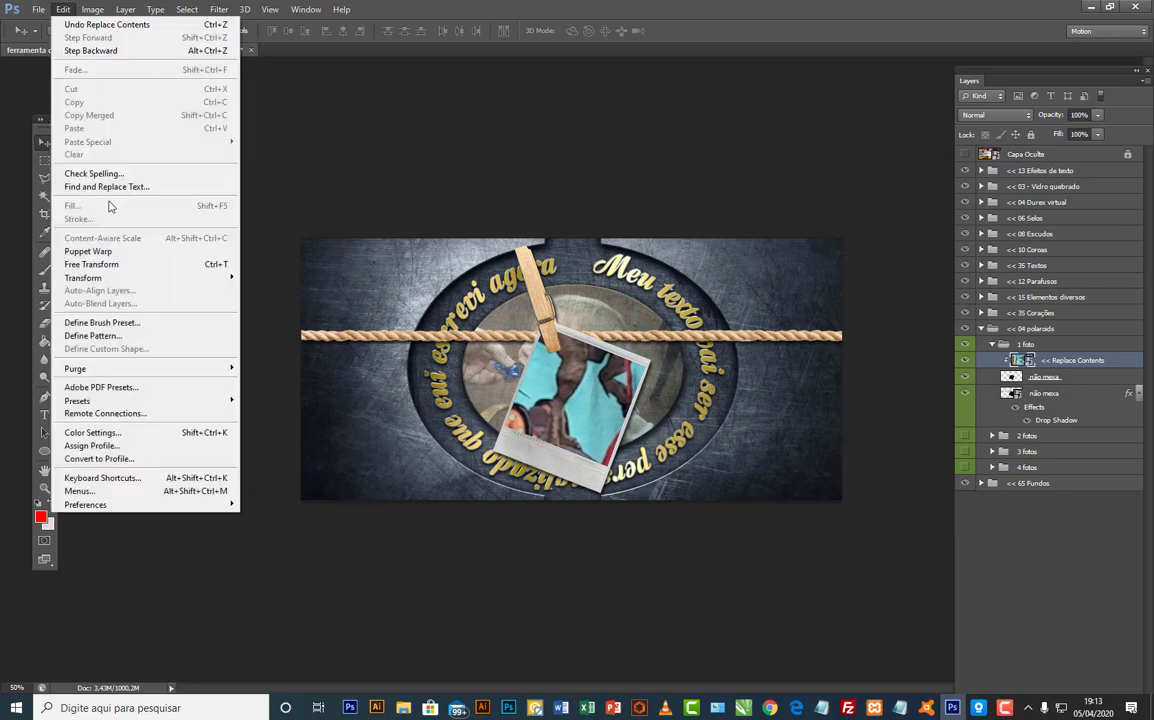
pyautogui.click(90, 238)
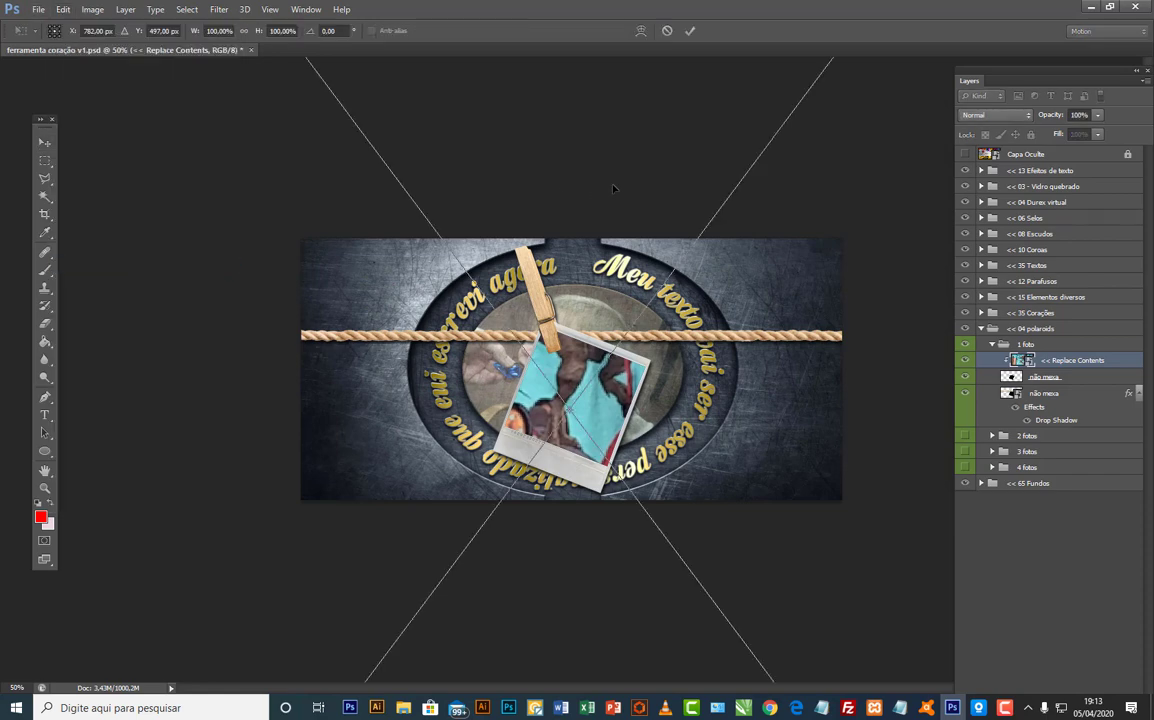
pyautogui.hotkey('ctrl', '-')
pyautogui.hotkey('ctrl', '-')
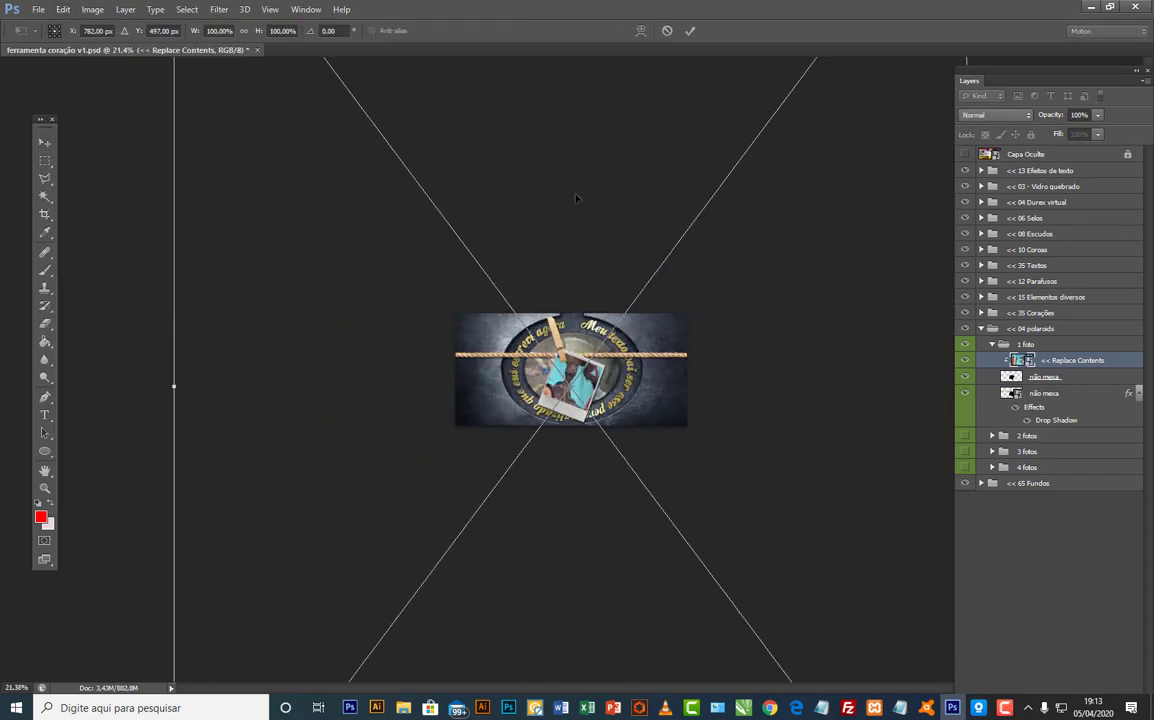
pyautogui.hotkey('ctrl', '-')
pyautogui.hotkey('ctrl', '-')
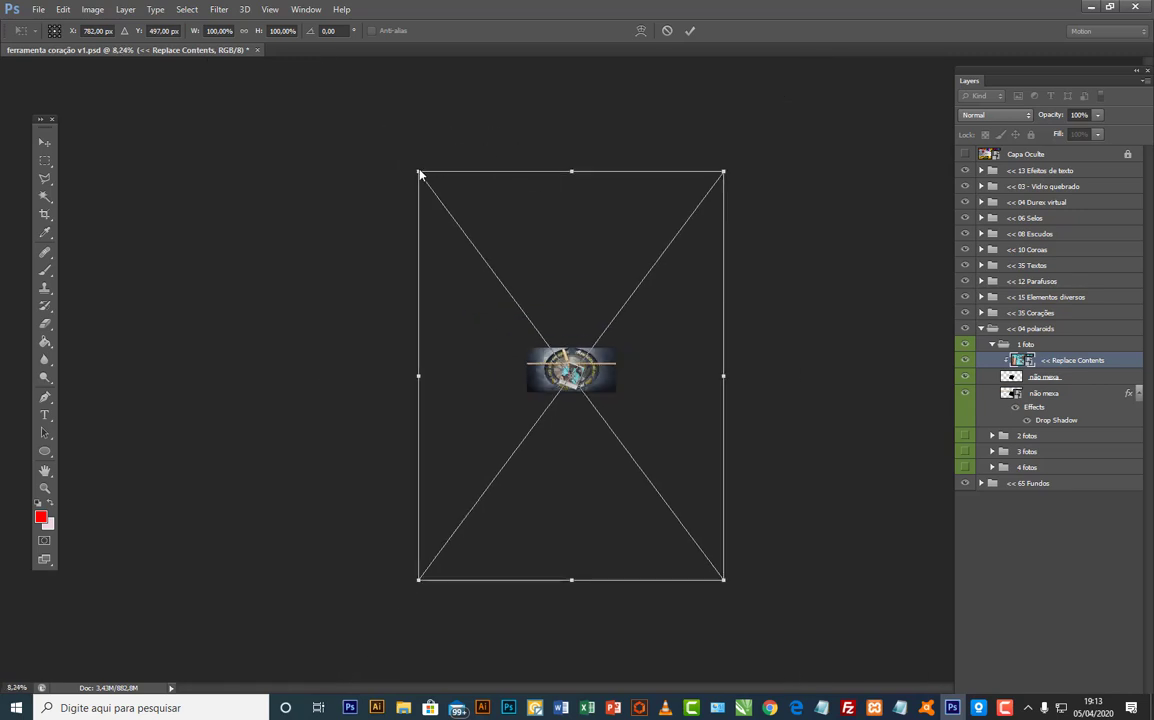
pyautogui.moveTo(419, 173); pyautogui.dragTo(575, 371)
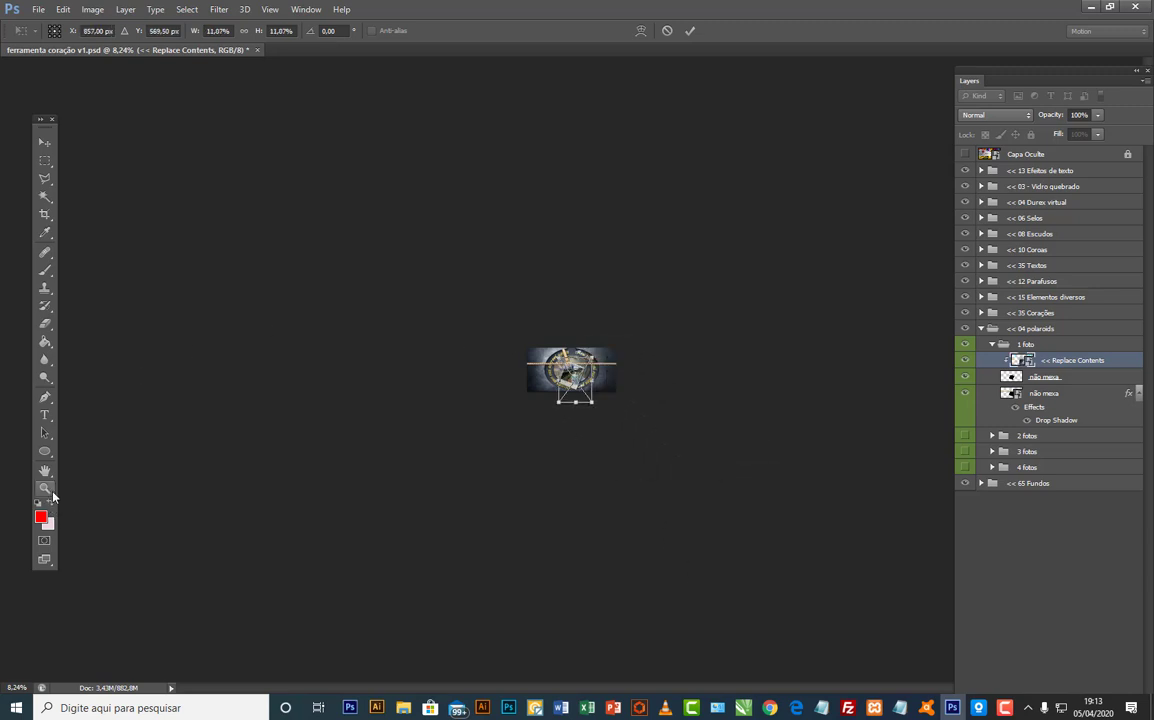
pyautogui.click(53, 496)
pyautogui.click(523, 264)
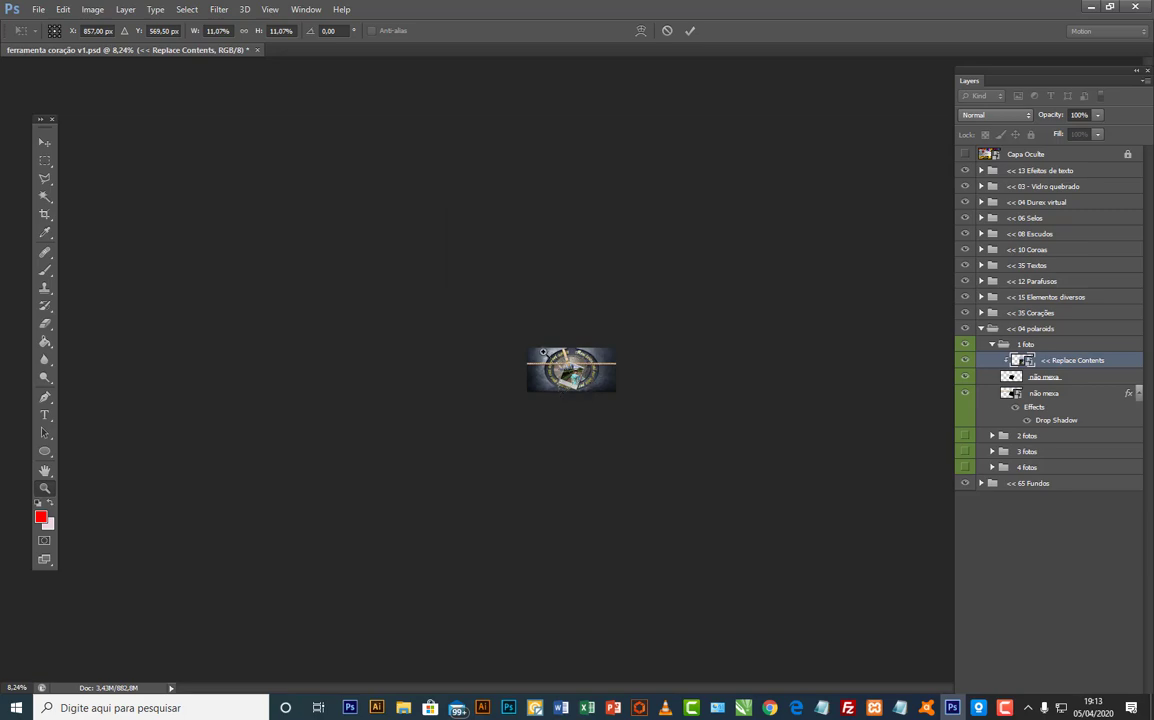
# Step: Free-transform the polaroid photo to about 15.8% scale and 18.5° rotation, fit the child inside the tilted frame, and apply the transform
pyautogui.moveTo(543, 352); pyautogui.dragTo(635, 414)
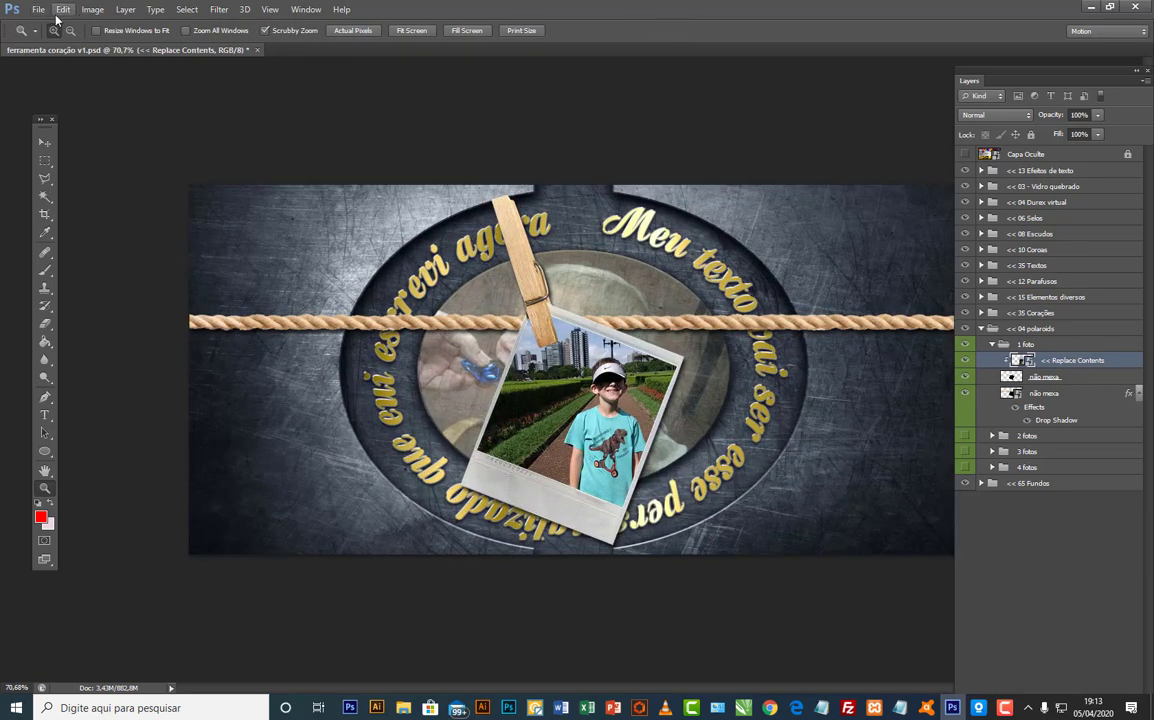
pyautogui.click(62, 9)
pyautogui.click(95, 237)
pyautogui.moveTo(722, 422); pyautogui.dragTo(697, 411)
pyautogui.moveTo(727, 257); pyautogui.dragTo(733, 408)
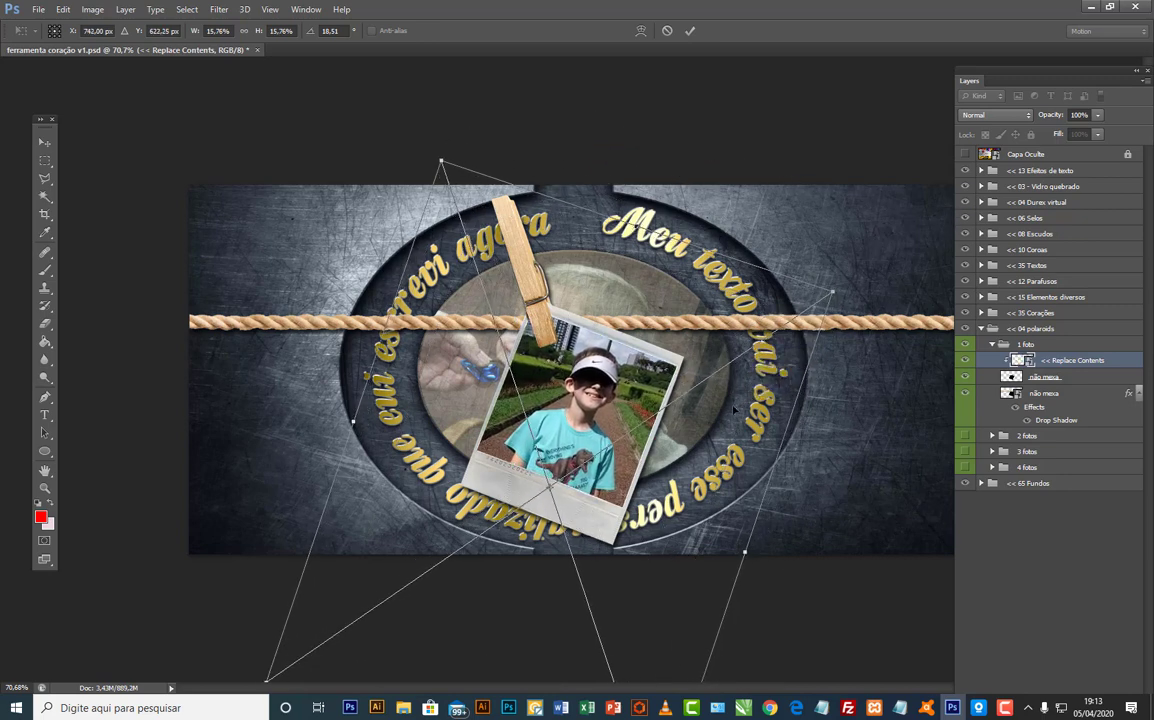
pyautogui.press('Return')
pyautogui.press('z')
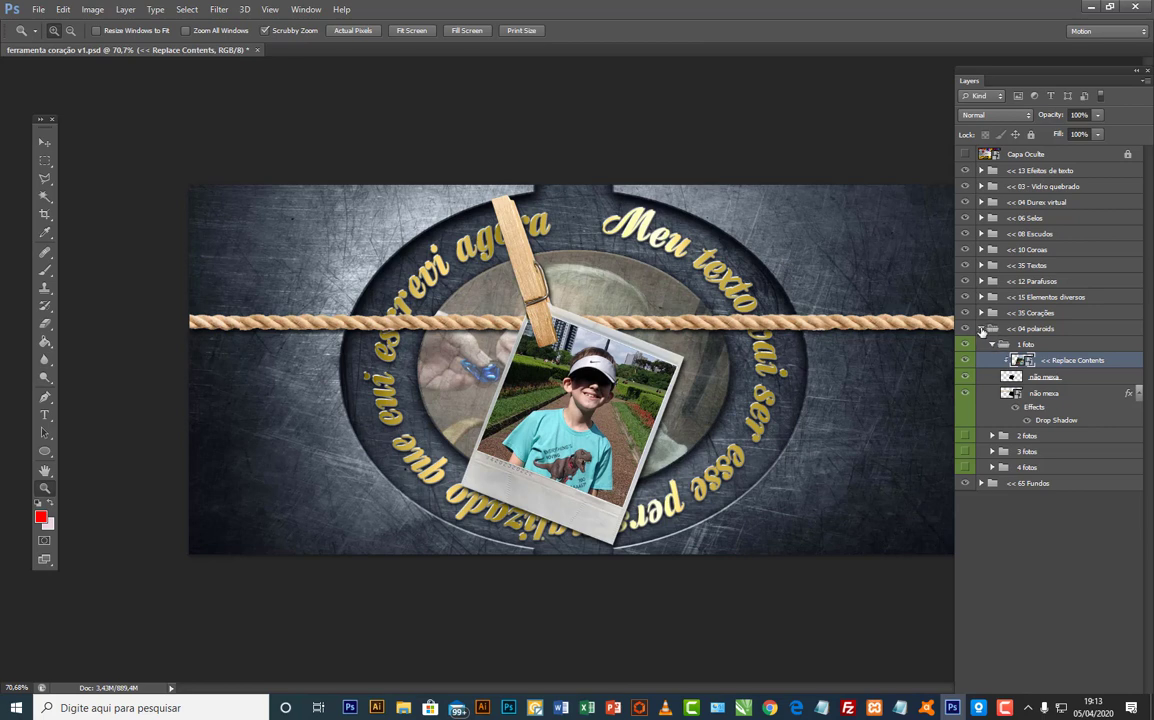
# Step: Collapse and hide the 04 polaroids group, then expand 35 Corações down to its last heart layers
pyautogui.click(981, 329)
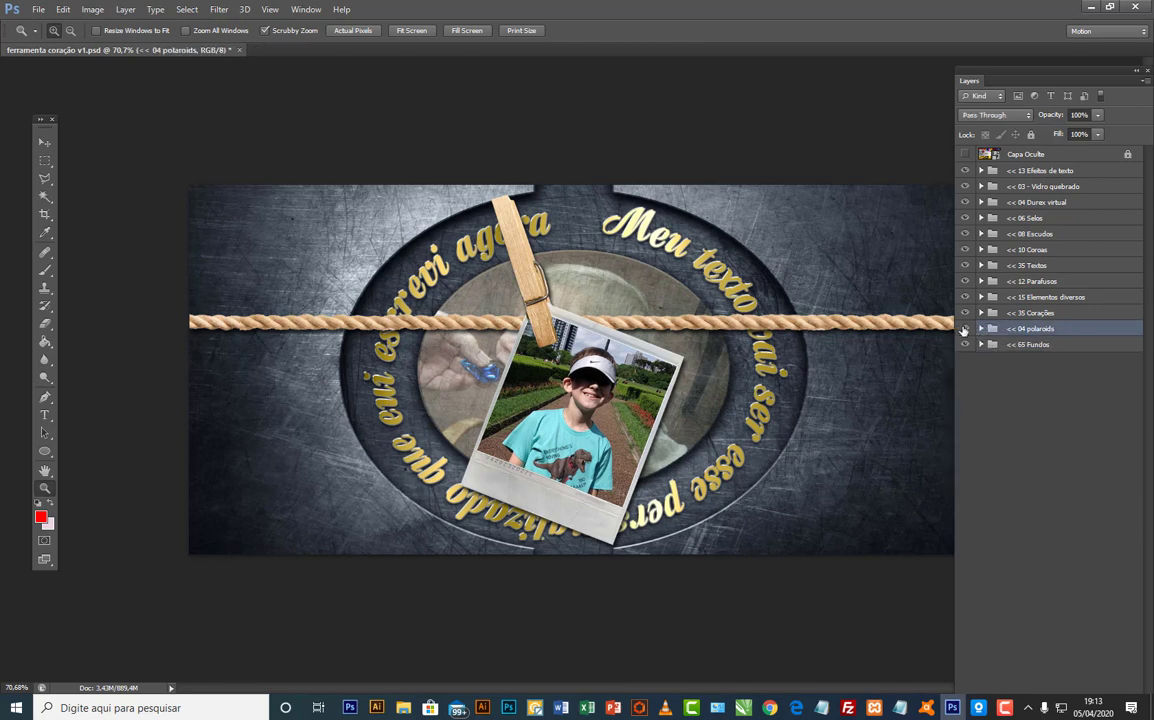
pyautogui.click(965, 329)
pyautogui.click(981, 313)
pyautogui.scroll(-8, 1060, 365)
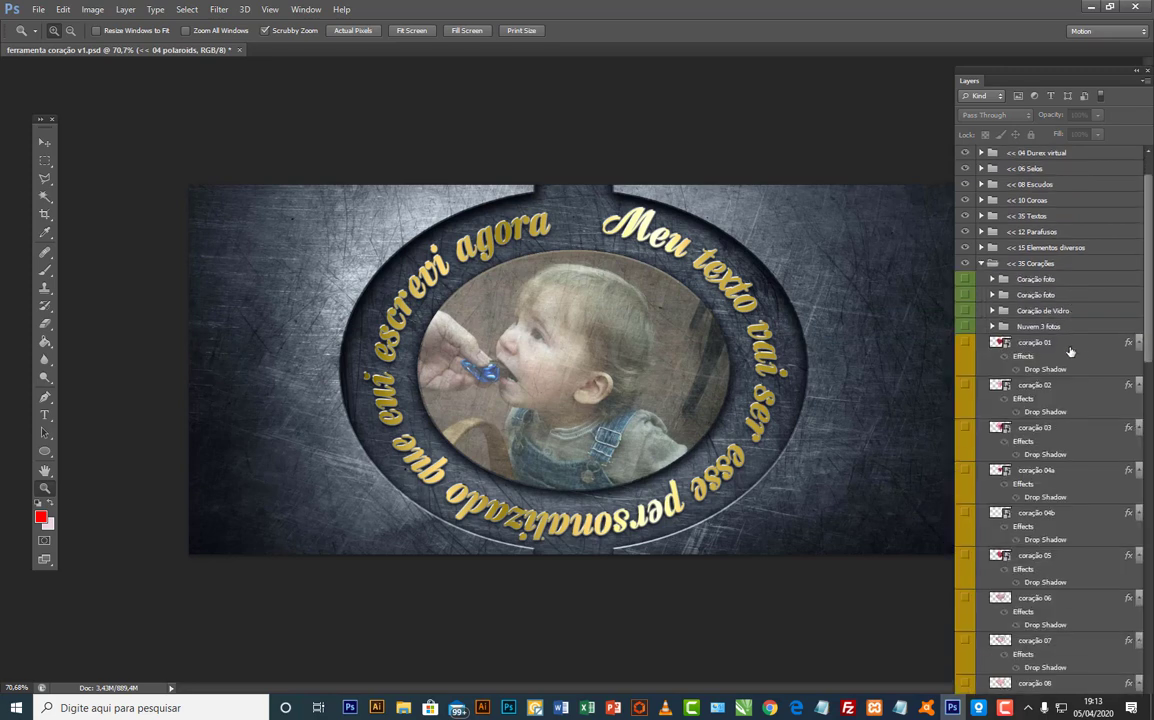
pyautogui.scroll(-10, 1064, 372)
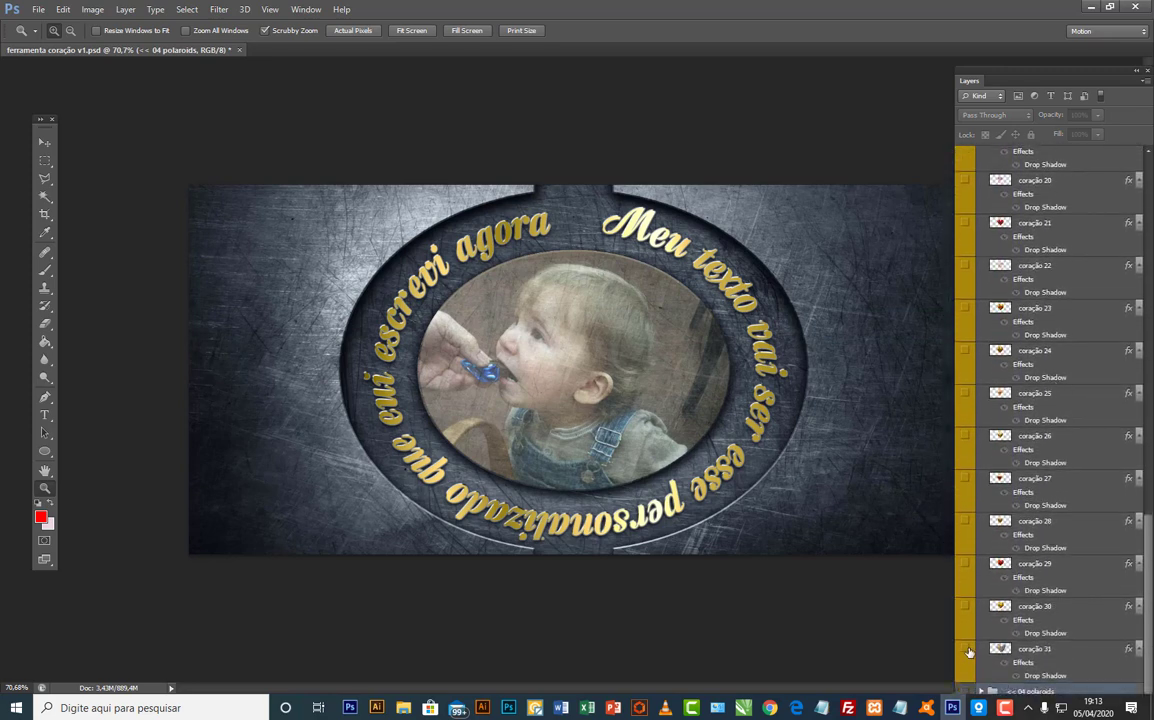
# Step: Preview coração 31, 30, 29 and other hearts near the end of the 35 Corações group one at a time
pyautogui.click(966, 651)
pyautogui.click(965, 648)
pyautogui.click(963, 612)
pyautogui.click(963, 612)
pyautogui.click(966, 565)
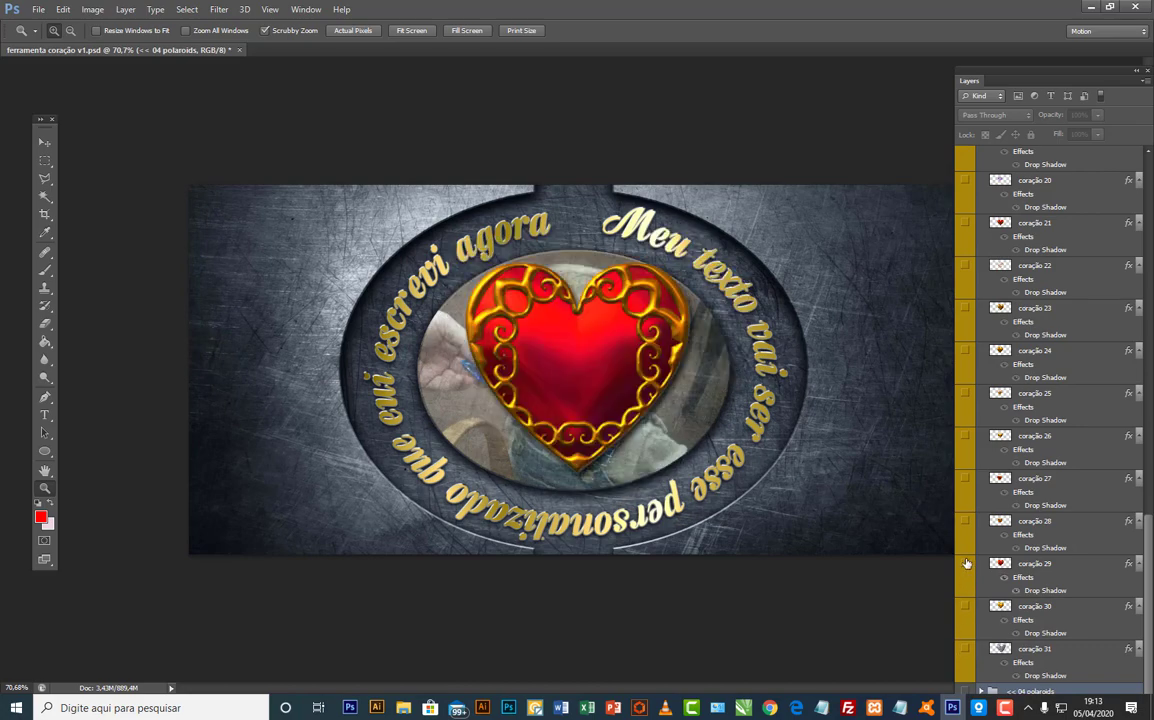
pyautogui.click(966, 565)
pyautogui.click(965, 524)
pyautogui.click(965, 352)
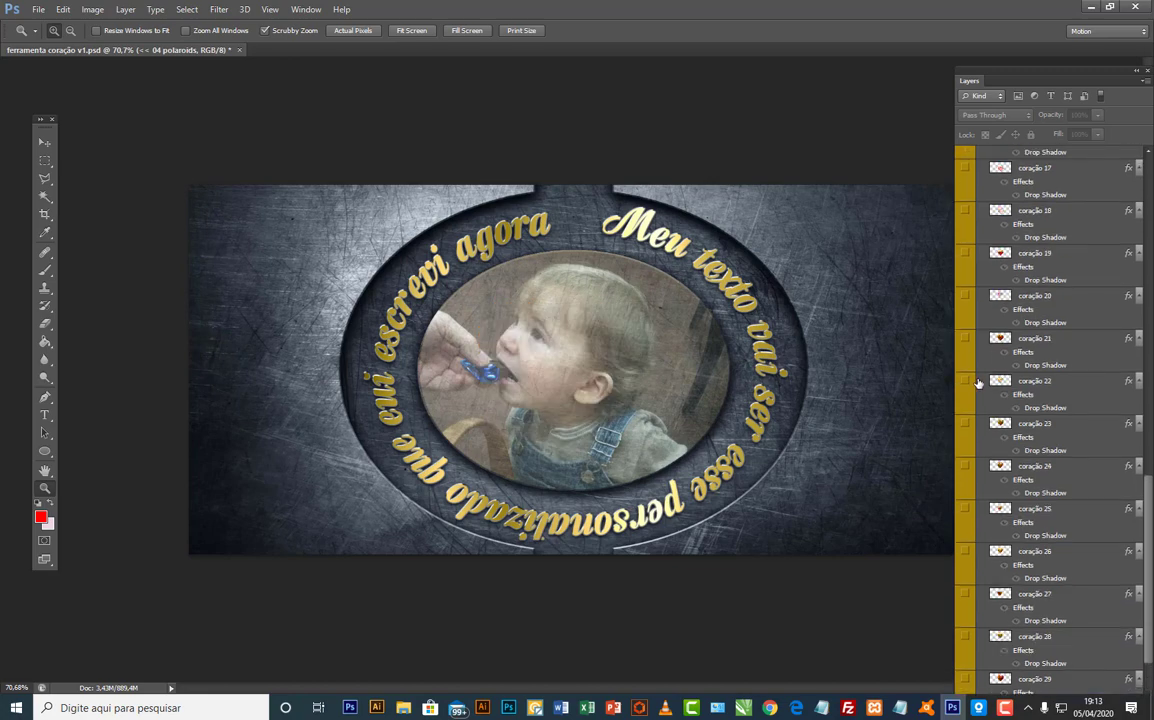
# Step: Preview further hearts higher up in 35 Corações one at a time, including coração 15 and coração 14
pyautogui.scroll(5, 966, 340)
pyautogui.click(966, 330)
pyautogui.click(966, 333)
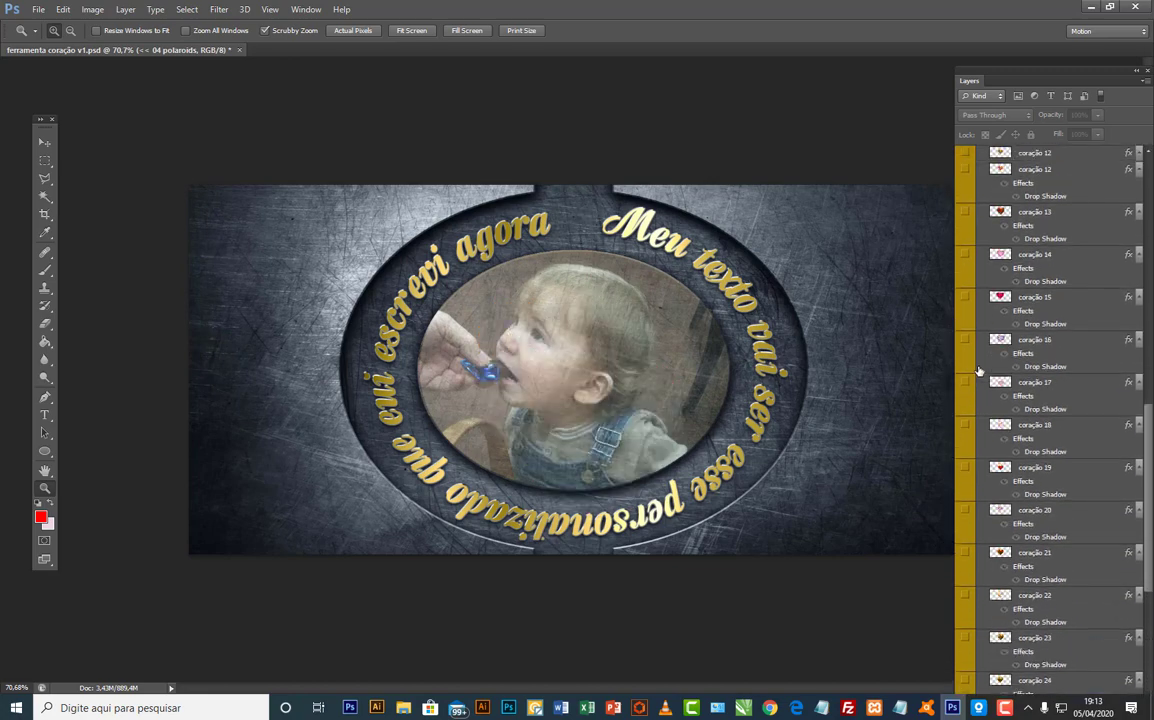
pyautogui.scroll(1, 968, 310)
pyautogui.click(966, 297)
pyautogui.click(966, 297)
pyautogui.click(962, 255)
pyautogui.click(965, 254)
pyautogui.scroll(10, 985, 314)
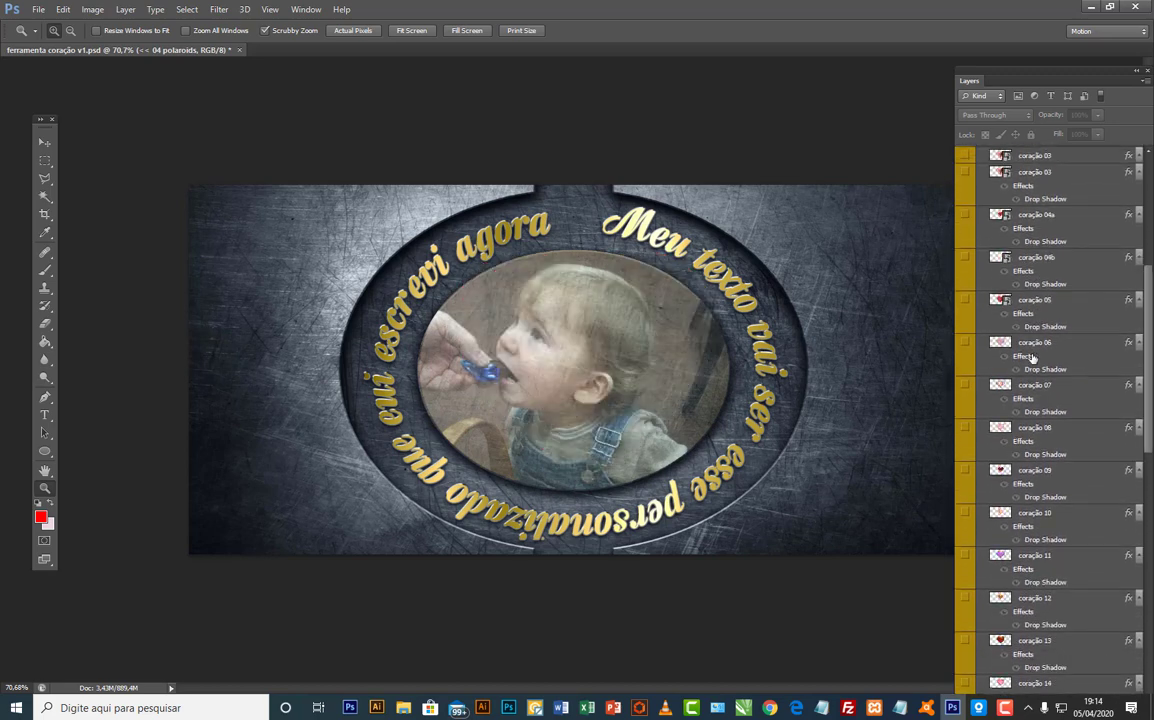
pyautogui.click(966, 307)
pyautogui.click(966, 307)
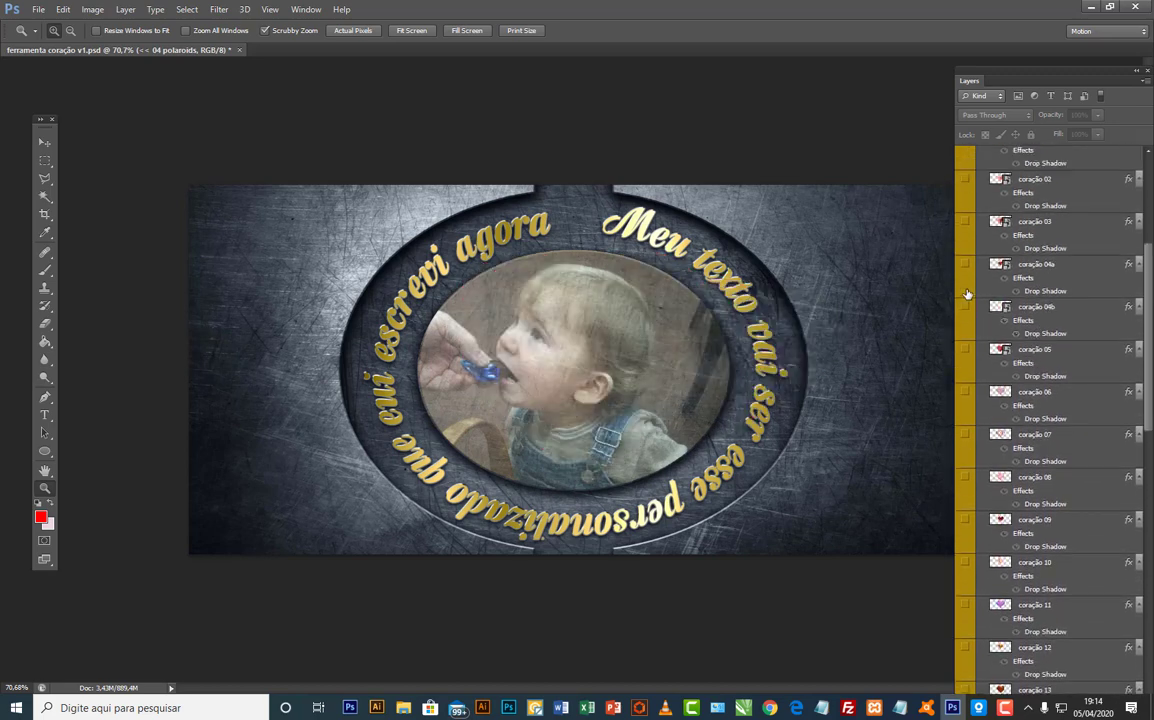
# Step: Show the coração 04a layer and move its red heart to the upper-left area of the cover, beside the oval
pyautogui.click(965, 265)
pyautogui.click(966, 265)
pyautogui.click(966, 265)
pyautogui.click(1040, 264)
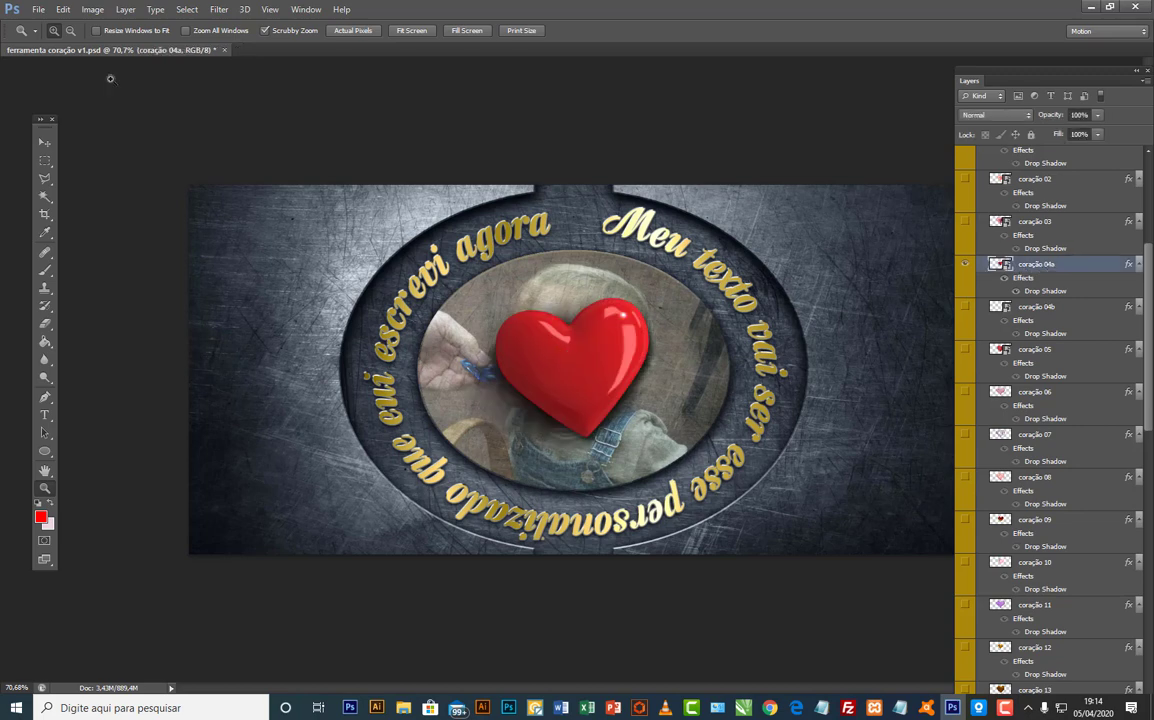
pyautogui.click(44, 142)
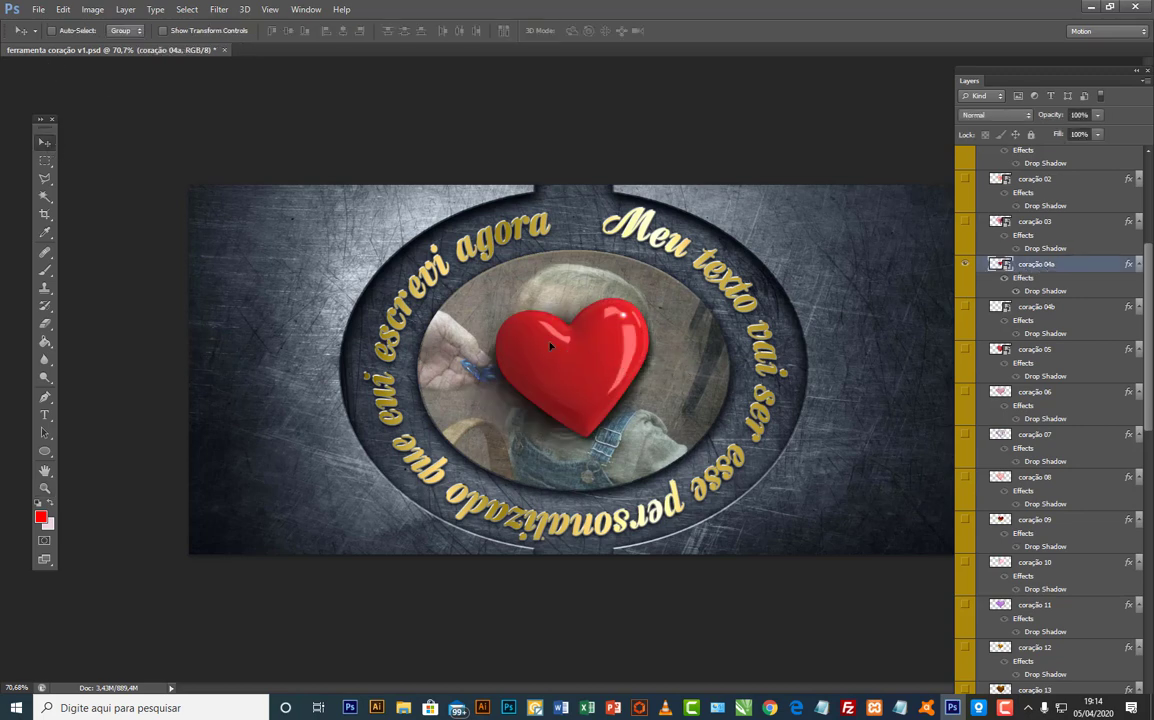
pyautogui.moveTo(627, 332); pyautogui.dragTo(372, 248)
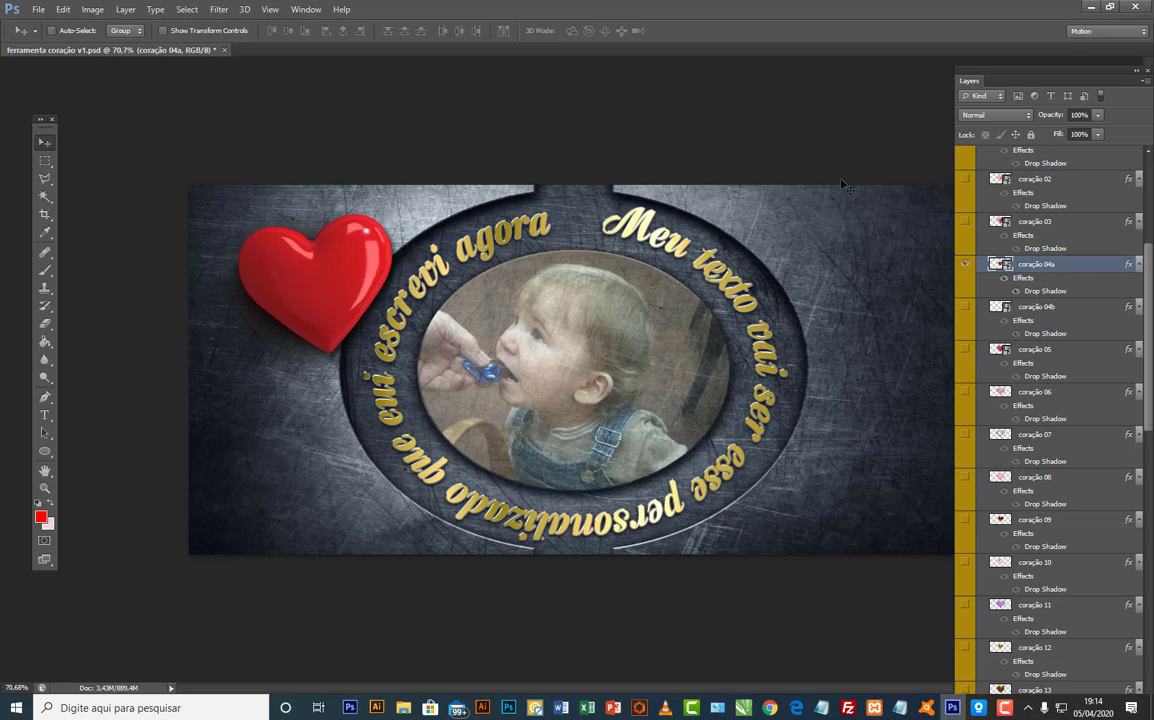
# Step: Show the coração 04b layer and move its heart to the lower-right area of the cover
pyautogui.click(966, 312)
pyautogui.click(1036, 306)
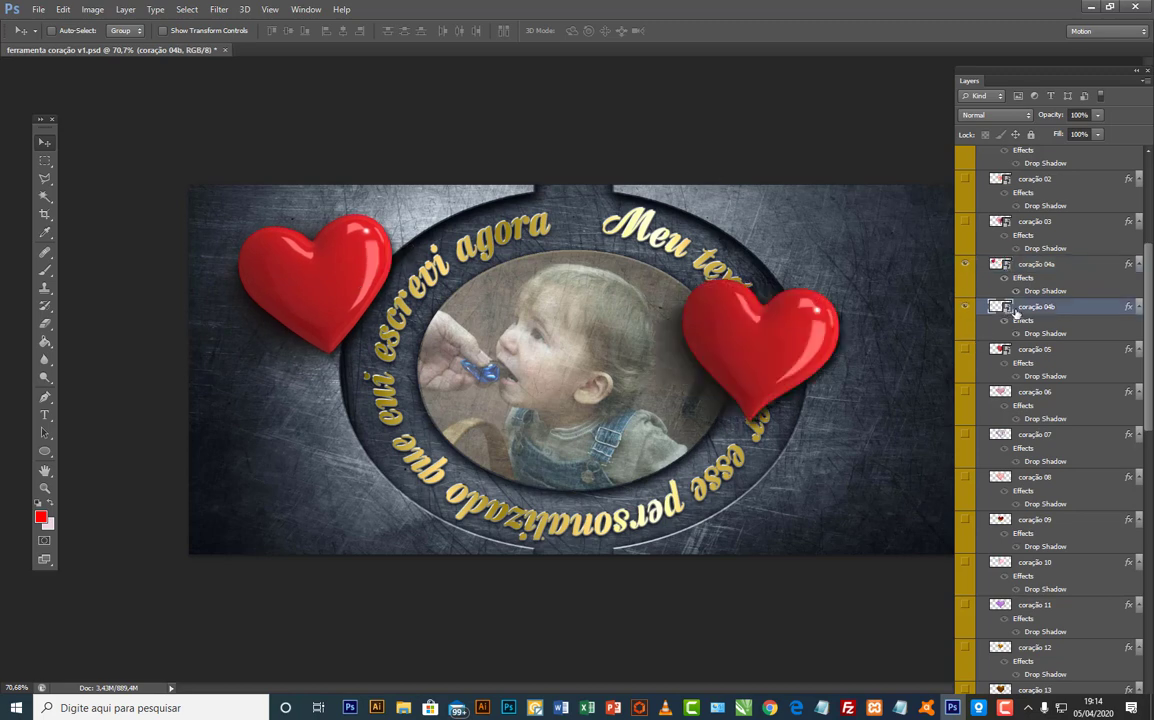
pyautogui.moveTo(809, 333); pyautogui.dragTo(885, 447)
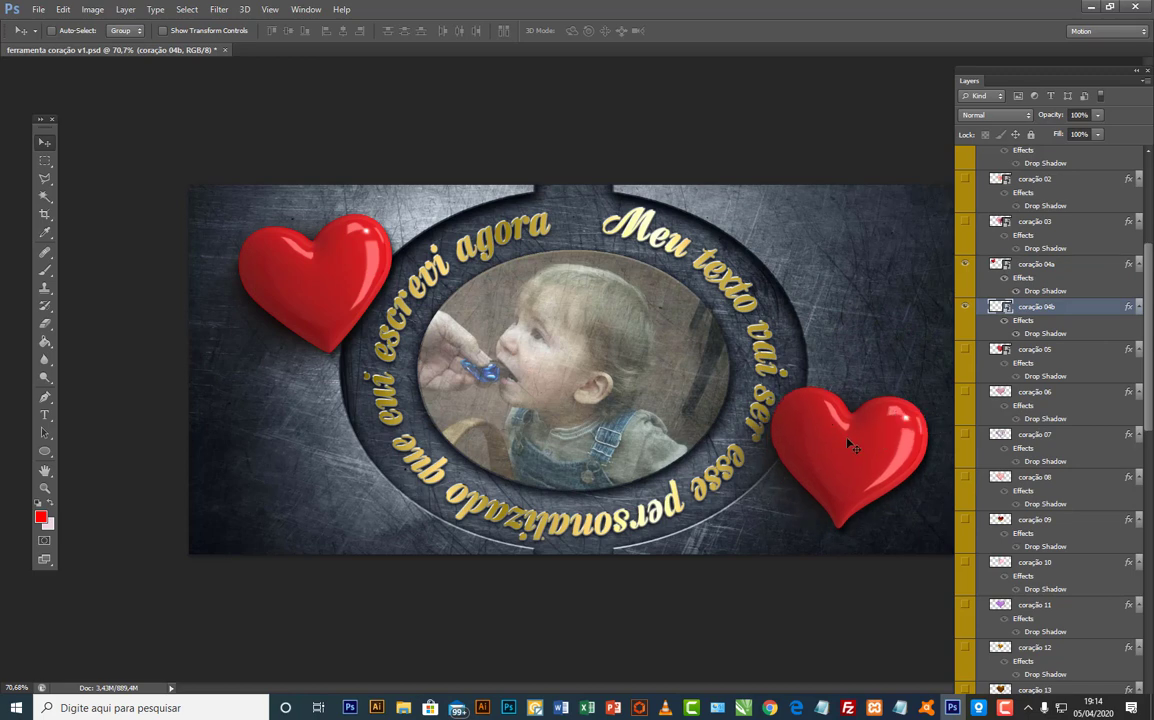
# Step: Free-transform the coração 04b heart to slightly over half its size, place it against the oval's right edge, and apply the transform
pyautogui.click(63, 9)
pyautogui.click(131, 264)
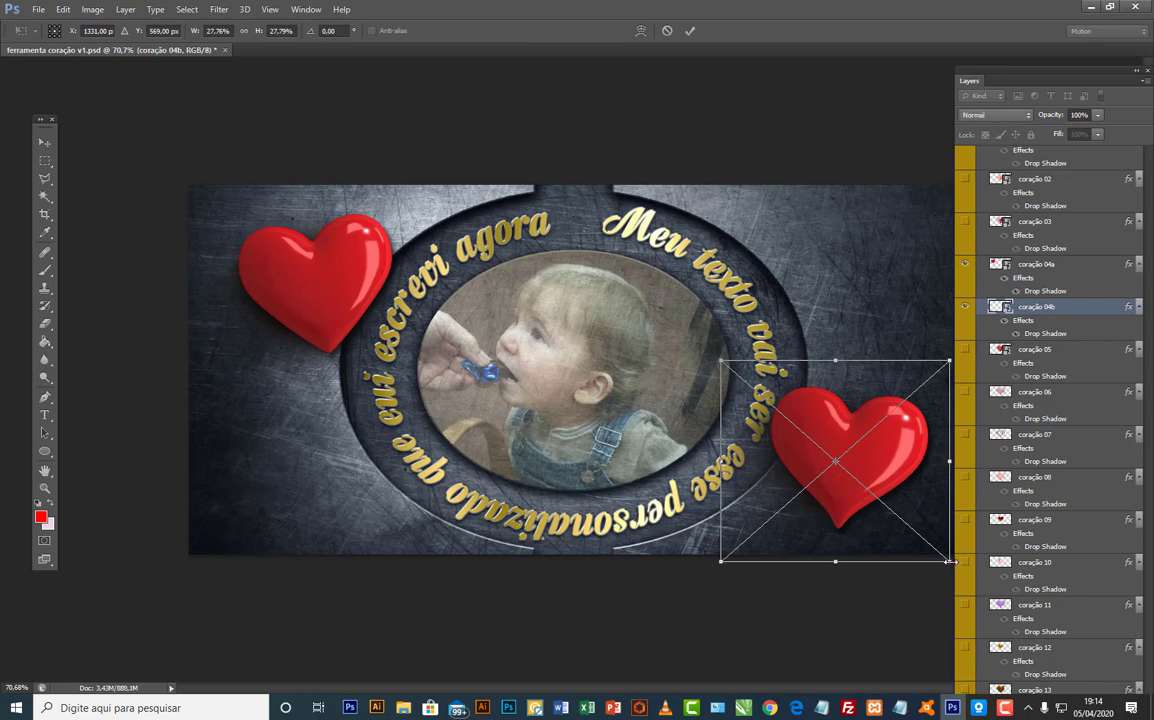
pyautogui.moveTo(950, 561); pyautogui.dragTo(849, 472)
pyautogui.moveTo(826, 423); pyautogui.dragTo(863, 451)
pyautogui.press('Return')
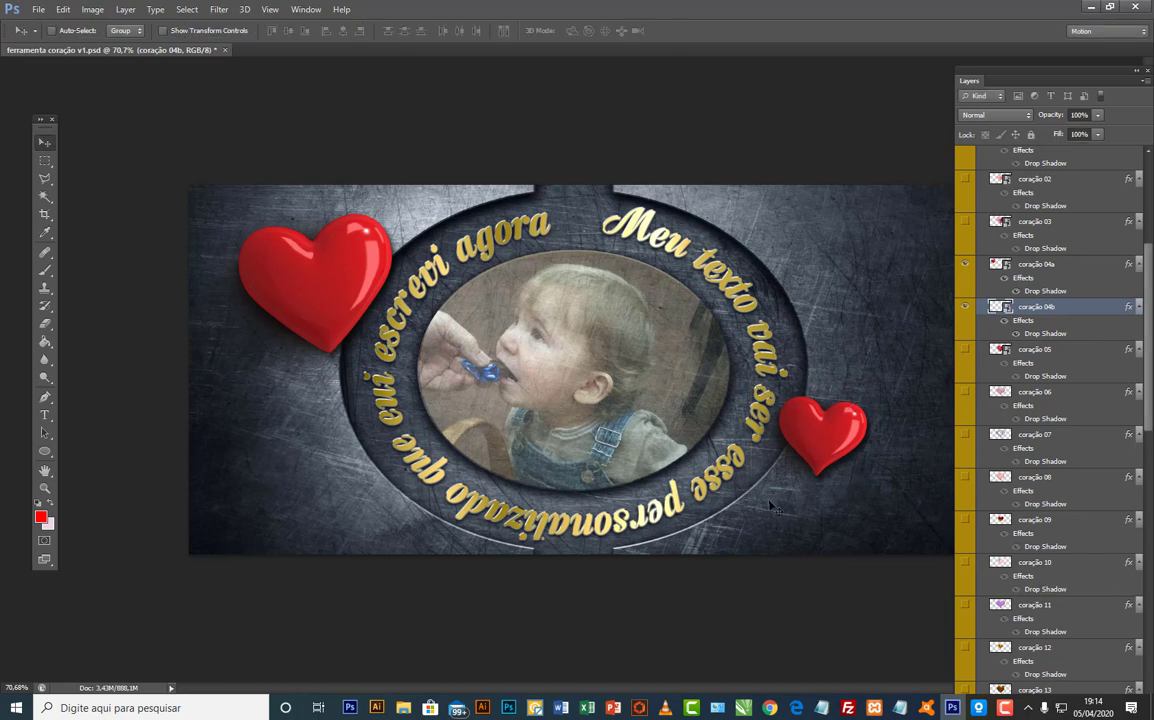
# Step: Preview both Coração foto groups, Coração de Vidro and Nuvem 3 fotos one at a time
pyautogui.scroll(3, 1052, 298)
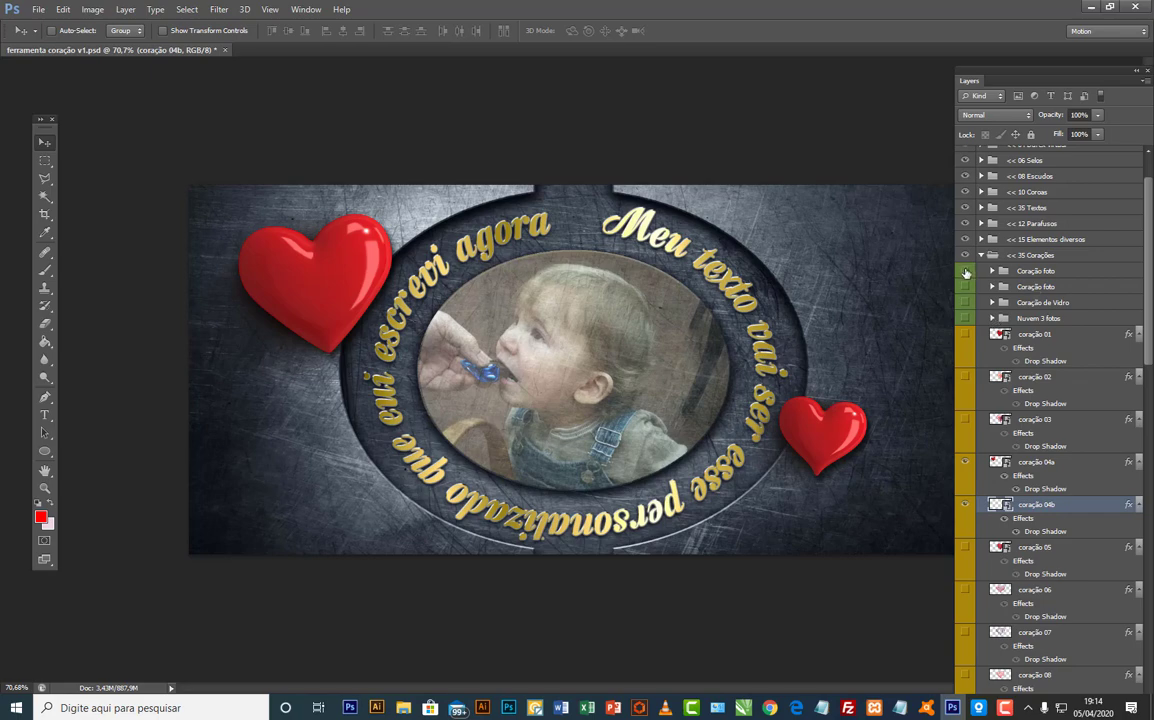
pyautogui.click(966, 271)
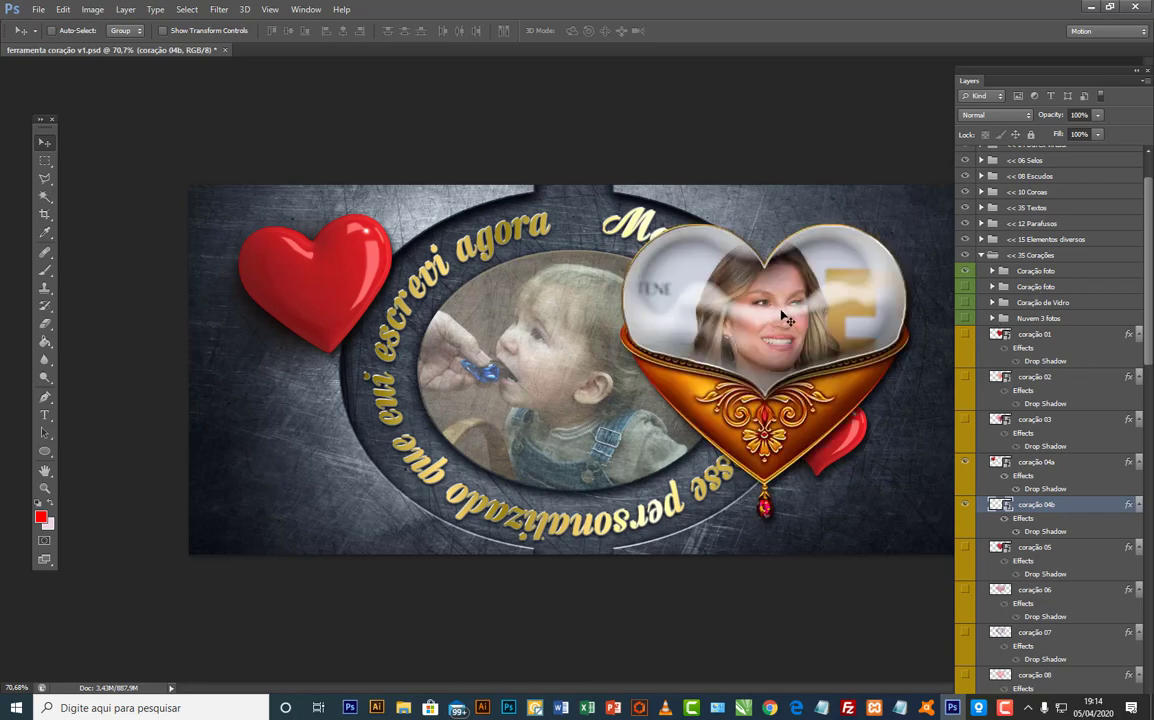
pyautogui.click(968, 272)
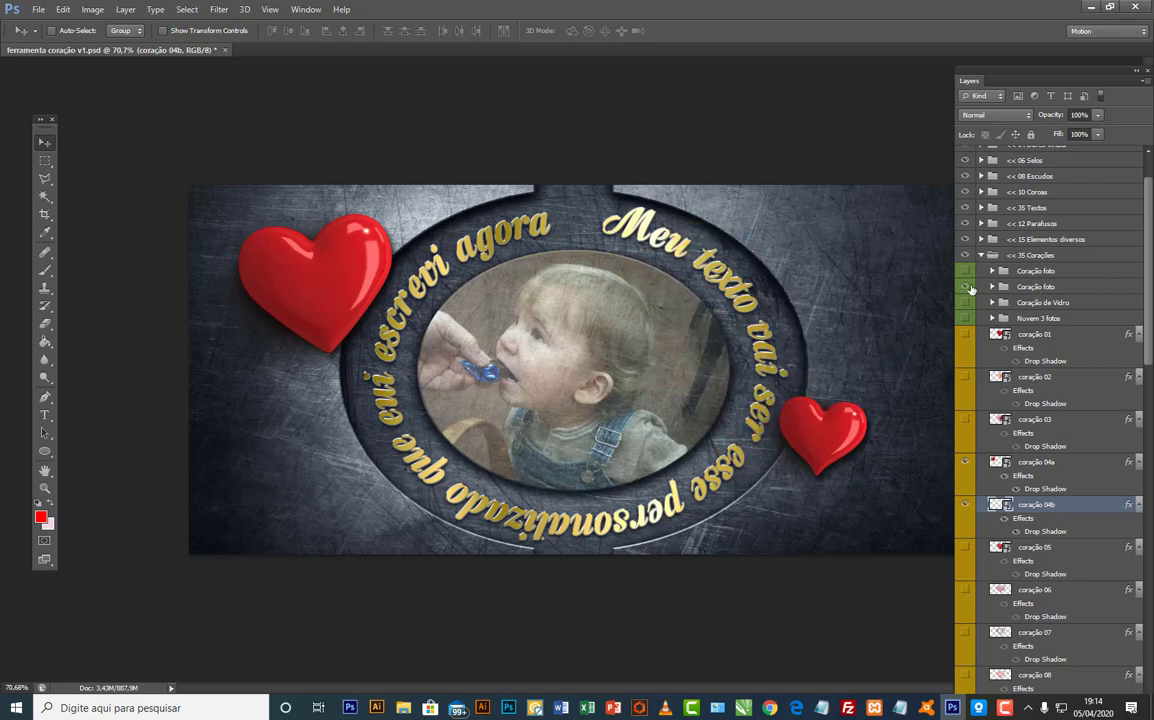
pyautogui.click(966, 287)
pyautogui.click(967, 288)
pyautogui.click(966, 303)
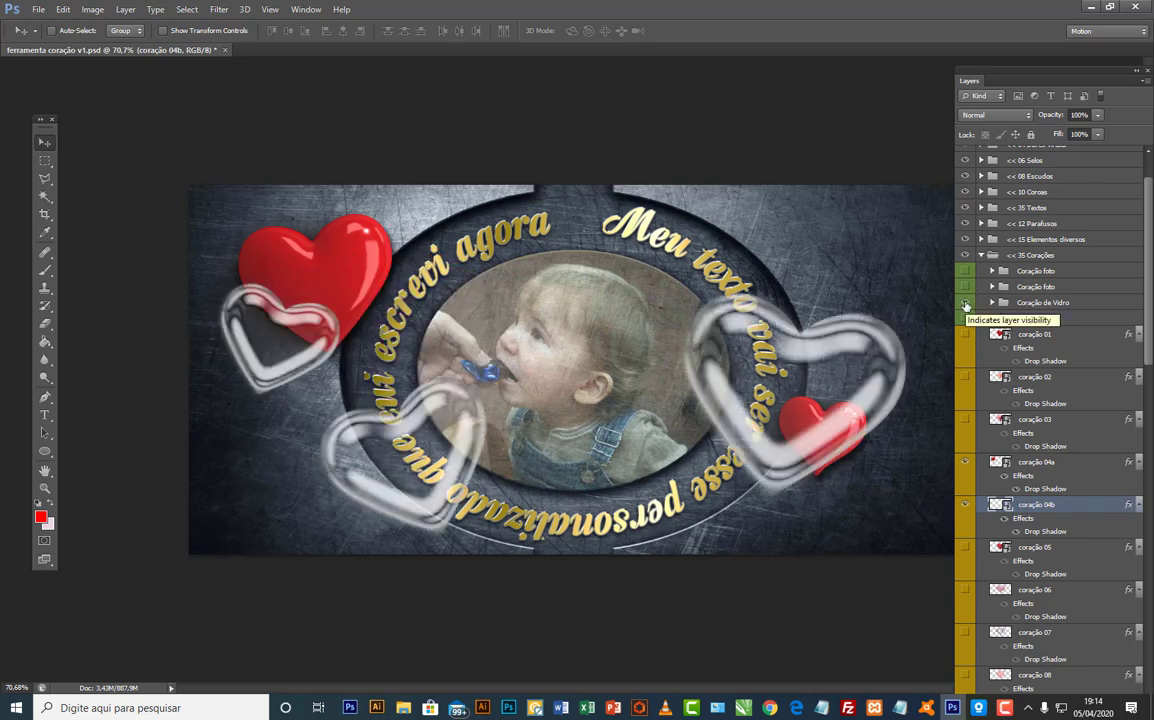
pyautogui.click(966, 303)
pyautogui.click(966, 319)
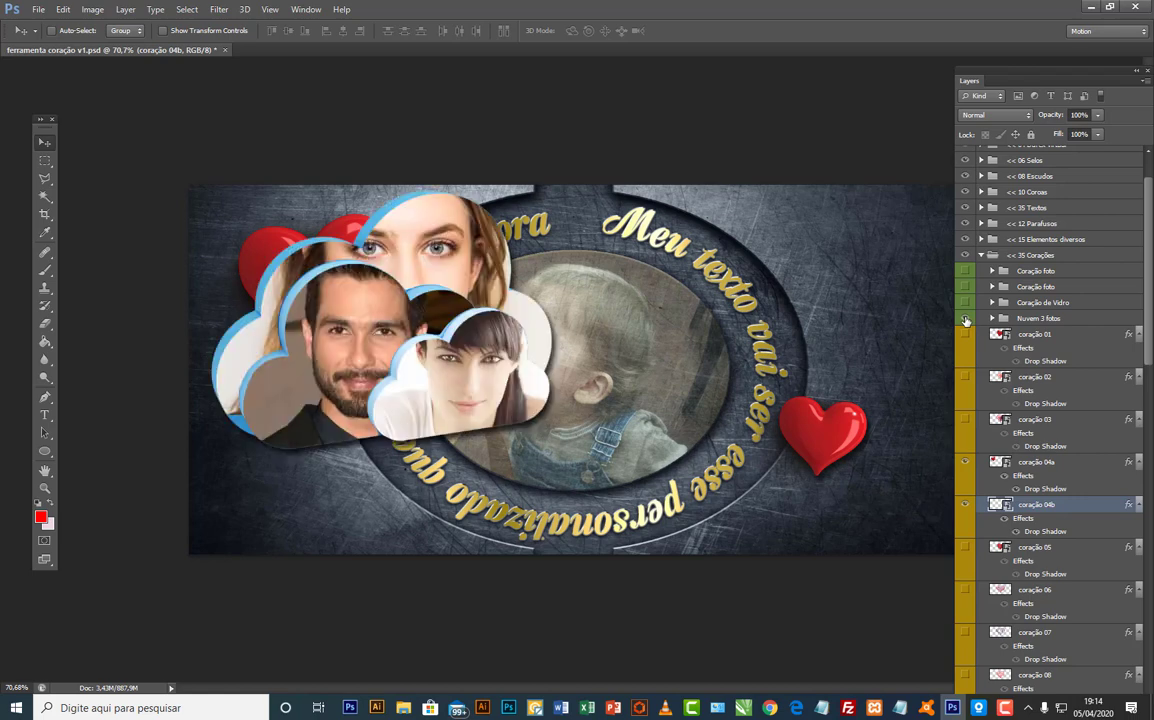
pyautogui.click(966, 319)
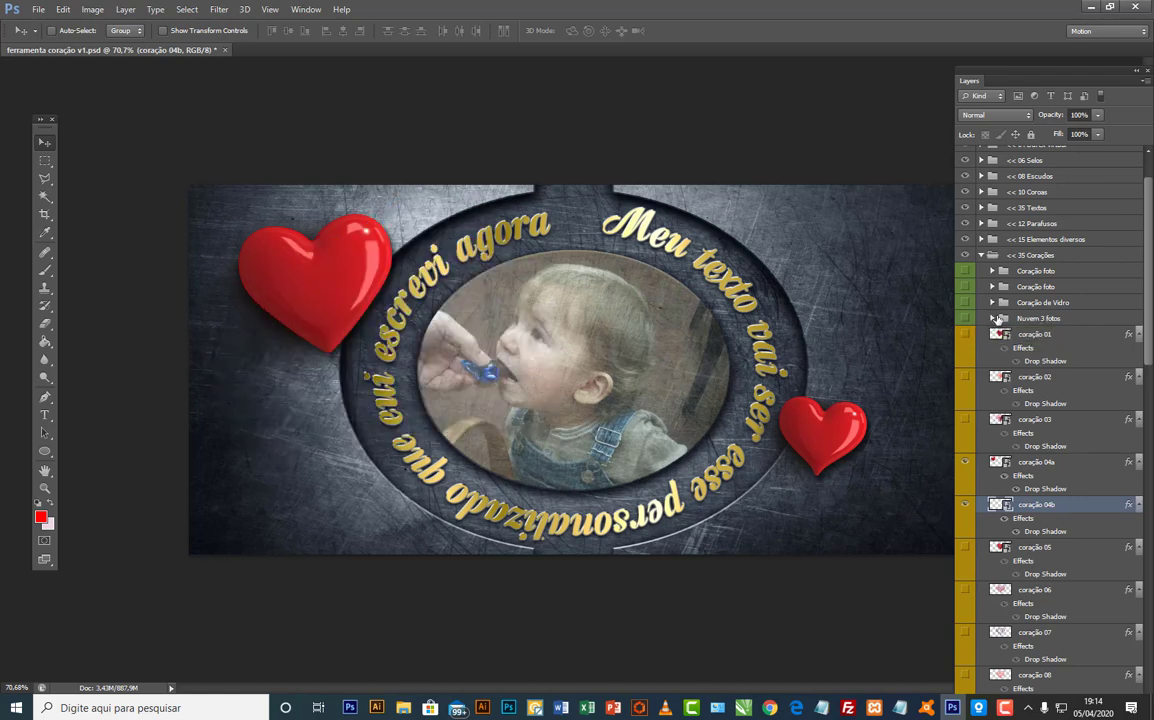
# Step: Collapse 35 Corações and preview Mancha de café, Globo, Digital, Estrela and Lua e Estrela in 15 Elementos diversos one at a time
pyautogui.click(982, 256)
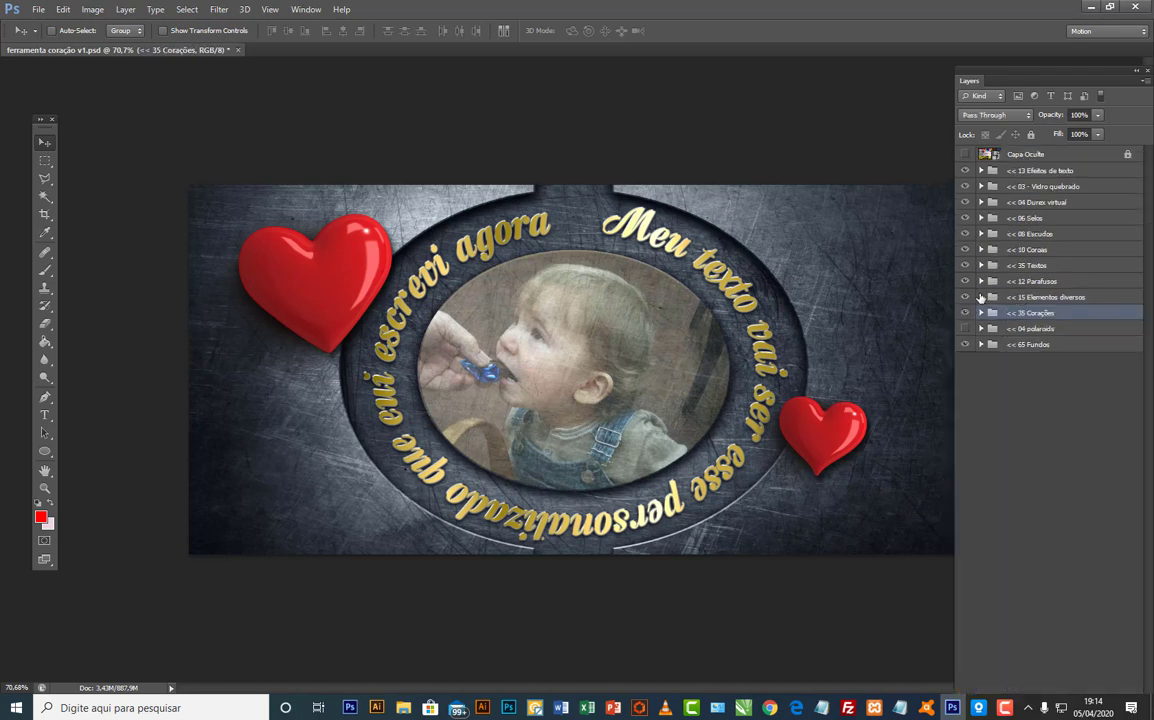
pyautogui.click(981, 297)
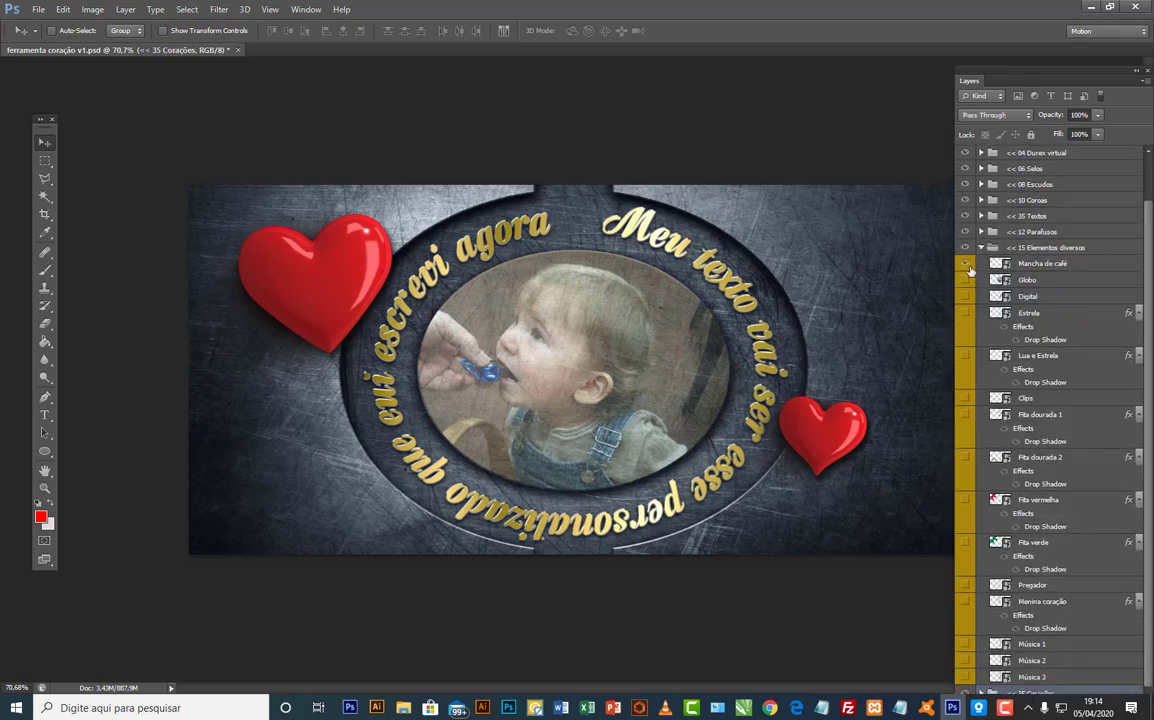
pyautogui.click(965, 263)
pyautogui.click(965, 263)
pyautogui.click(966, 280)
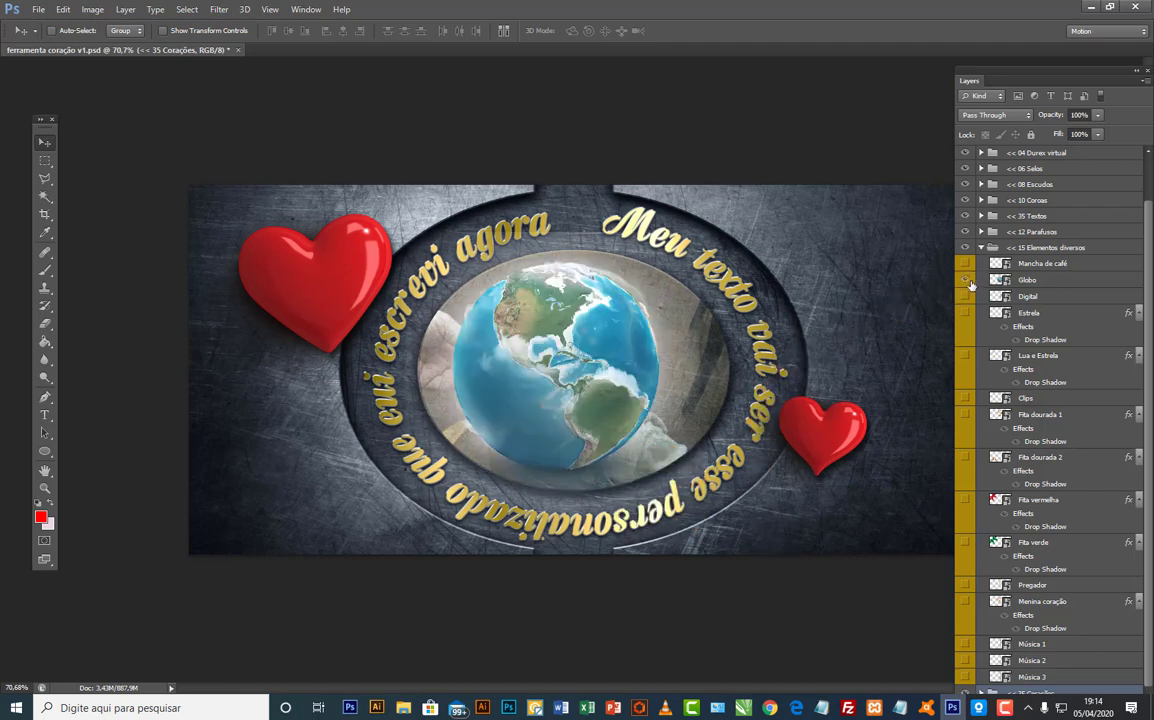
pyautogui.click(965, 280)
pyautogui.click(965, 296)
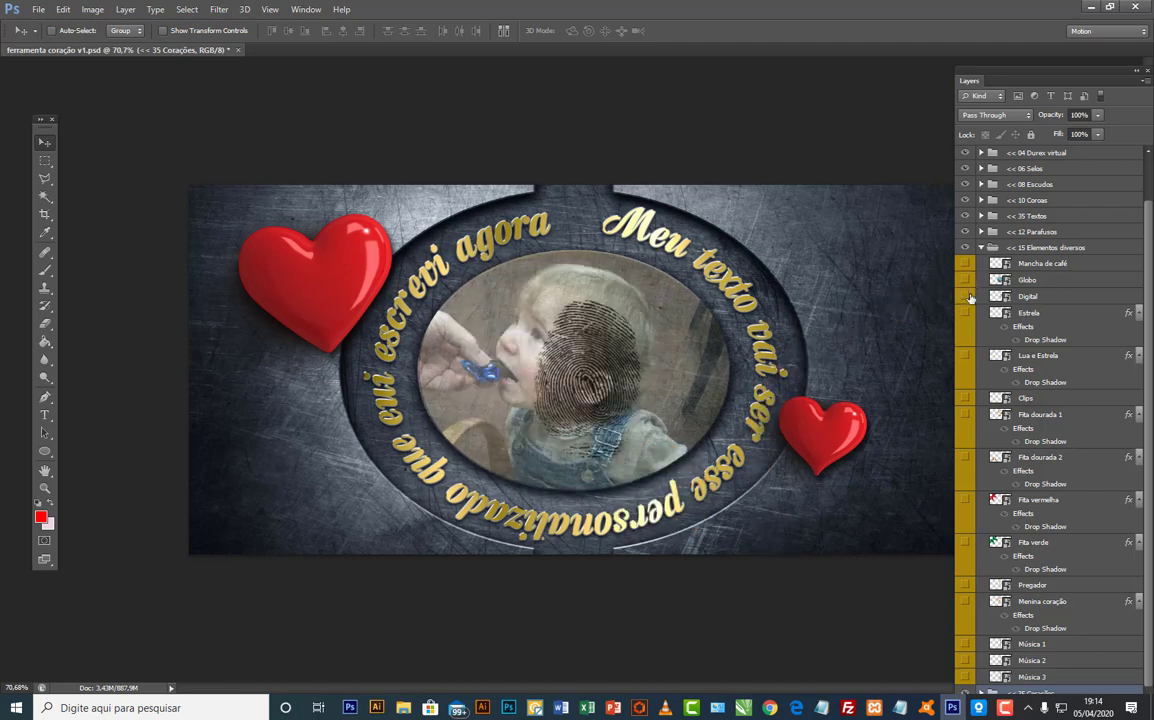
pyautogui.click(966, 296)
pyautogui.click(965, 313)
pyautogui.click(965, 313)
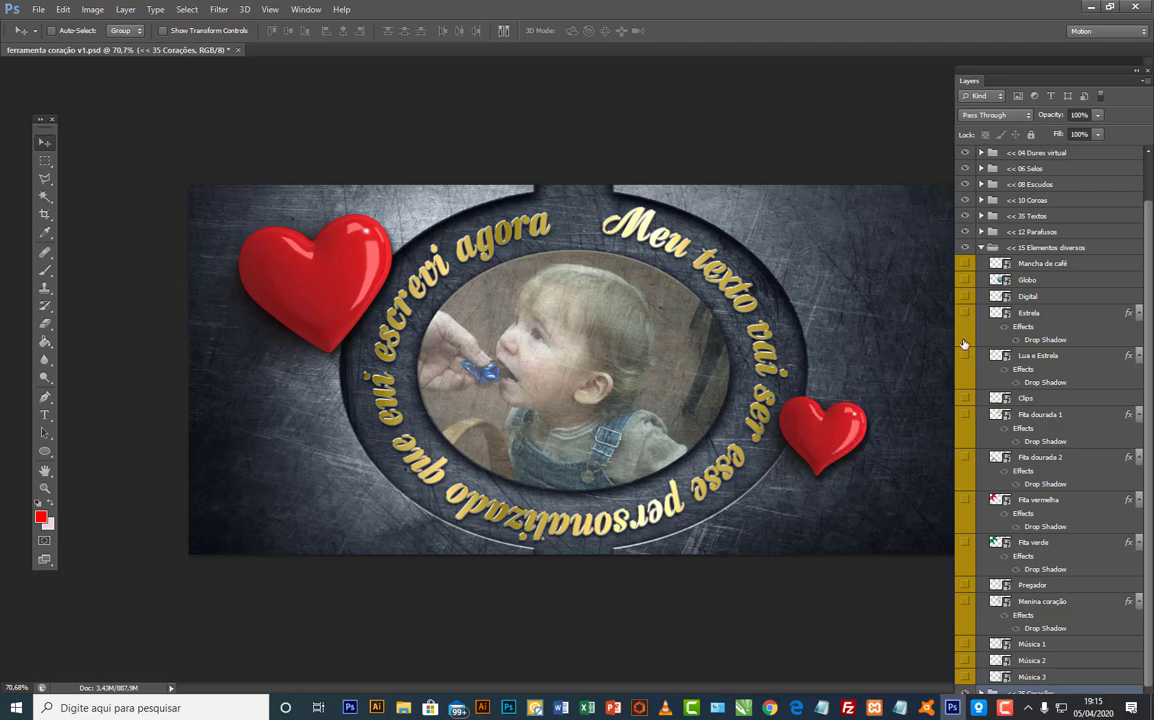
pyautogui.click(964, 355)
pyautogui.click(964, 355)
# Step: Show the Clips layer, move the paper clip over the upper edge of the oval photo, and hide the layer again
pyautogui.click(964, 398)
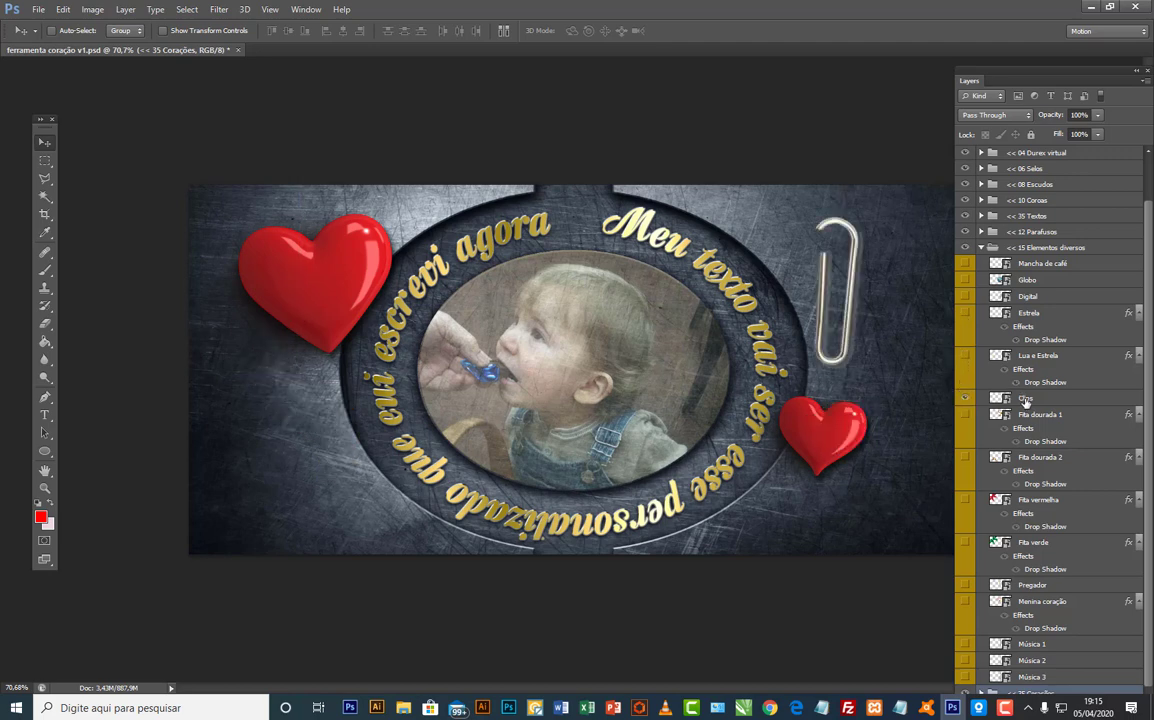
pyautogui.click(1025, 399)
pyautogui.moveTo(848, 272); pyautogui.dragTo(586, 341)
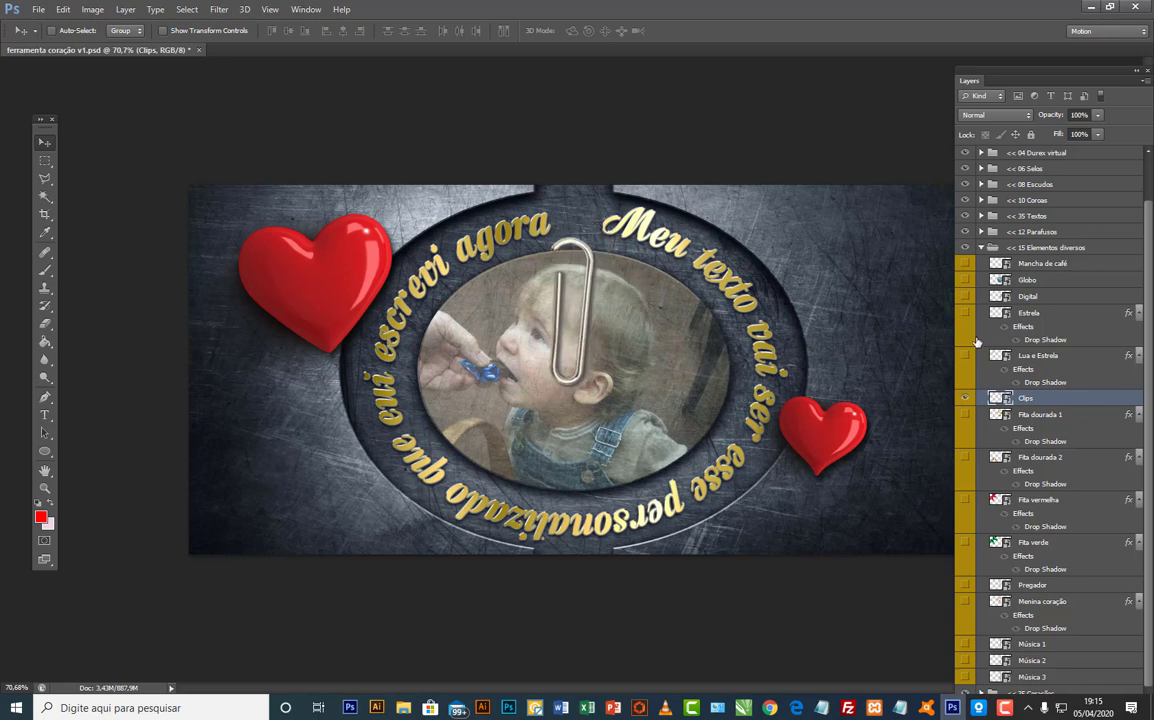
pyautogui.click(965, 397)
# Step: Preview the Fita dourada 1, Fita dourada 2 and Fita vermelha ribbons one at a time
pyautogui.click(964, 414)
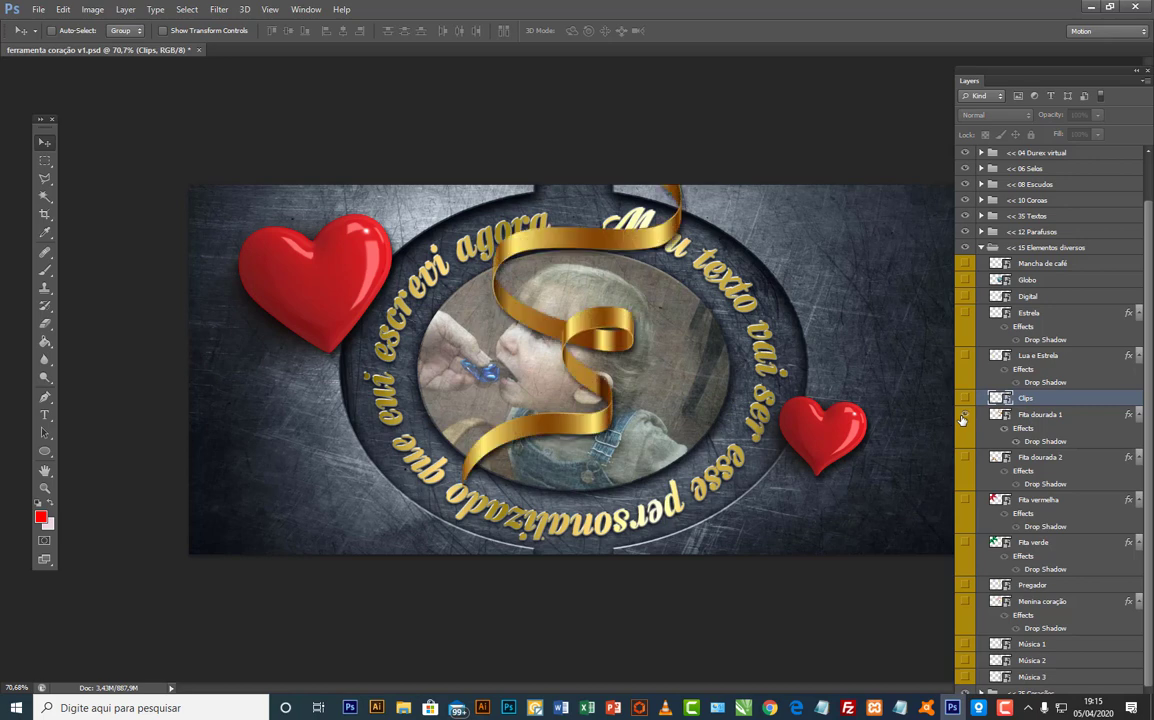
pyautogui.click(964, 414)
pyautogui.click(964, 456)
pyautogui.click(964, 456)
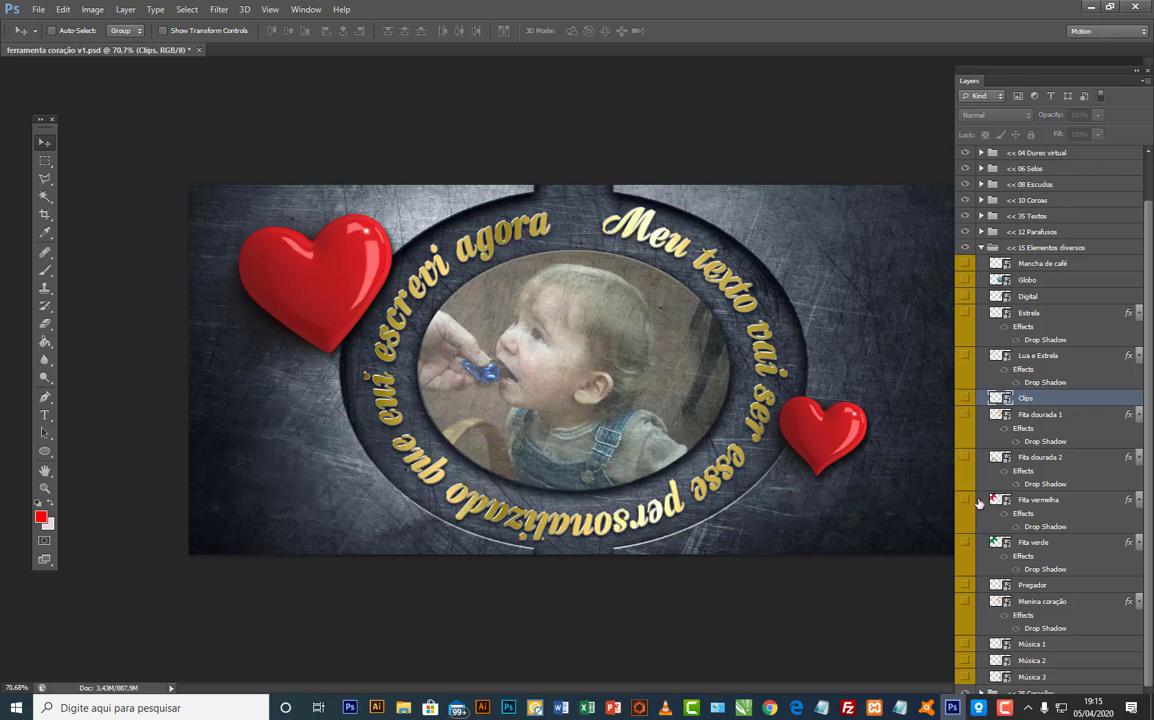
pyautogui.click(965, 500)
pyautogui.click(965, 503)
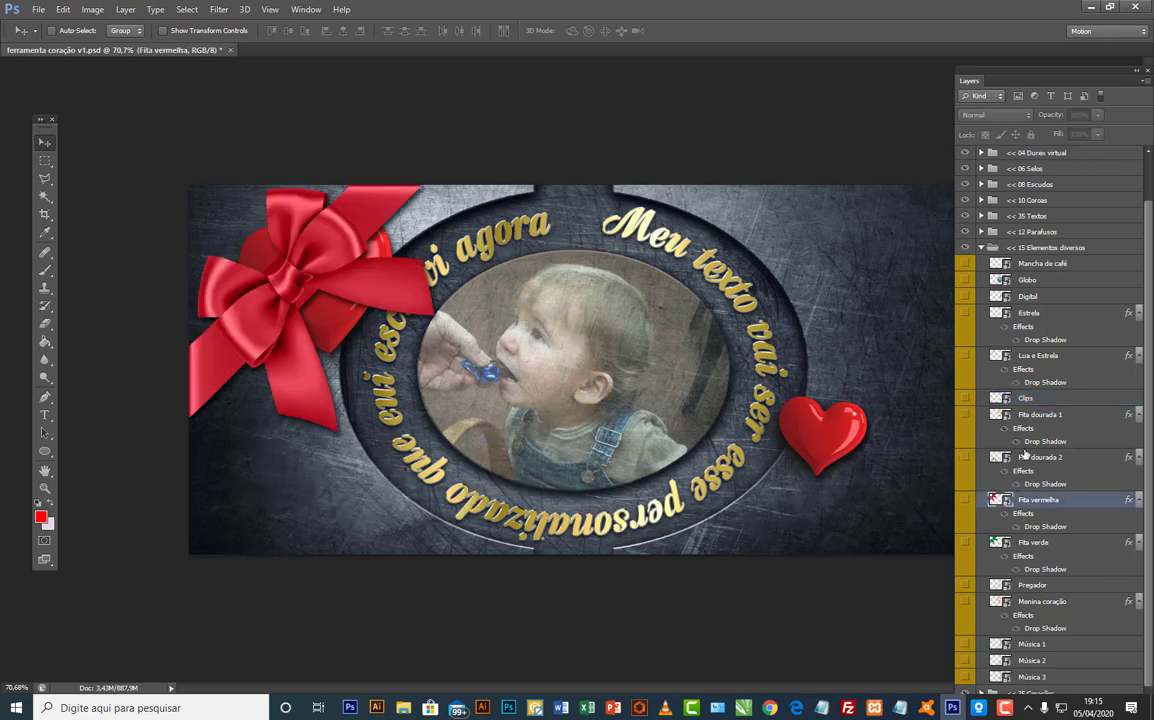
pyautogui.click(965, 503)
pyautogui.scroll(2, 1025, 448)
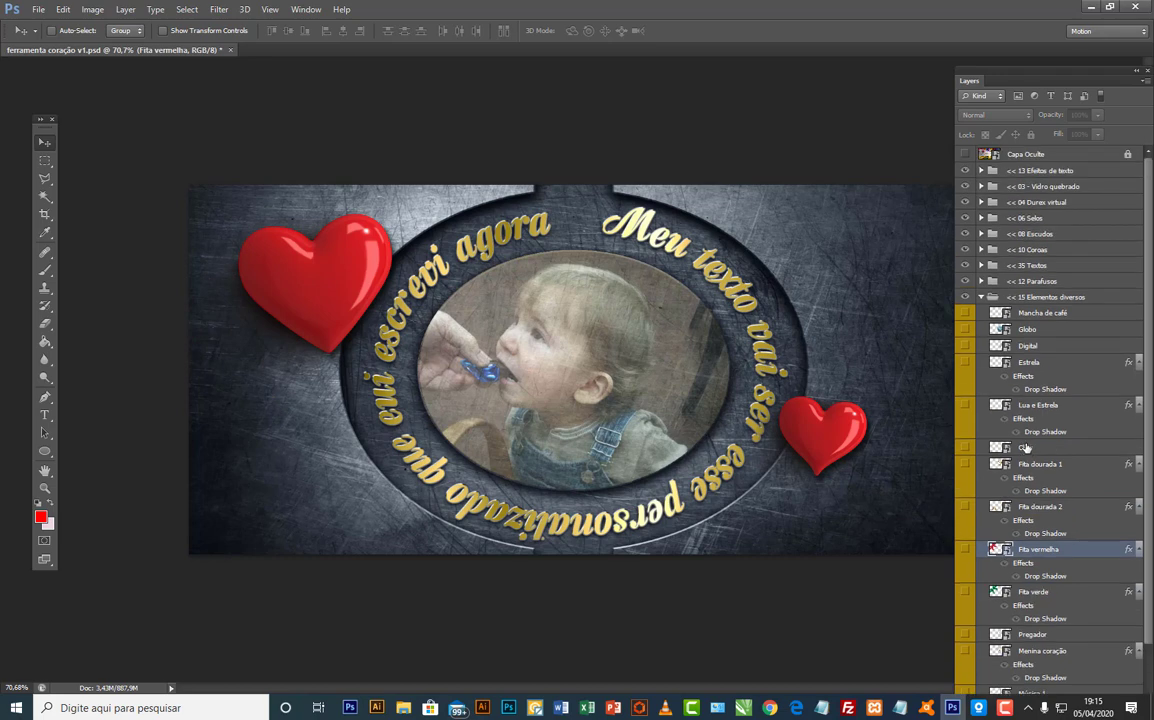
# Step: Collapse 15 Elementos diversos and preview Parafuso kit 1, kit 2 and kit 3 in 12 Parafusos one at a time
pyautogui.click(981, 297)
pyautogui.click(981, 283)
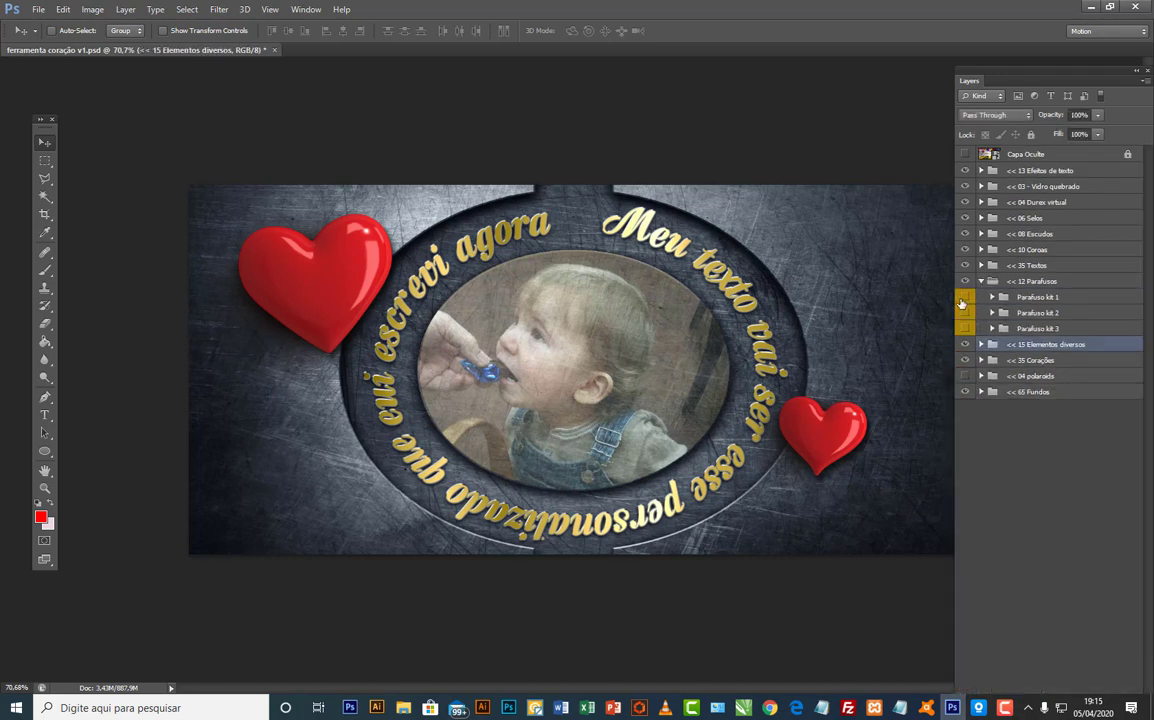
pyautogui.click(963, 297)
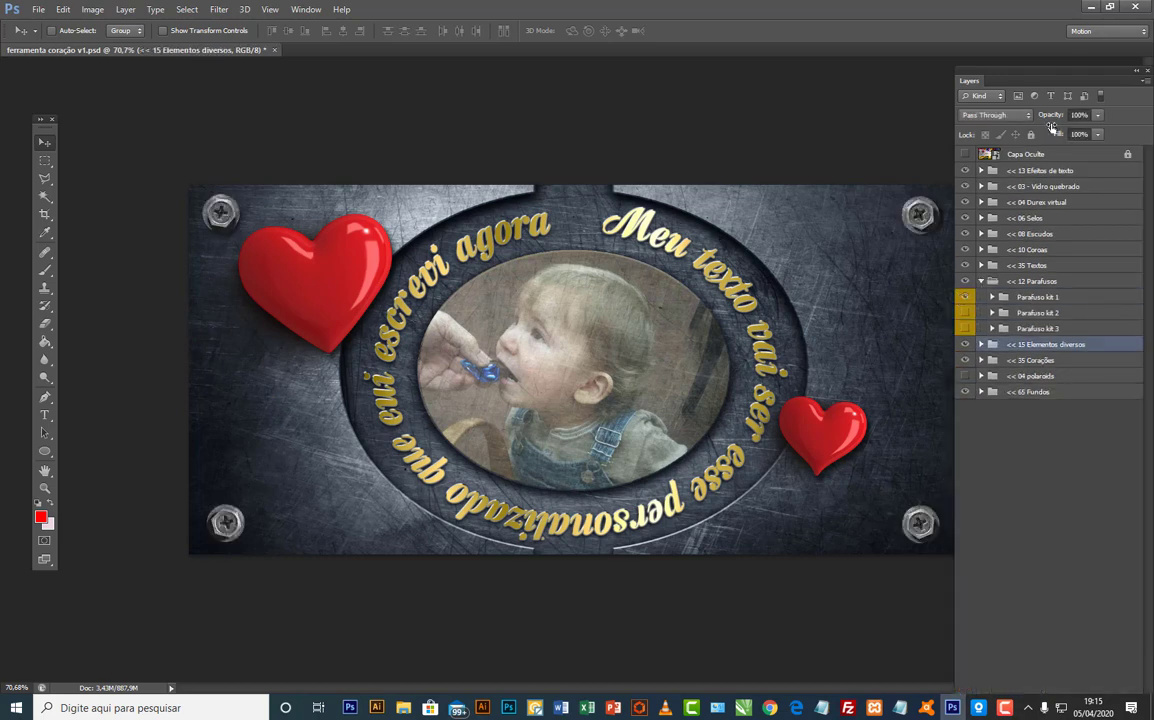
pyautogui.moveTo(1051, 76); pyautogui.dragTo(1069, 73)
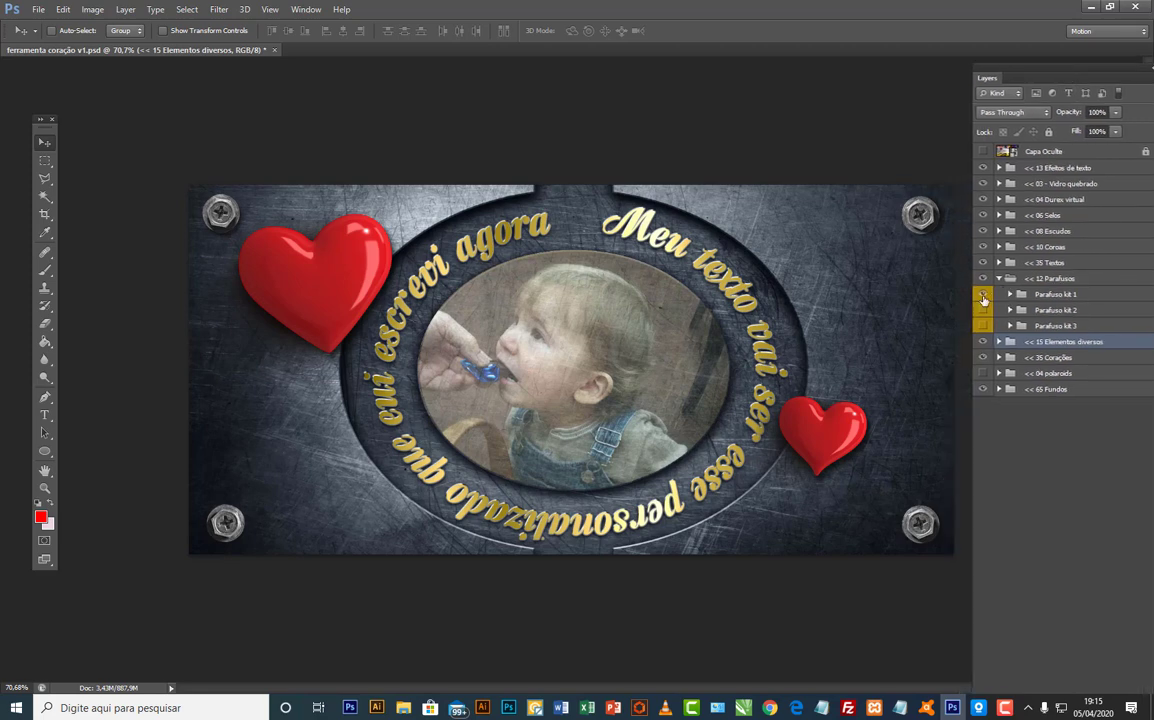
pyautogui.click(983, 294)
pyautogui.click(984, 311)
pyautogui.click(982, 311)
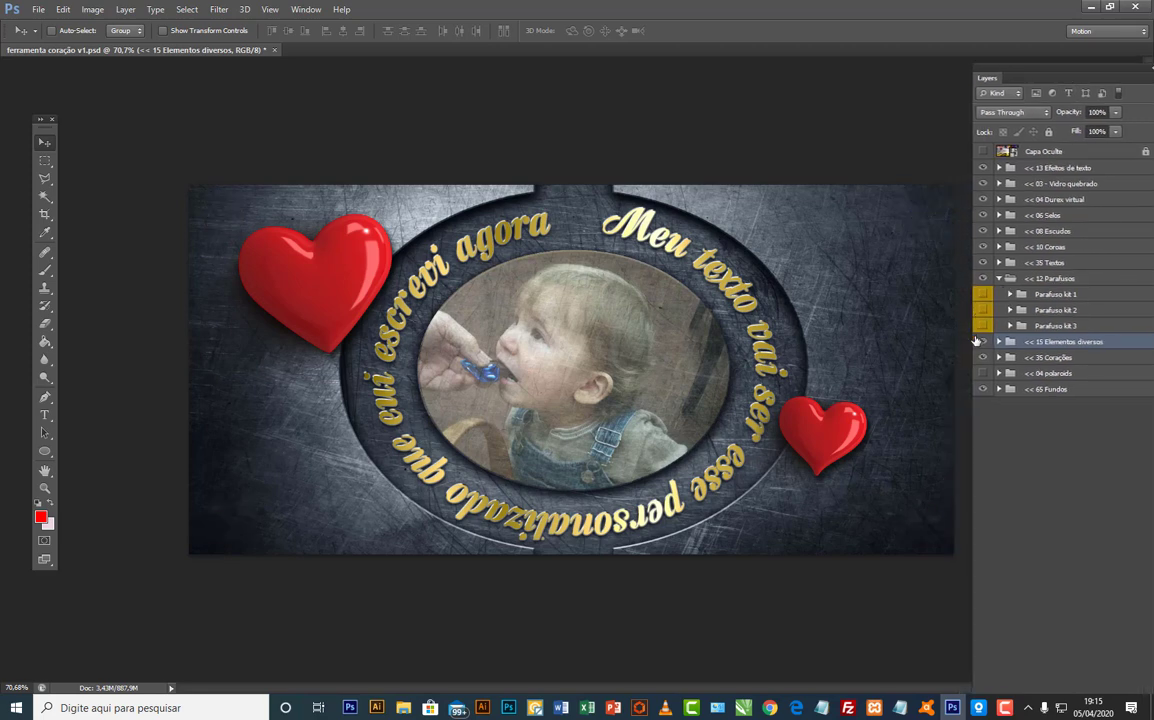
pyautogui.click(983, 326)
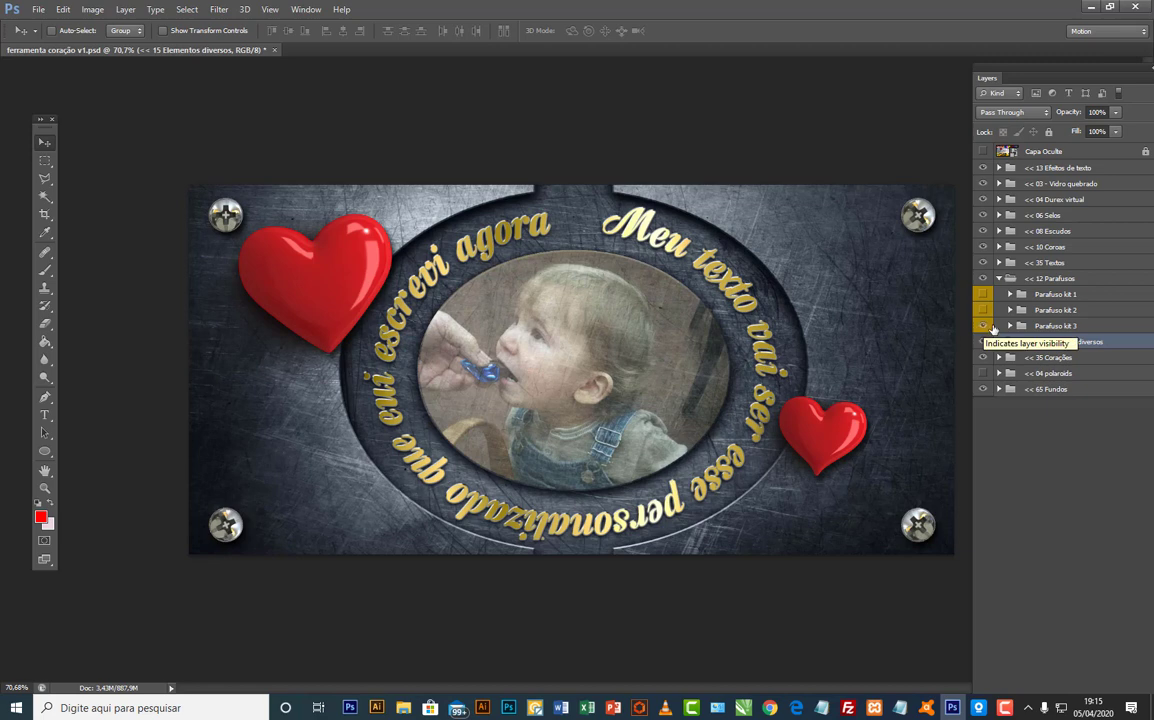
# Step: Move the upper-left screw of Parafuso kit 3 (layer parafuso 3a) slightly closer to the artwork's corner
pyautogui.click(1010, 326)
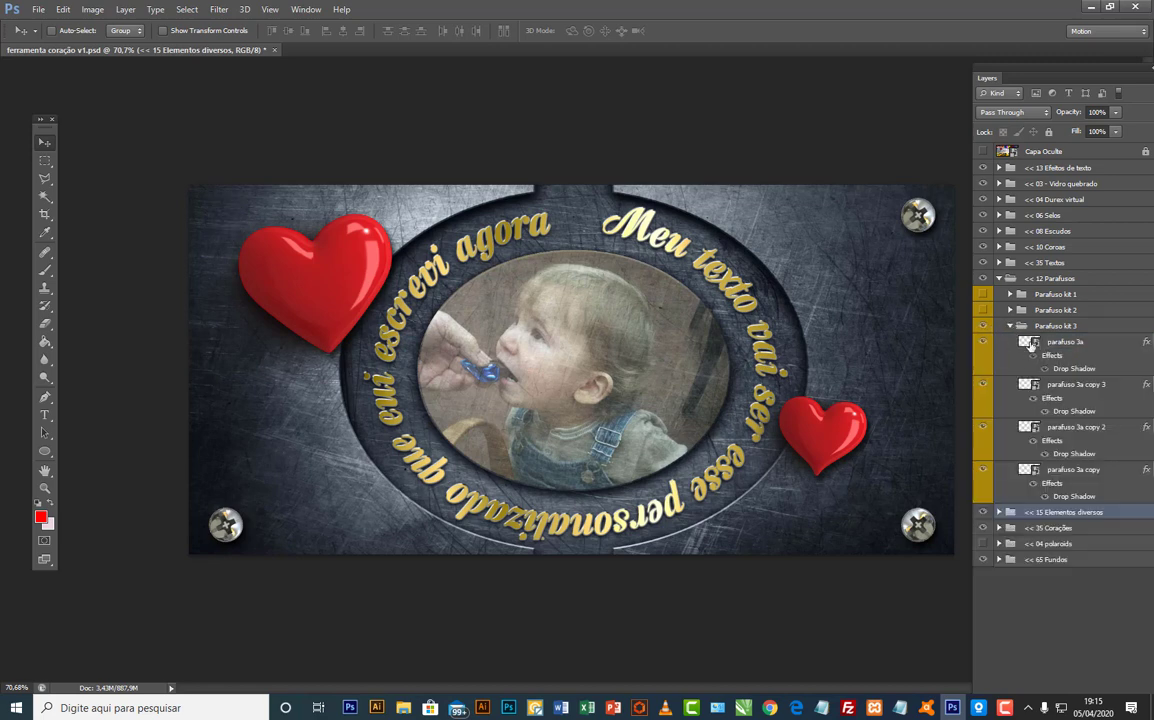
pyautogui.click(1000, 342)
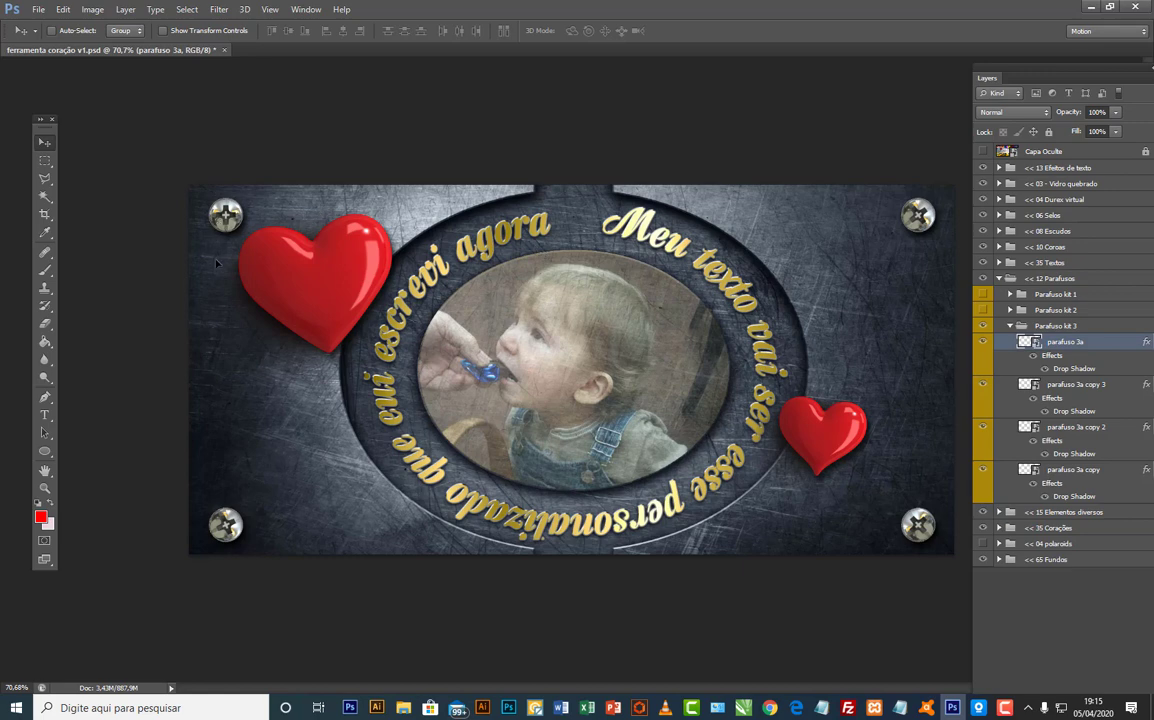
pyautogui.moveTo(226, 211)
pyautogui.mouseDown()
pyautogui.moveTo(221, 254)
pyautogui.moveTo(218, 208)
pyautogui.mouseUp()
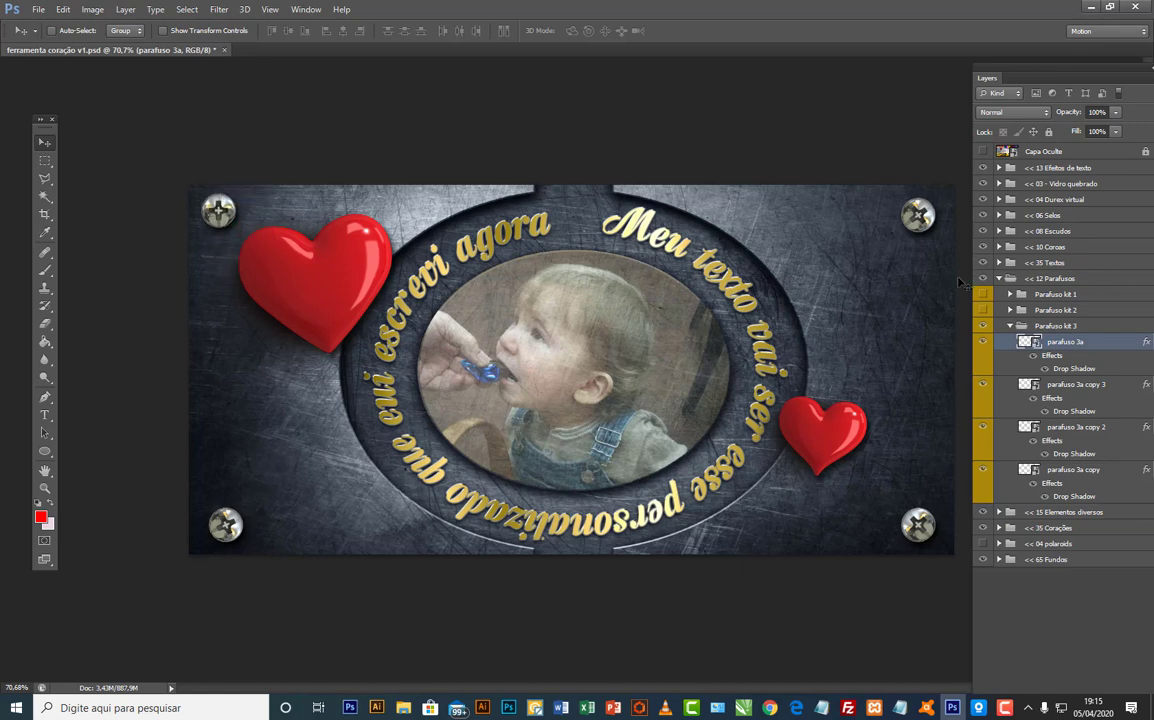
pyautogui.click(1013, 326)
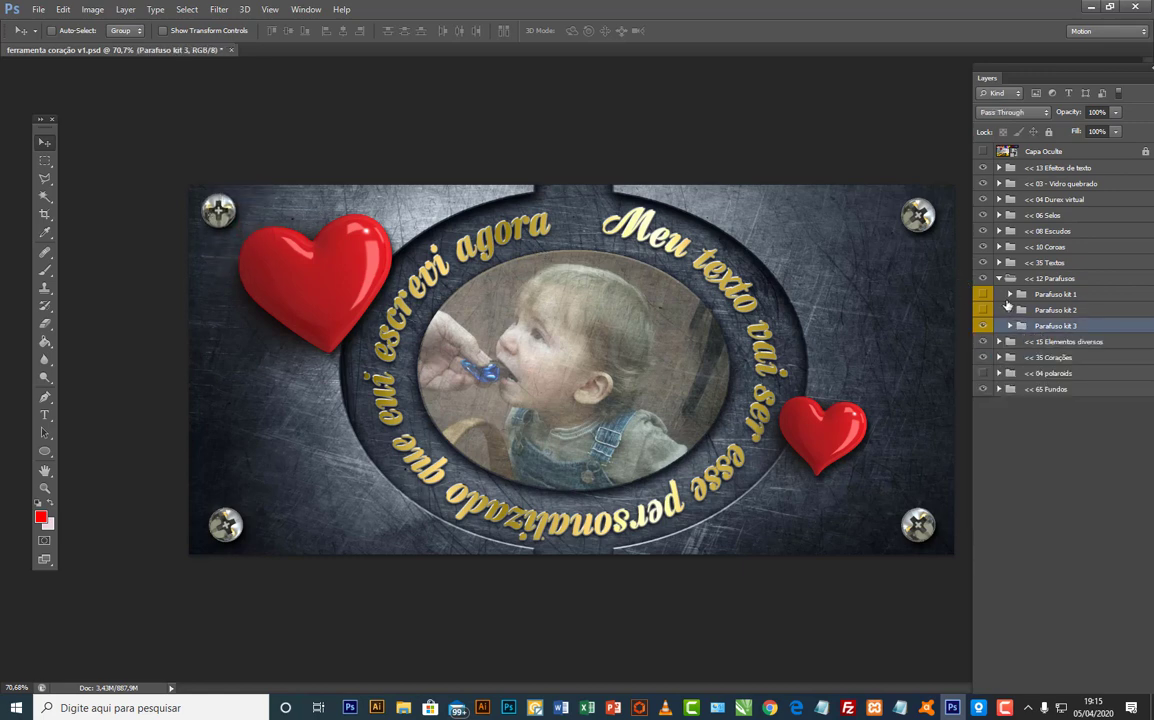
# Step: Replace the visible Parafuso kit 3 with Parafuso kit 1 and collapse the 12 Parafusos group
pyautogui.click(983, 326)
pyautogui.click(984, 294)
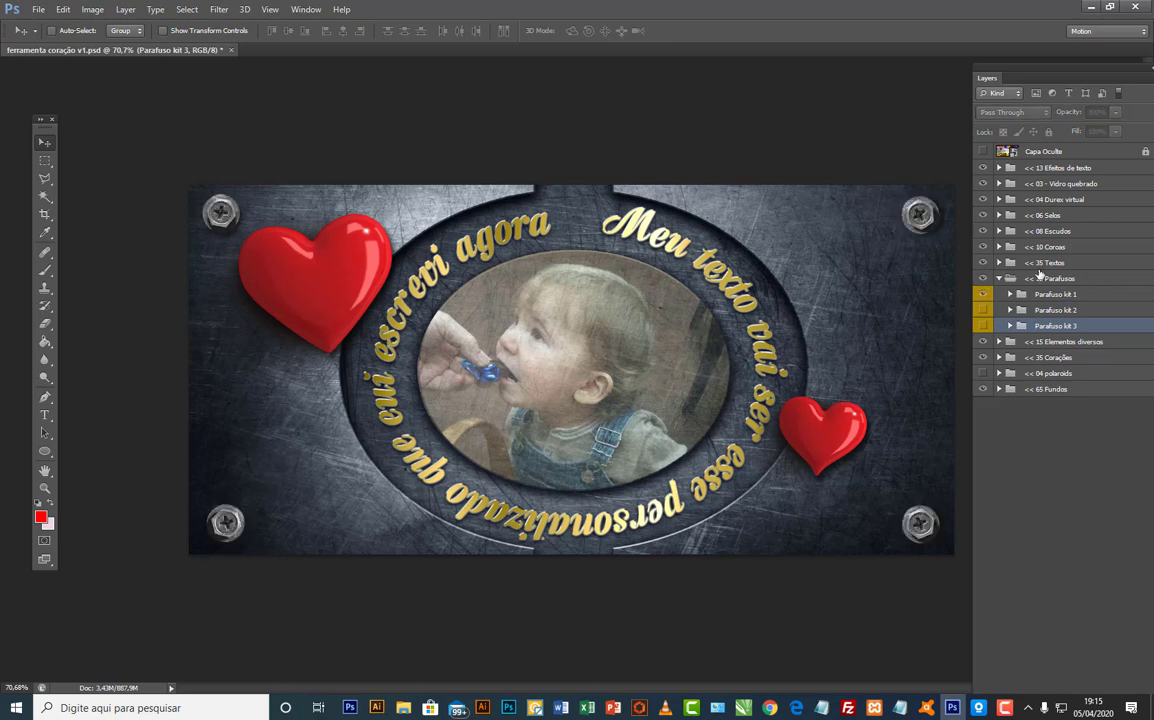
pyautogui.click(999, 278)
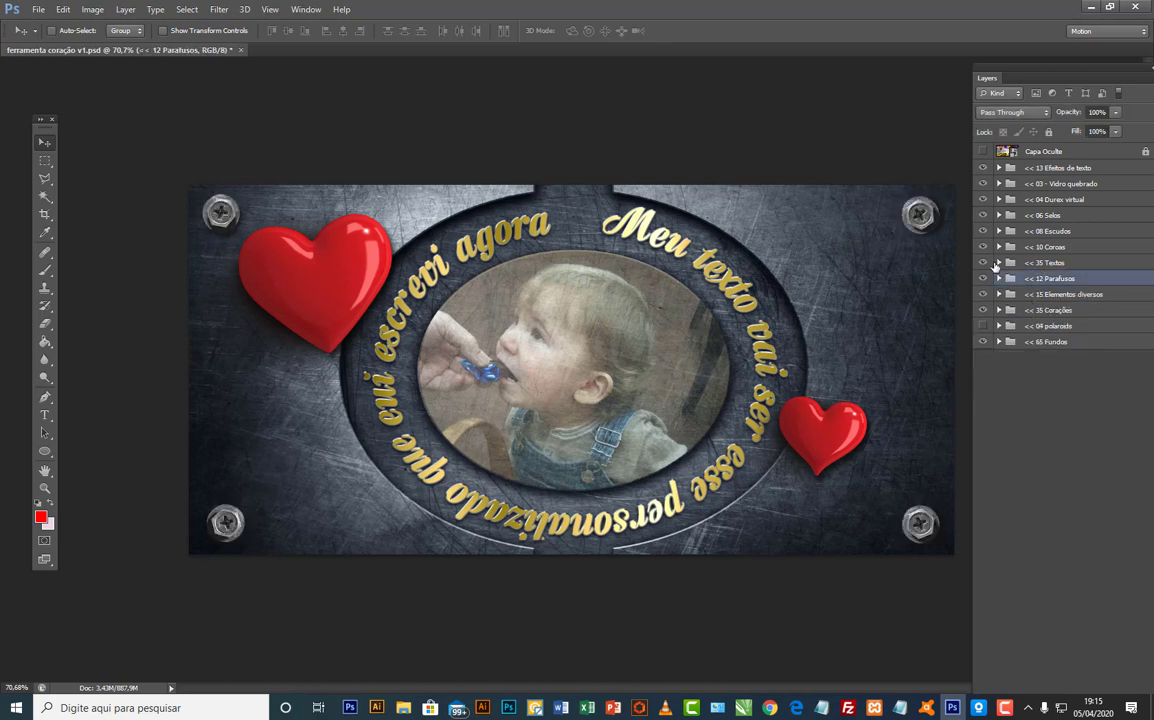
# Step: Preview the Texto 01 and Texto 02 styles in the 35 Textos group one at a time
pyautogui.click(998, 263)
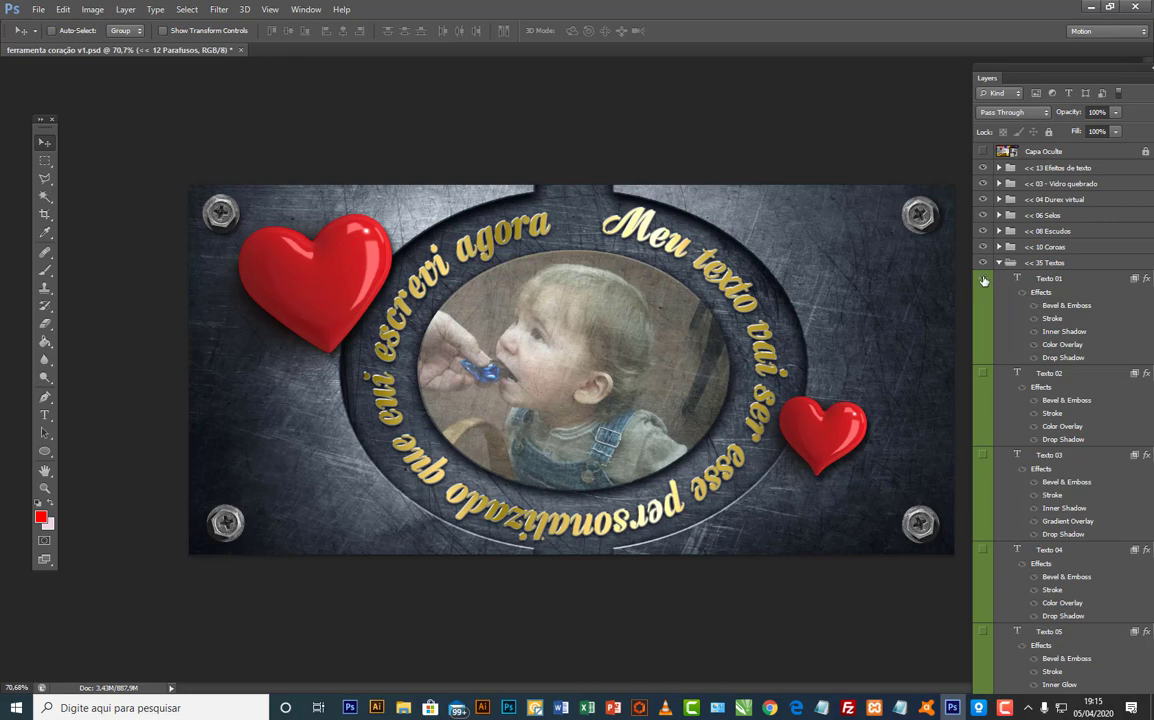
pyautogui.click(984, 279)
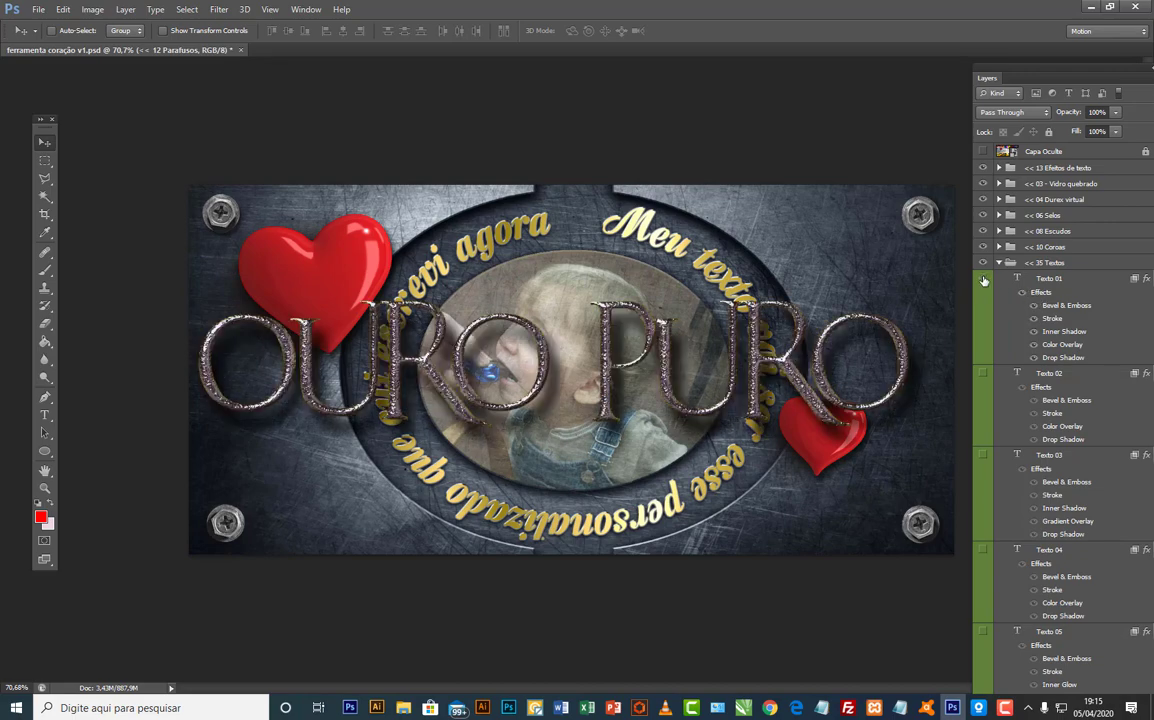
pyautogui.click(984, 279)
pyautogui.click(983, 374)
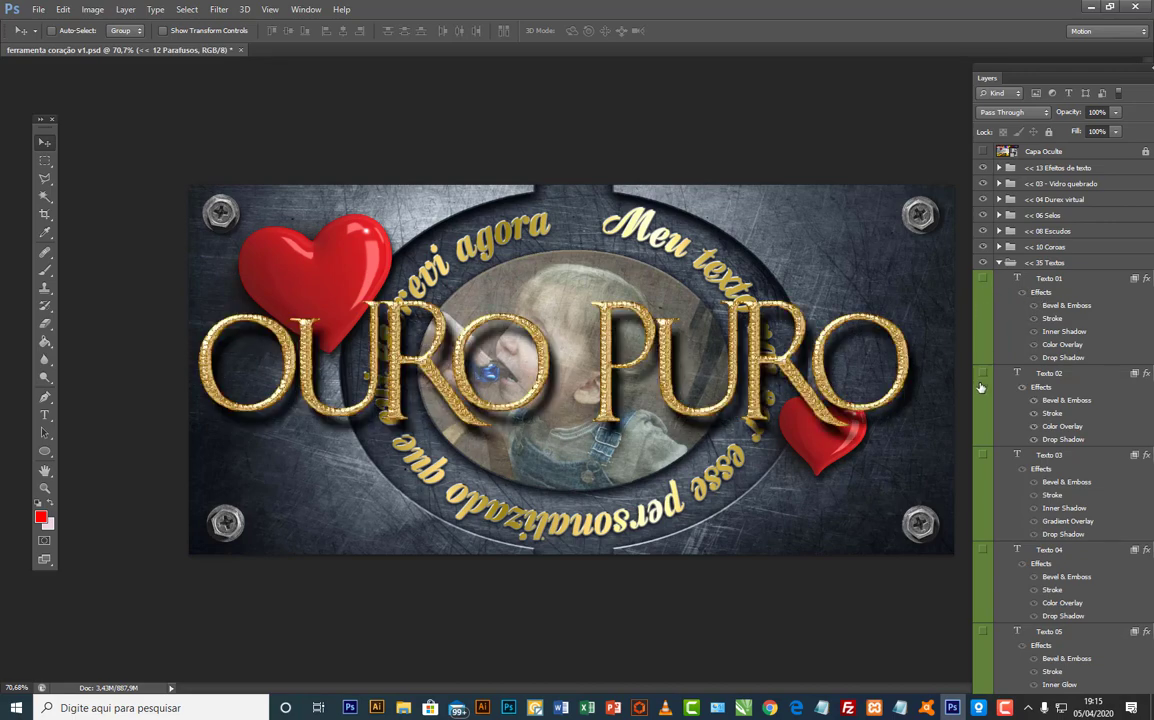
pyautogui.click(983, 374)
# Step: Show Texto 03, replace its wording with the person's first name, and move the text down towards the artwork's lower-left area
pyautogui.click(984, 455)
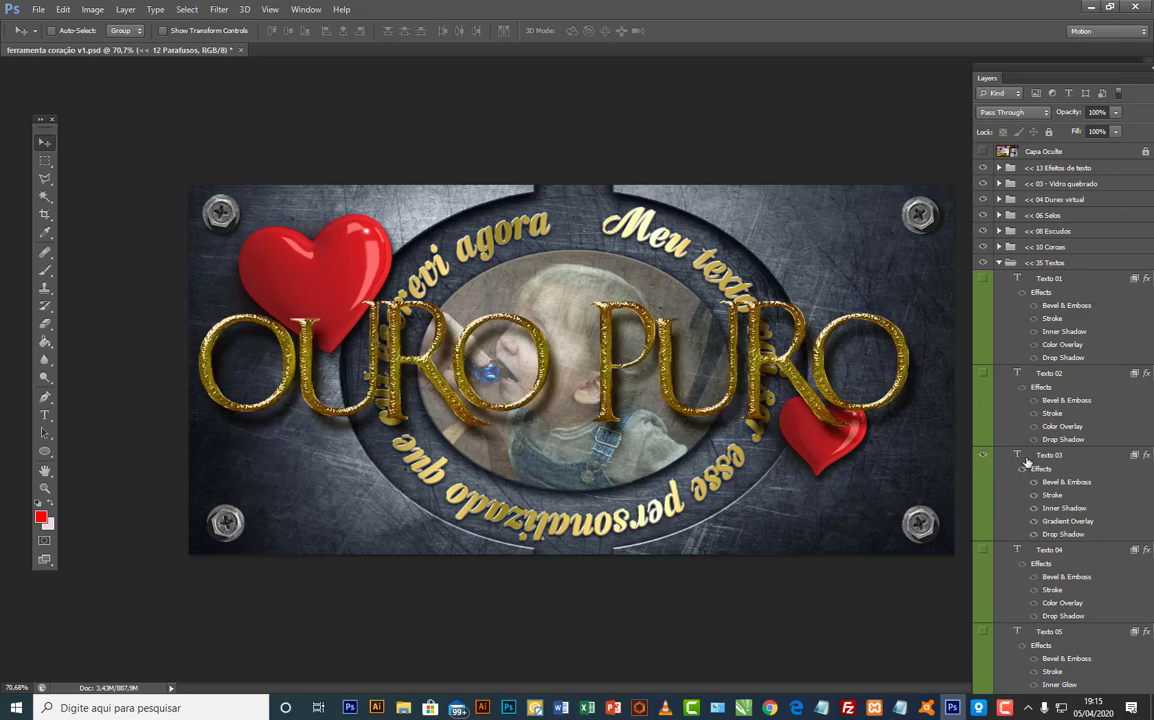
pyautogui.doubleClick(1018, 456)
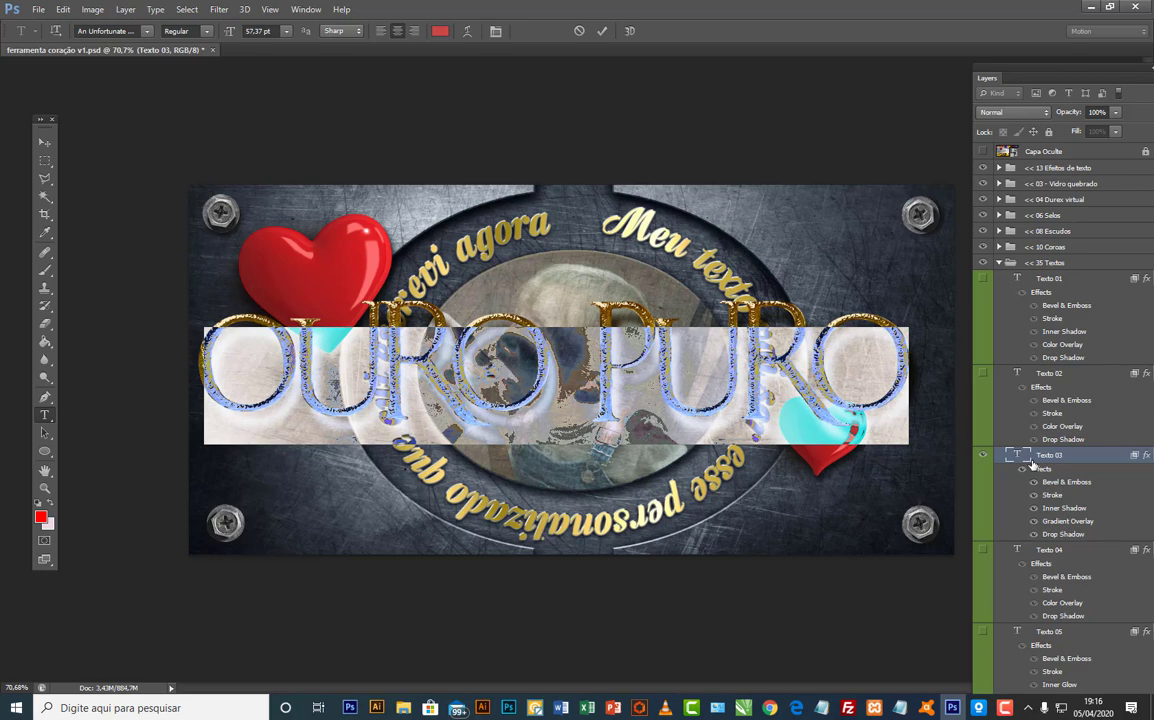
pyautogui.write('TIAGO')
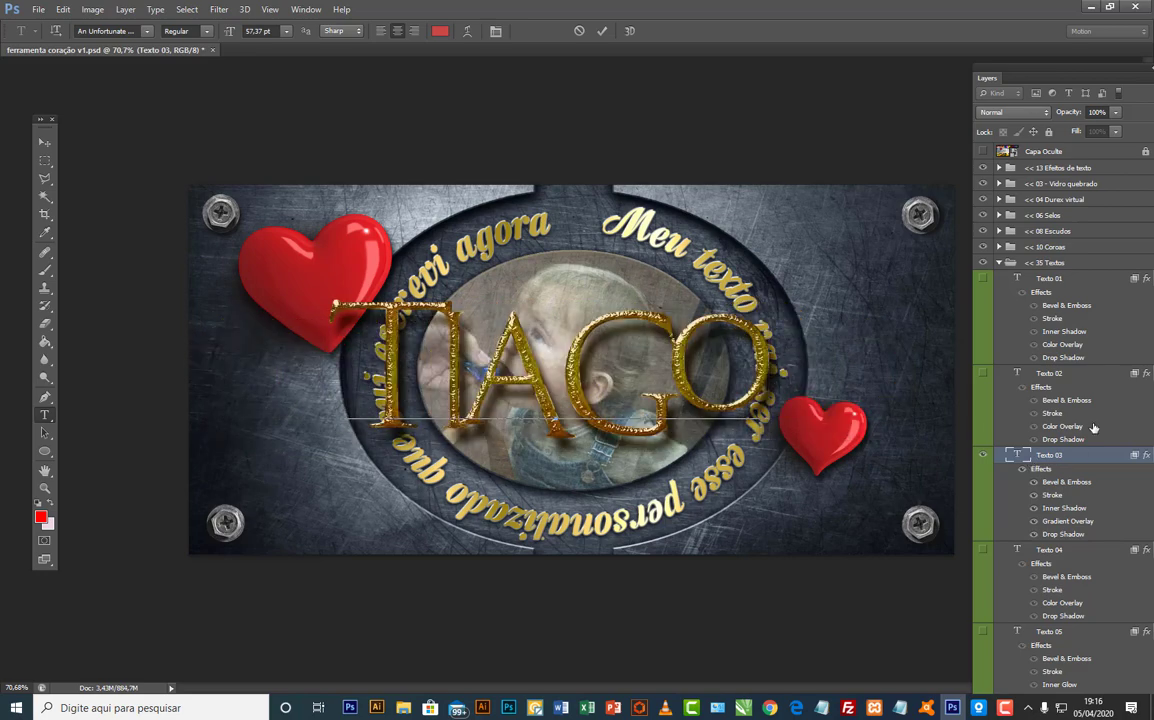
pyautogui.click(44, 142)
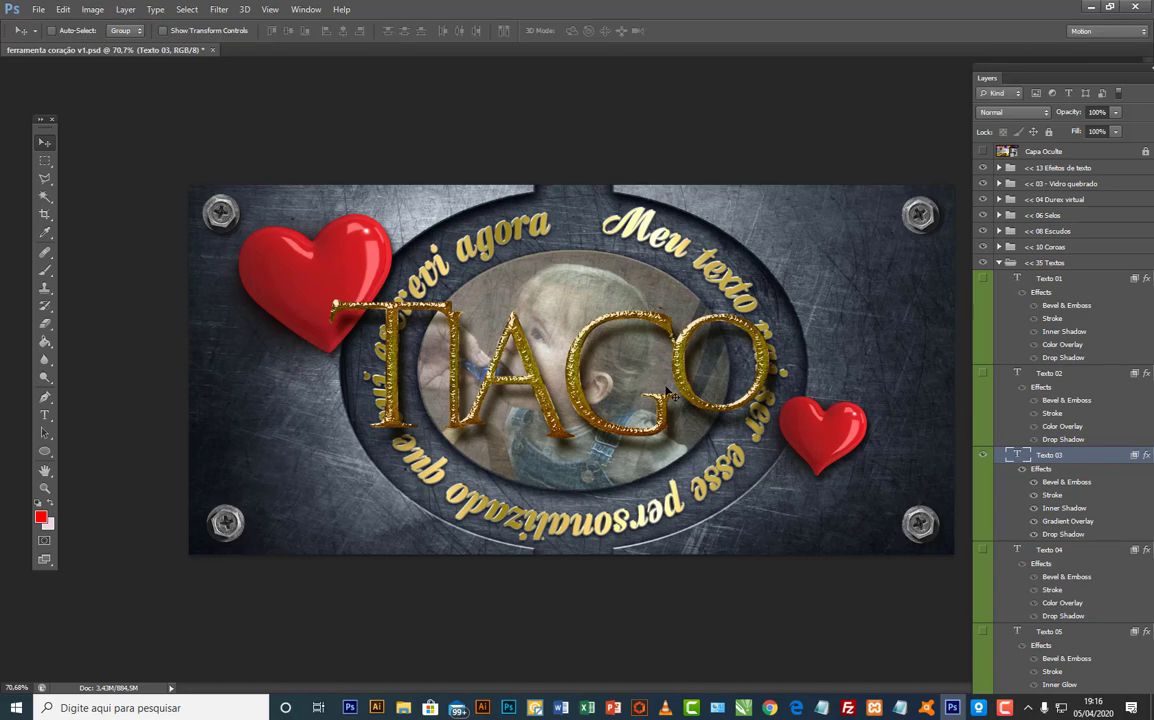
pyautogui.moveTo(635, 419); pyautogui.dragTo(533, 475)
# Step: Set the Texto 03 font size to 33 pt and move the name beside the oval frame, above the small heart
pyautogui.doubleClick(1013, 457)
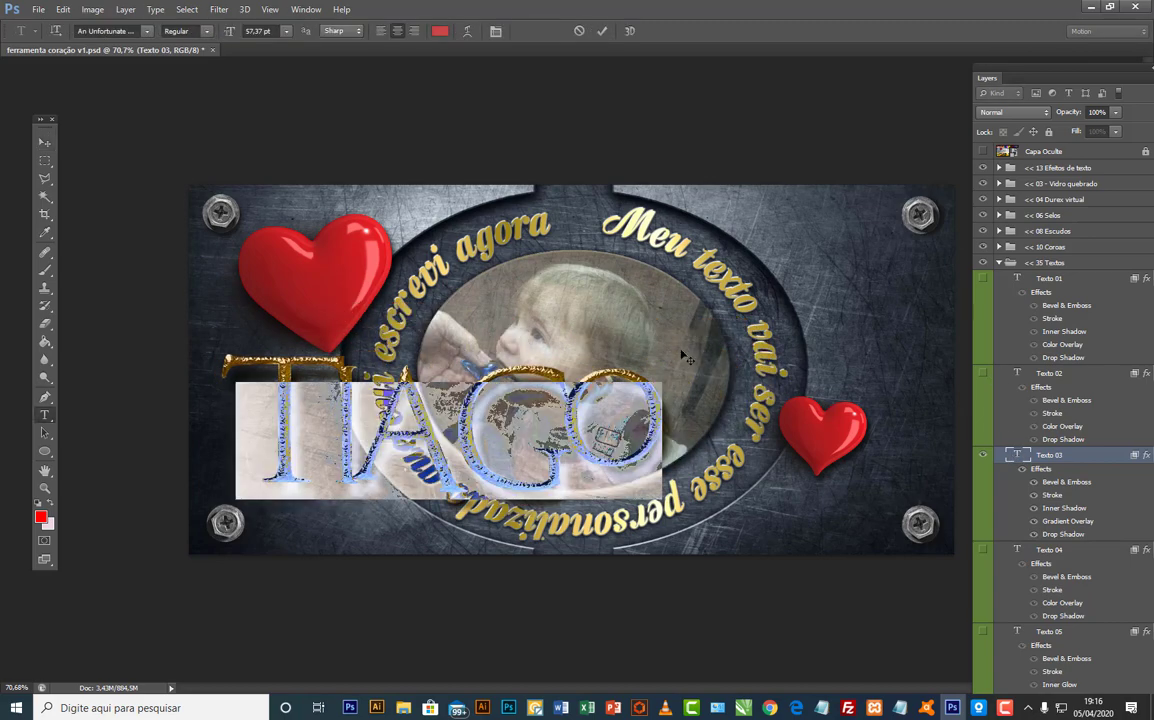
pyautogui.click(274, 31)
pyautogui.write('33')
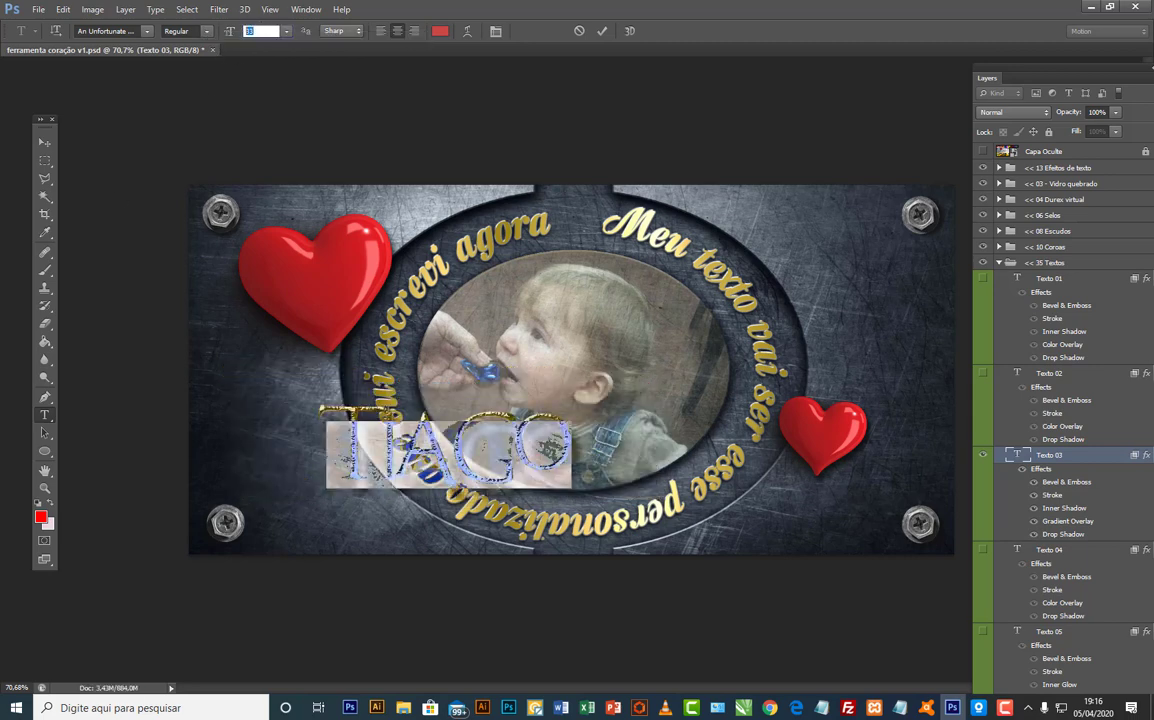
pyautogui.click(44, 142)
pyautogui.moveTo(480, 410); pyautogui.dragTo(935, 296)
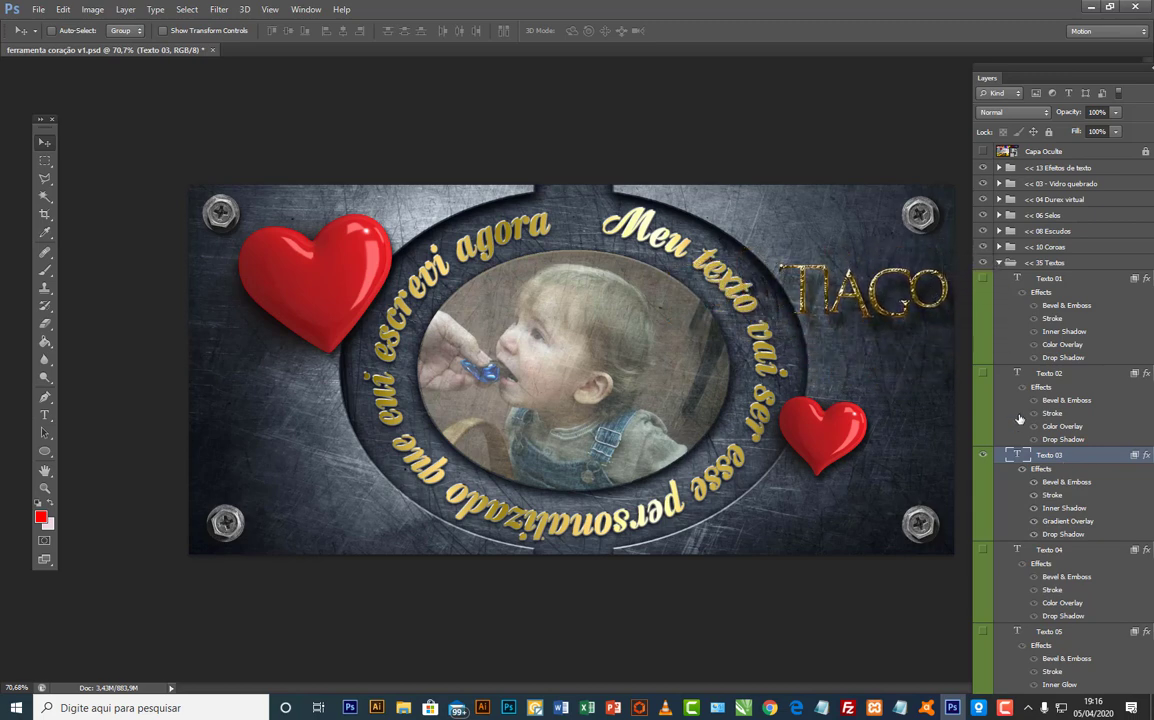
pyautogui.click(999, 263)
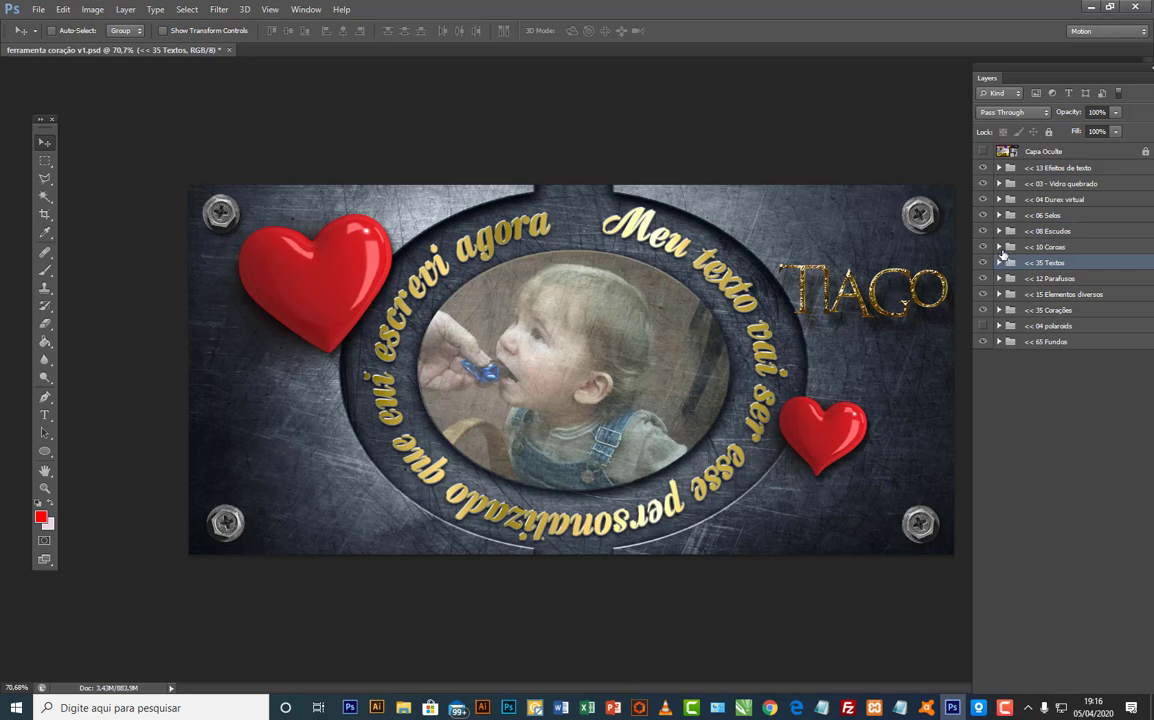
# Step: Preview the crowns Coroa 01 to Coroa 04 in the 10 Coroas group one at a time
pyautogui.click(999, 247)
pyautogui.click(984, 265)
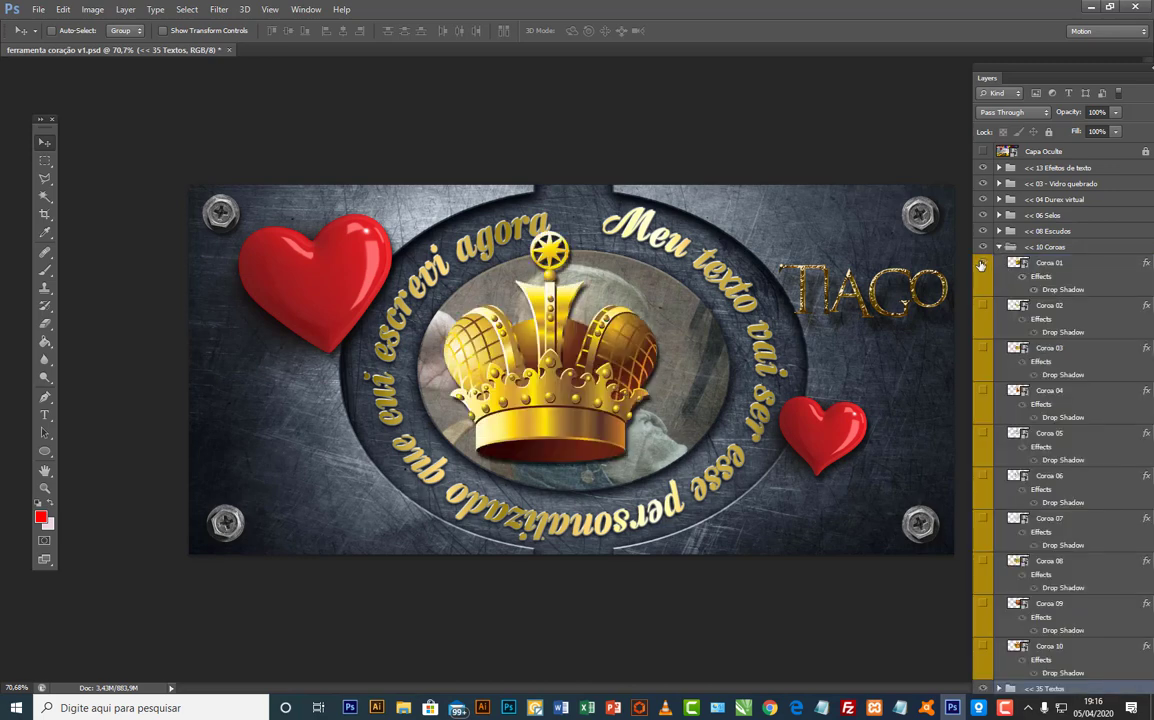
pyautogui.click(984, 265)
pyautogui.click(984, 307)
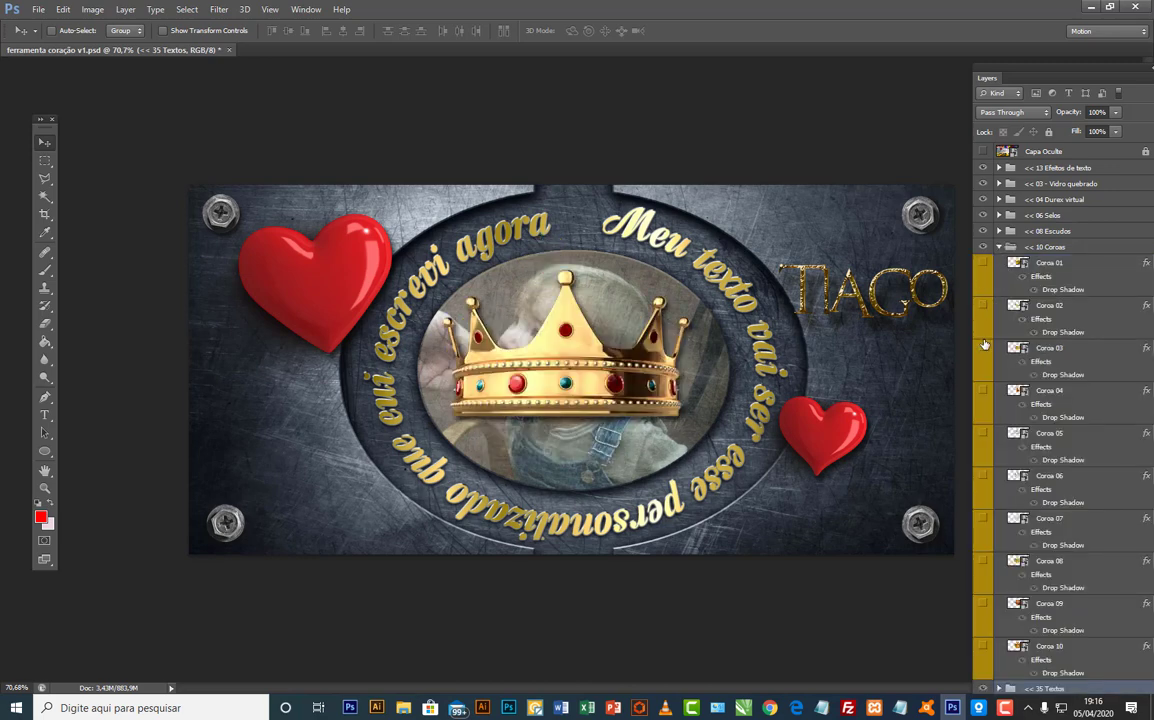
pyautogui.click(984, 307)
pyautogui.click(984, 350)
pyautogui.click(984, 350)
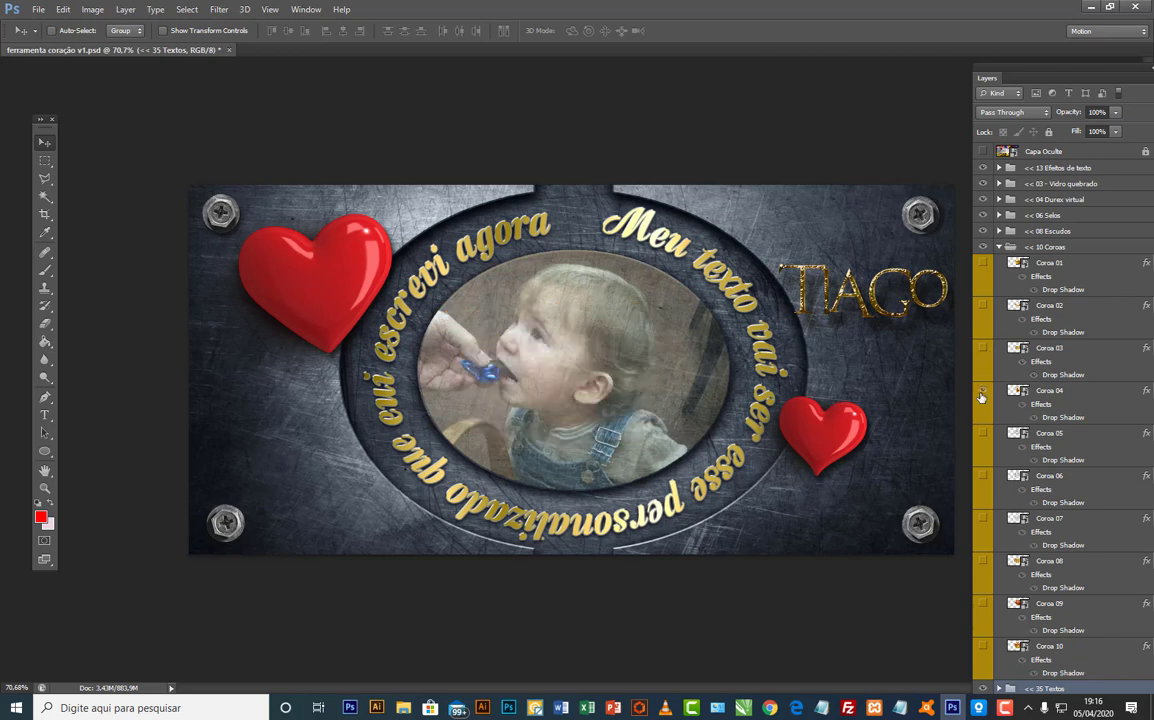
pyautogui.click(982, 392)
pyautogui.click(982, 392)
# Step: Preview the crowns Coroa 05, Coroa 06, Coroa 07 and Coroa 09 one at a time
pyautogui.click(984, 435)
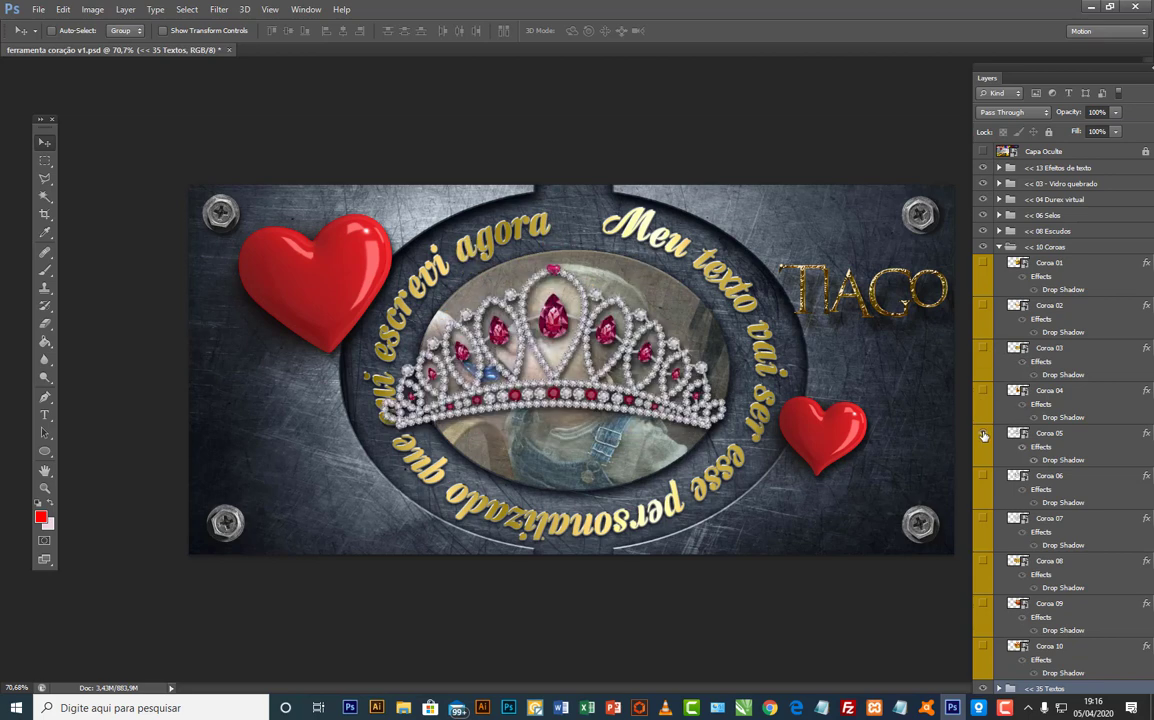
pyautogui.click(984, 435)
pyautogui.click(984, 478)
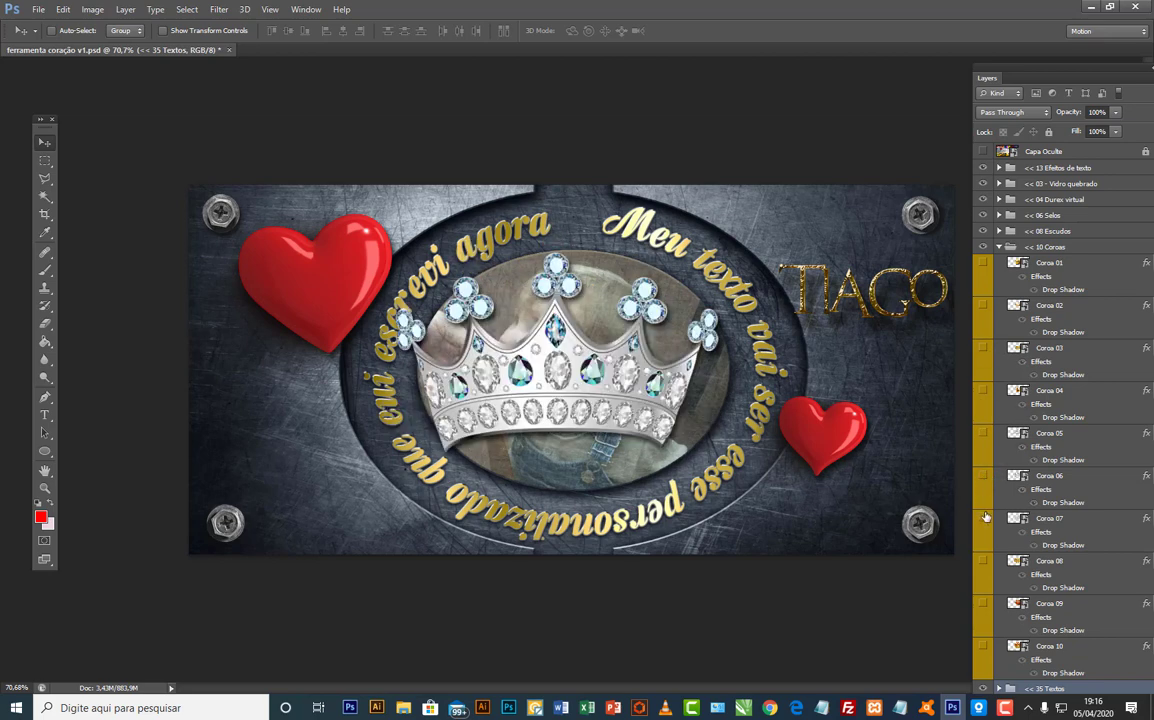
pyautogui.click(984, 478)
pyautogui.click(984, 520)
pyautogui.click(984, 520)
pyautogui.scroll(-2, 1033, 478)
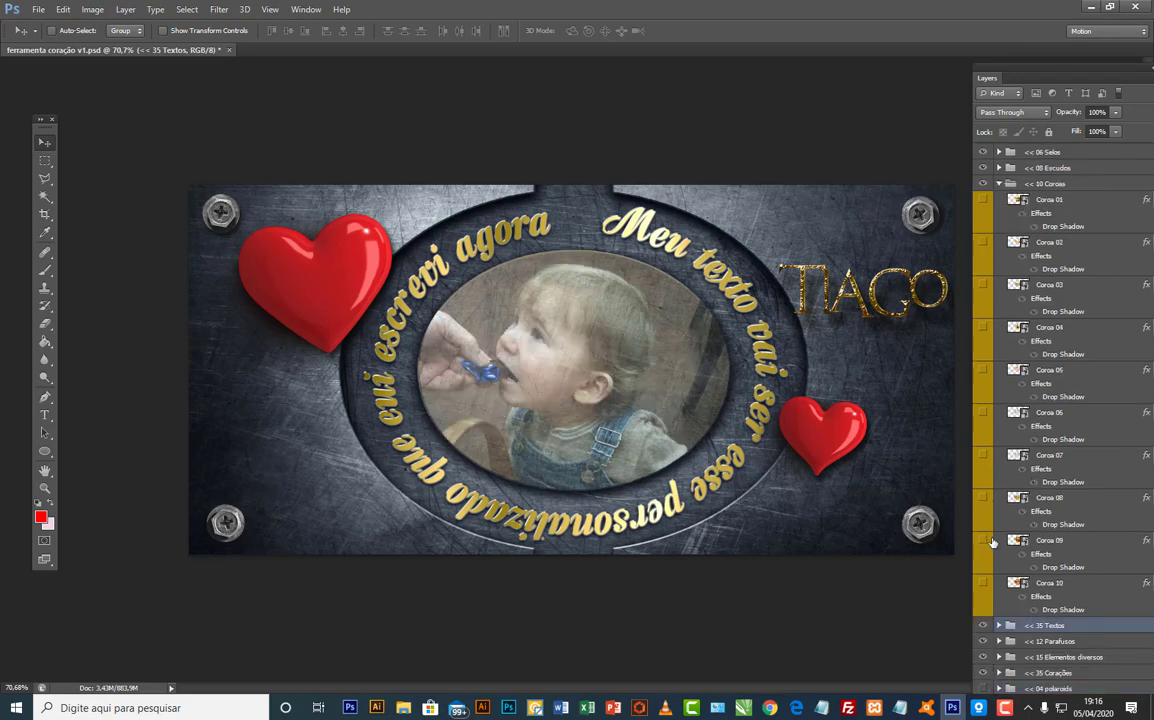
pyautogui.click(984, 540)
pyautogui.click(984, 540)
# Step: Try to fit Coroa 10 on the child's head, scaled to about 18% and rotated about 13°, then cancel and hide it
pyautogui.click(984, 583)
pyautogui.click(1060, 583)
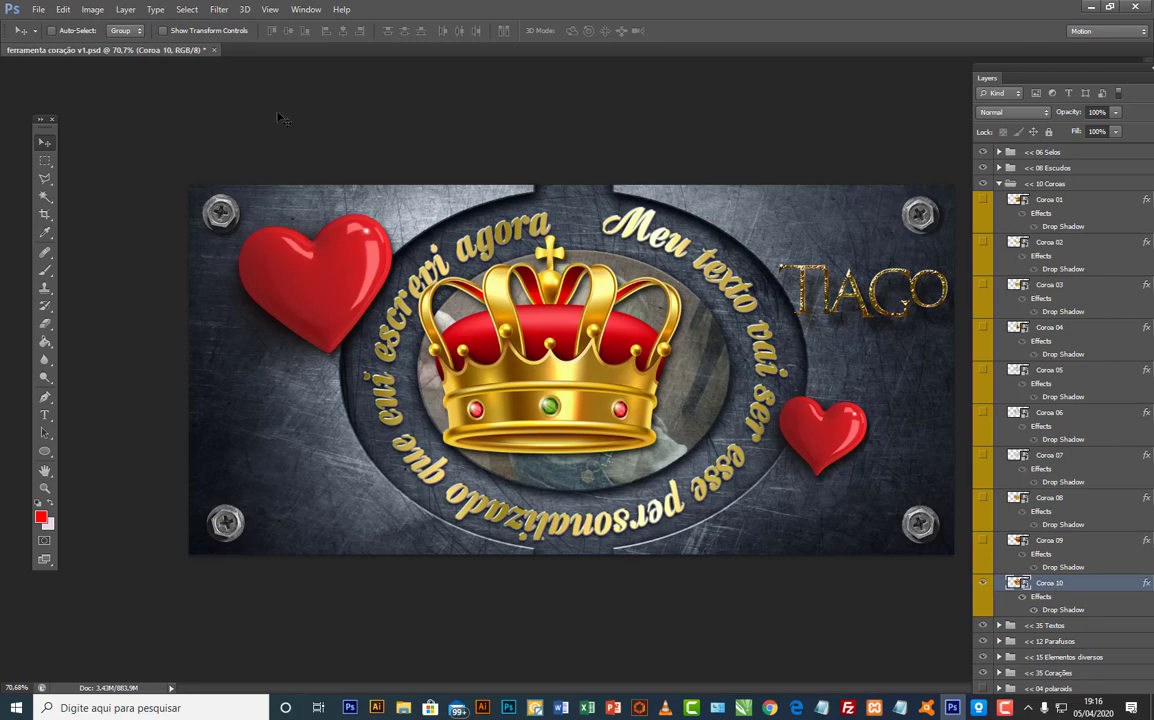
pyautogui.click(63, 9)
pyautogui.click(150, 260)
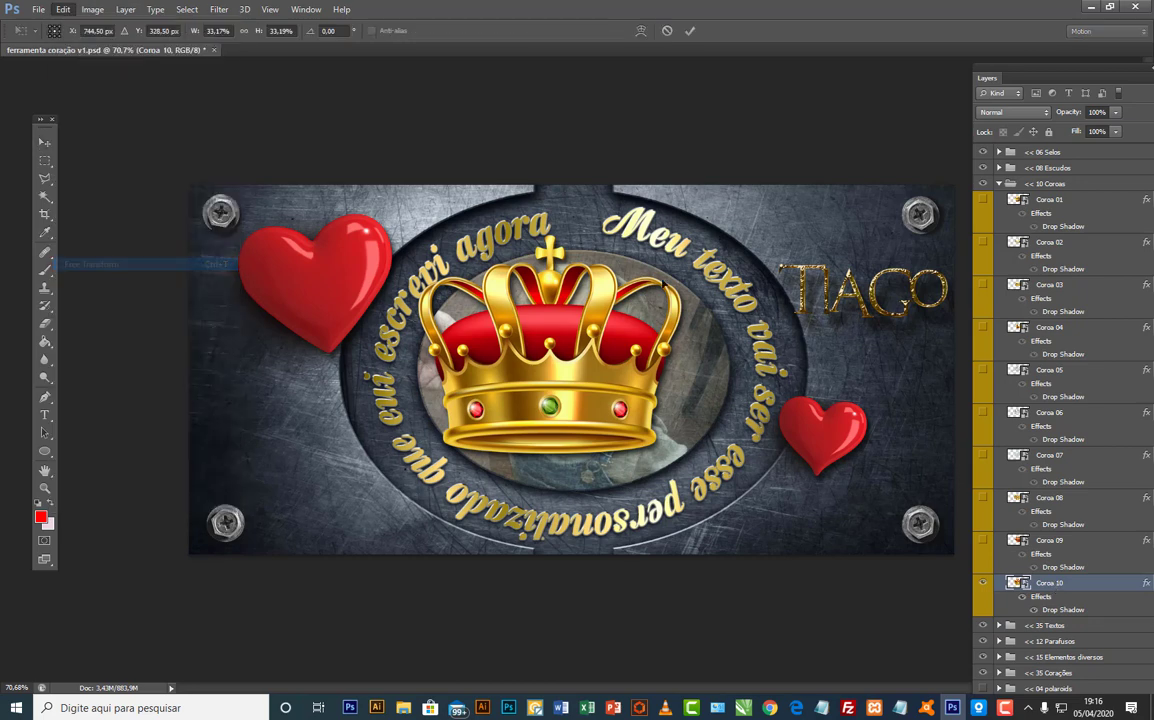
pyautogui.moveTo(685, 237); pyautogui.dragTo(592, 243)
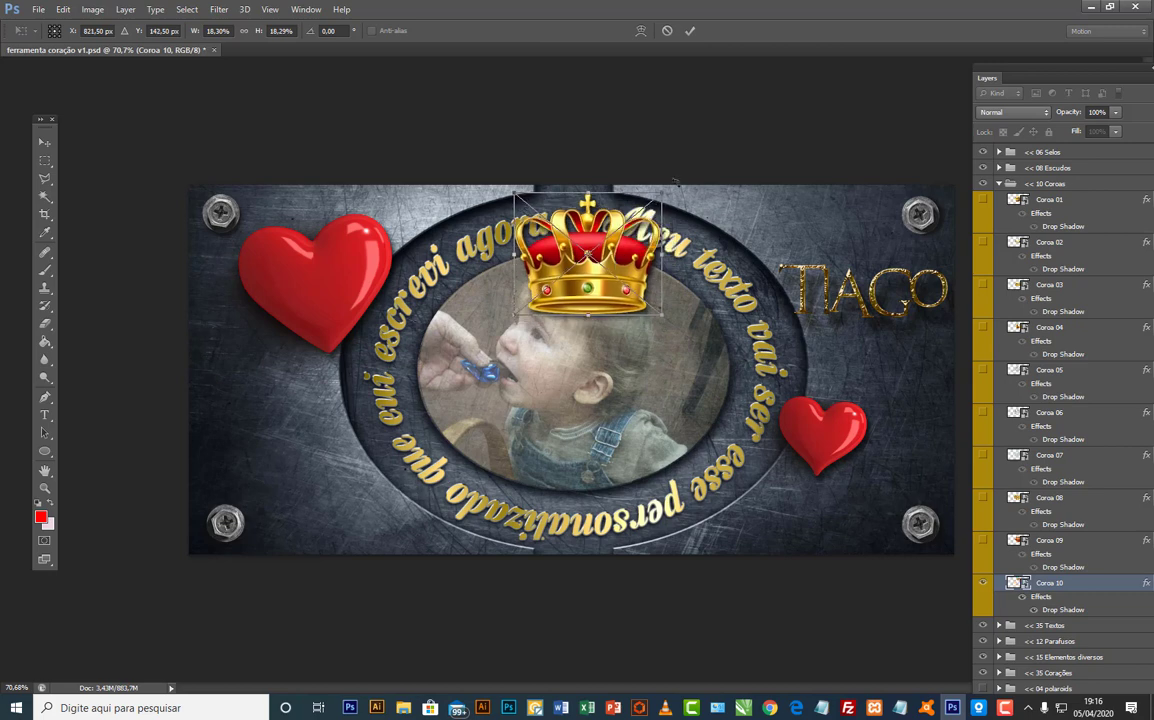
pyautogui.moveTo(676, 181); pyautogui.dragTo(695, 198)
pyautogui.moveTo(600, 245)
pyautogui.mouseDown()
pyautogui.moveTo(615, 230)
pyautogui.moveTo(611, 239)
pyautogui.mouseUp()
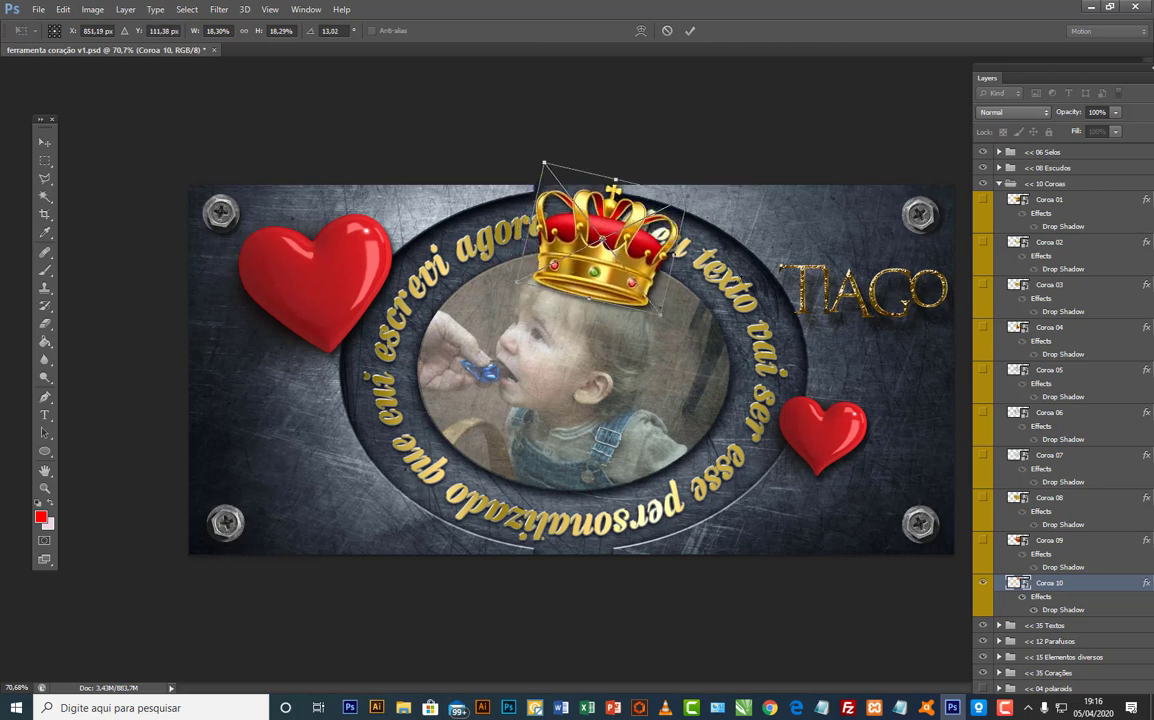
pyautogui.press('Escape')
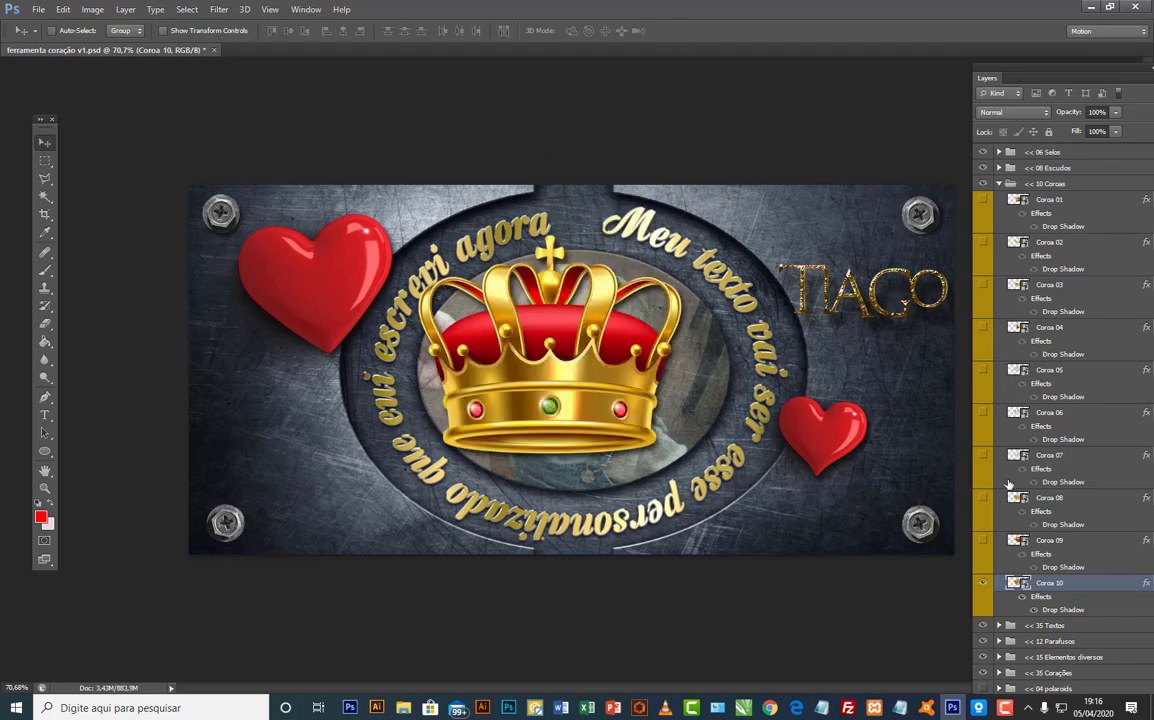
pyautogui.click(984, 583)
# Step: Close the 10 Coroas group and display escudo 1 from the 08 Escudos group
pyautogui.scroll(2, 1000, 400)
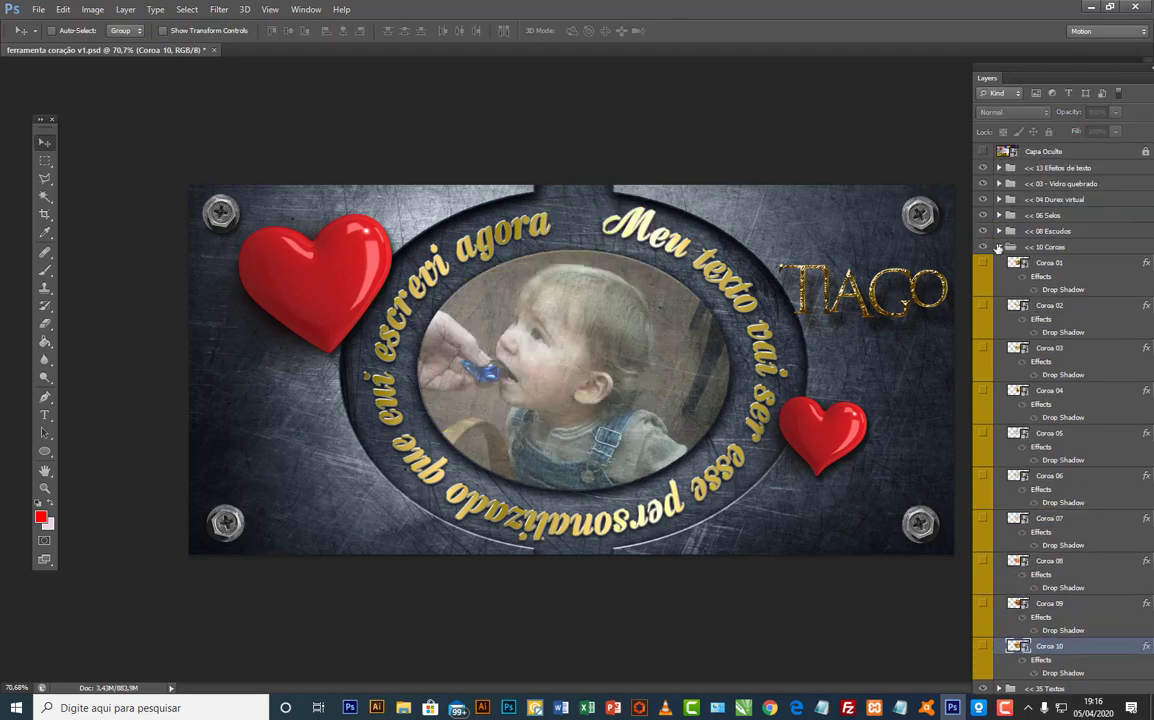
pyautogui.click(998, 245)
pyautogui.click(998, 231)
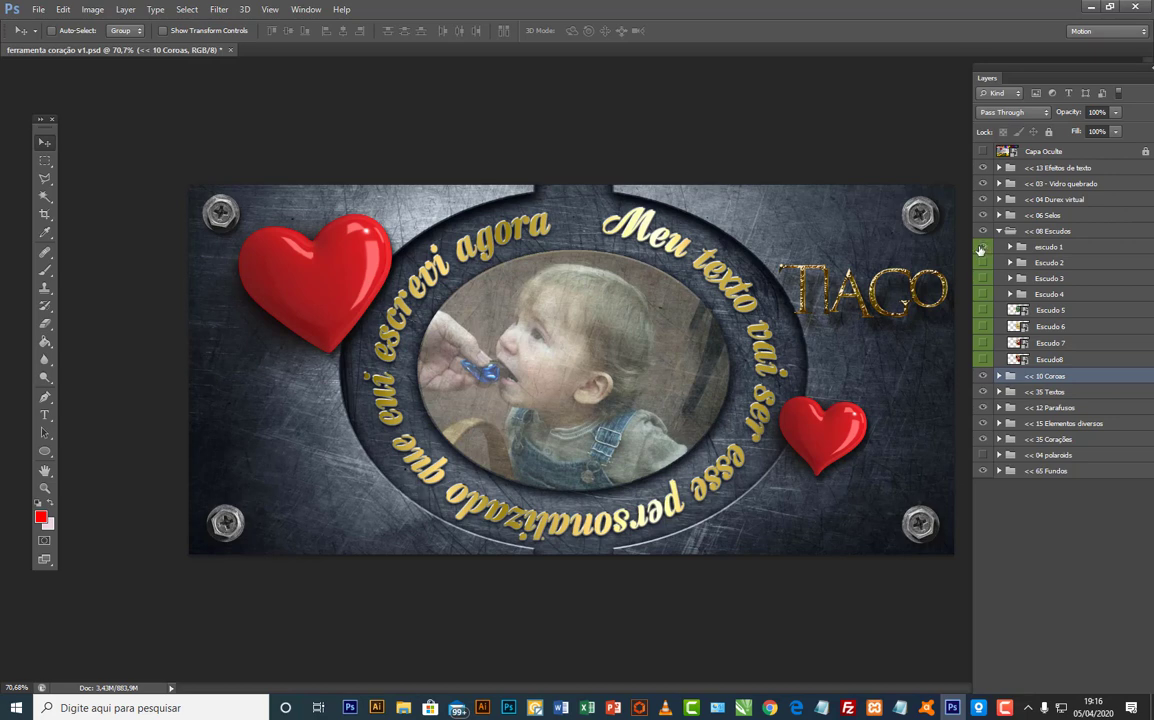
pyautogui.click(981, 248)
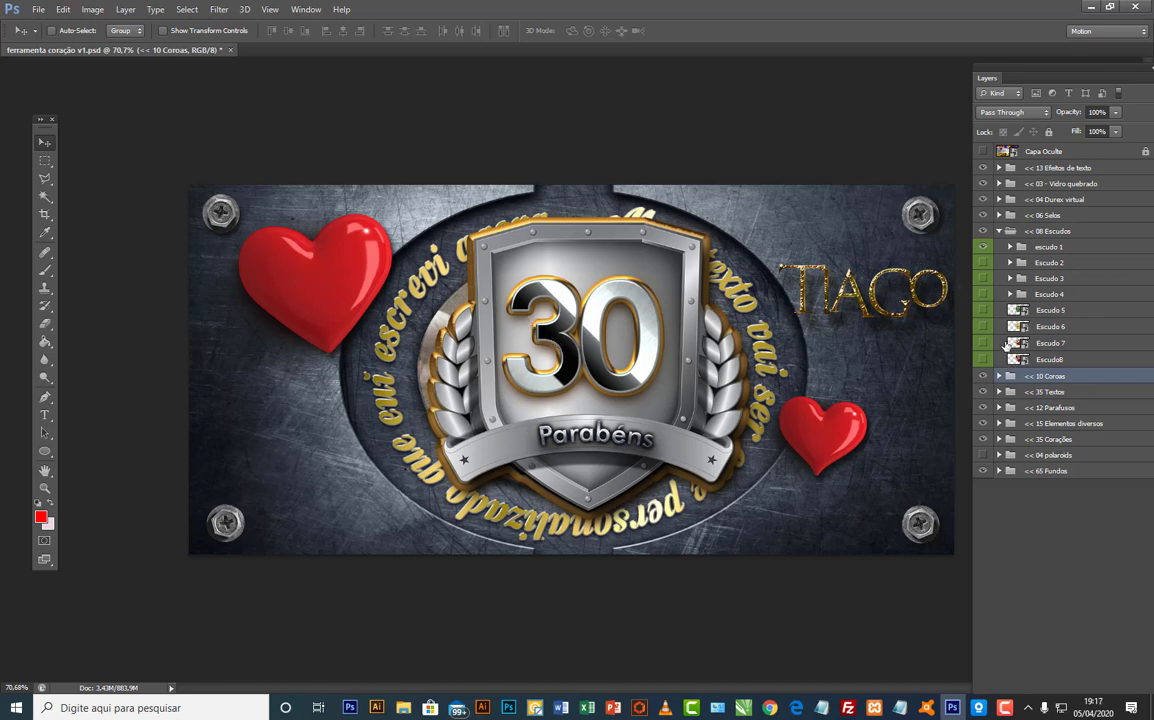
pyautogui.click(998, 376)
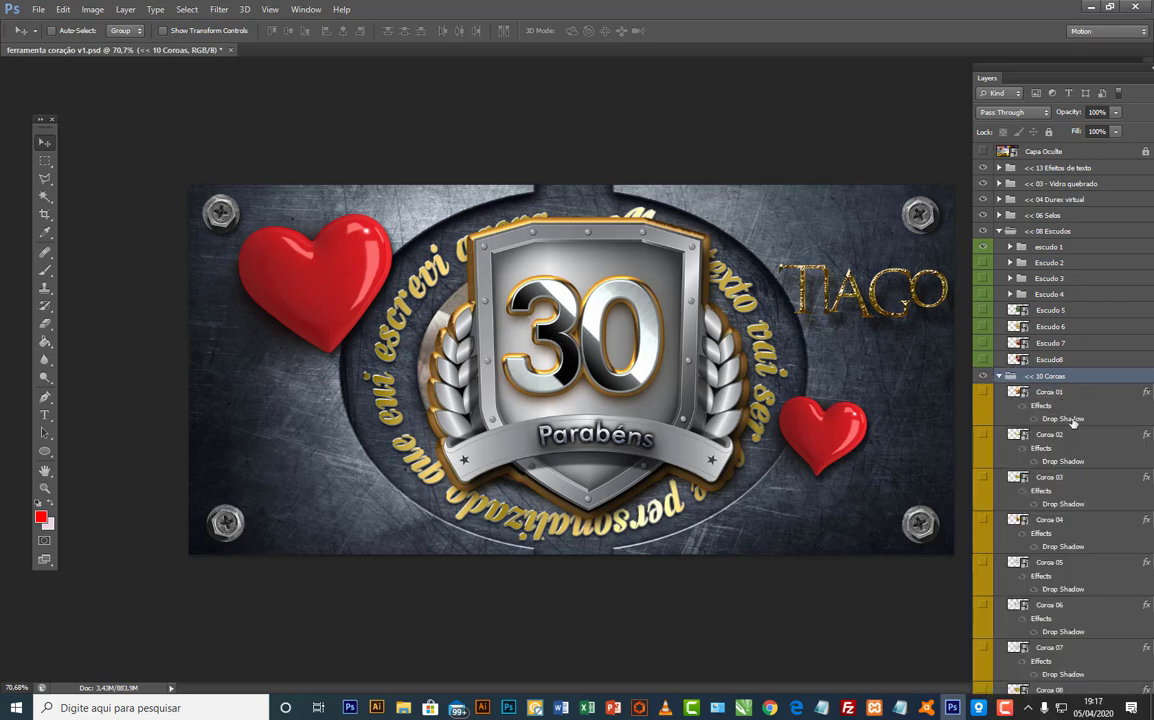
pyautogui.click(998, 377)
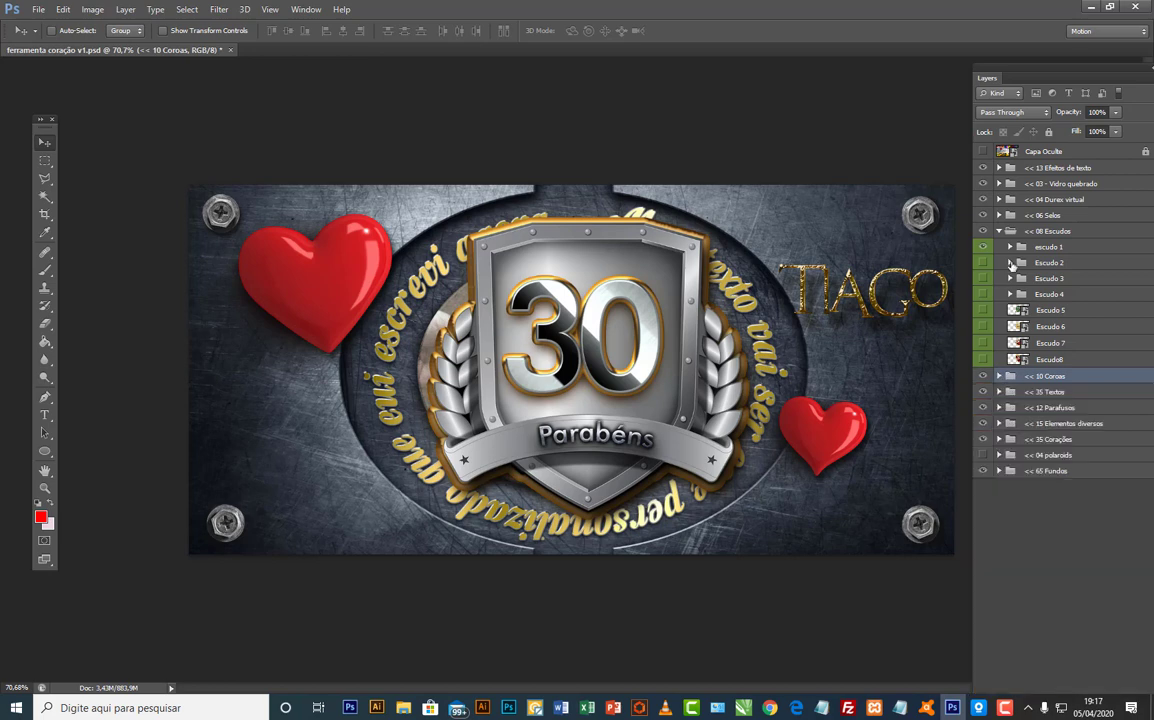
# Step: Replace the wording on the escudo 1 ribbon with the person's first name
pyautogui.click(1010, 247)
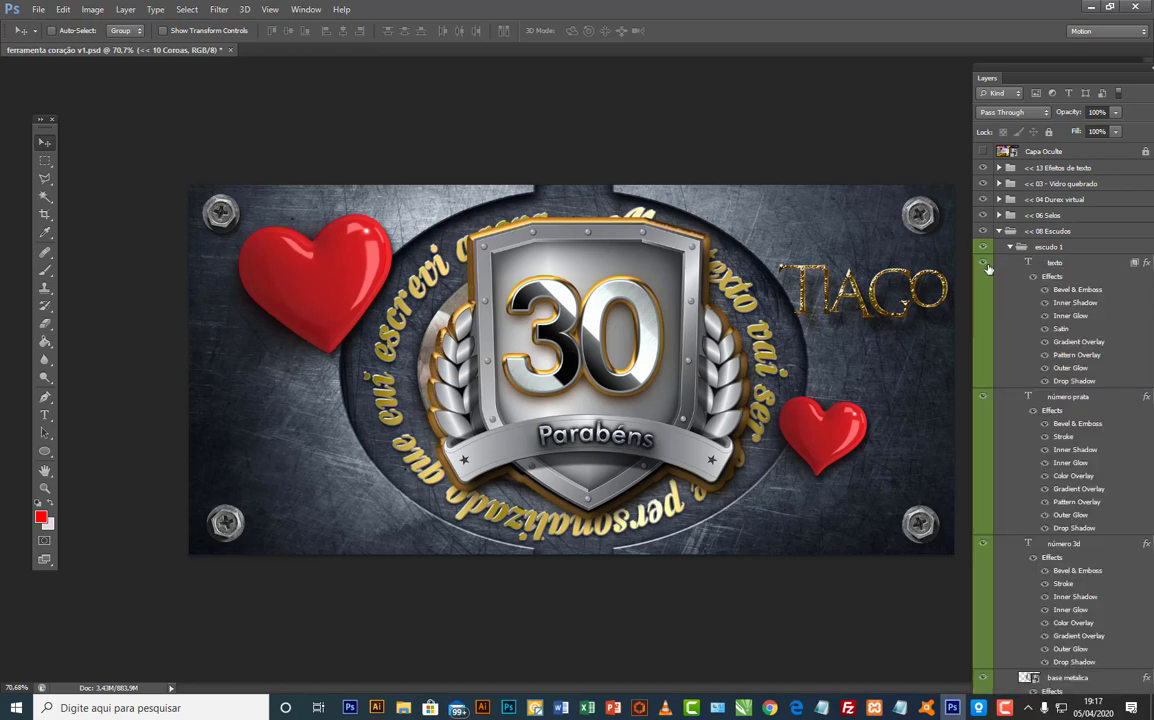
pyautogui.doubleClick(1029, 262)
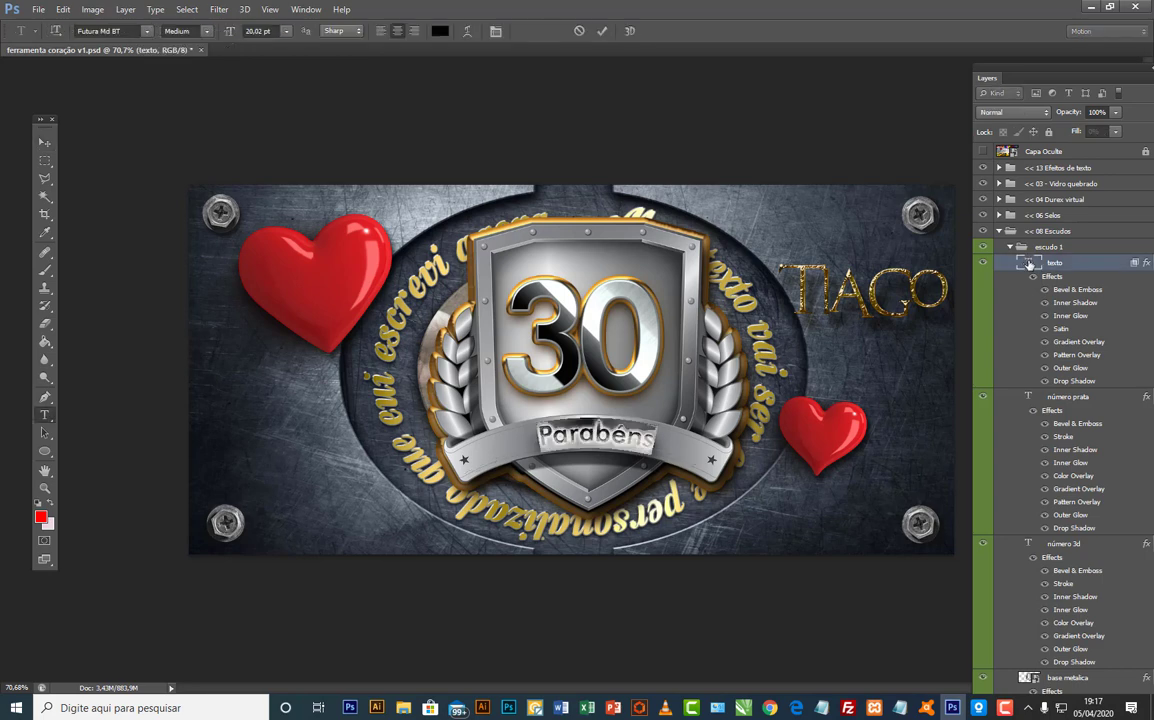
pyautogui.press('Right')
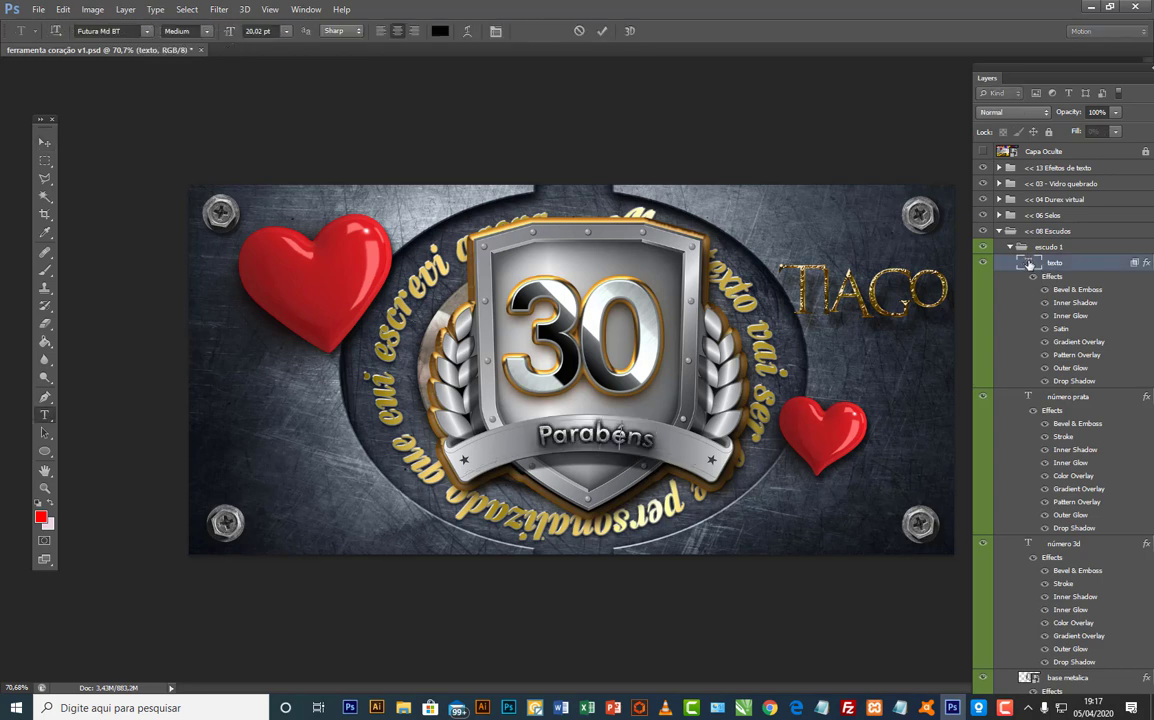
pyautogui.write('tiago')
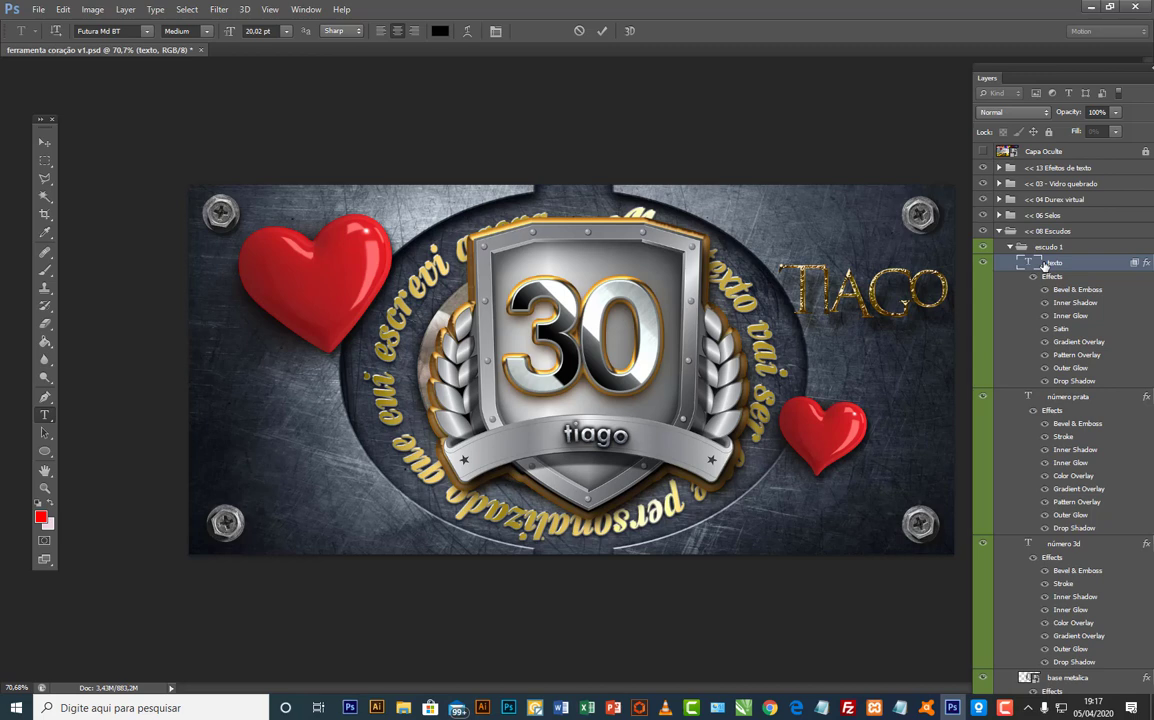
# Step: Change the shield's number to 08 in both the número prata and número 3d text layers
pyautogui.doubleClick(1025, 397)
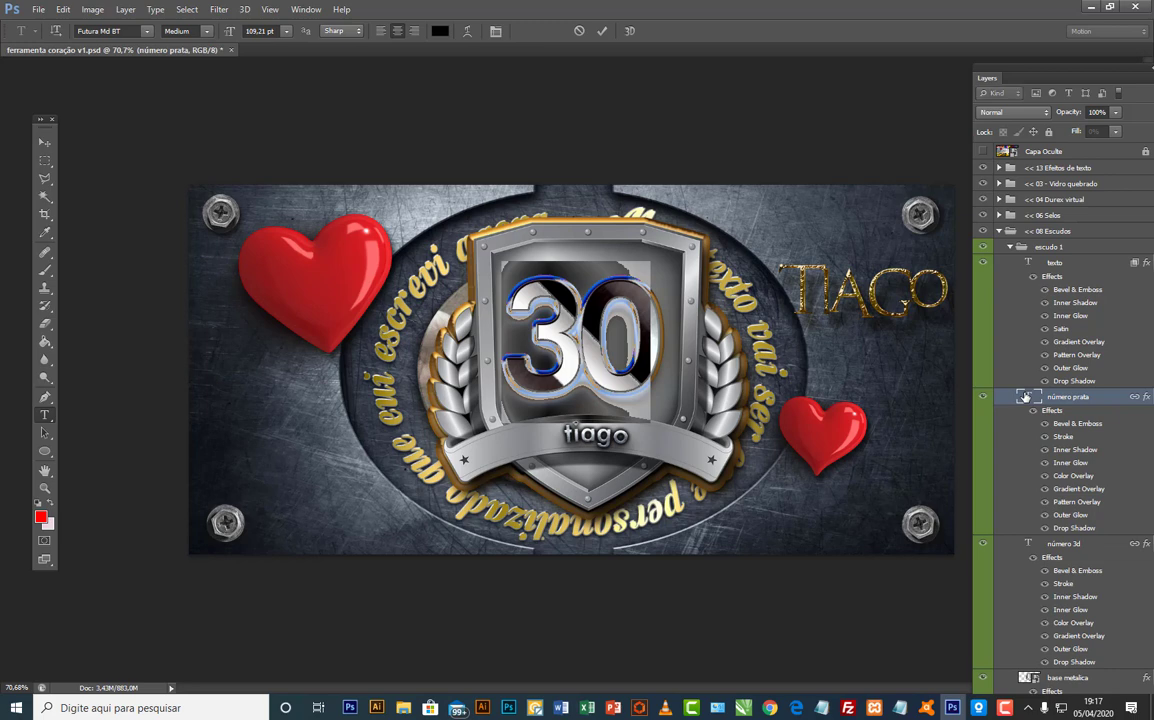
pyautogui.write('08')
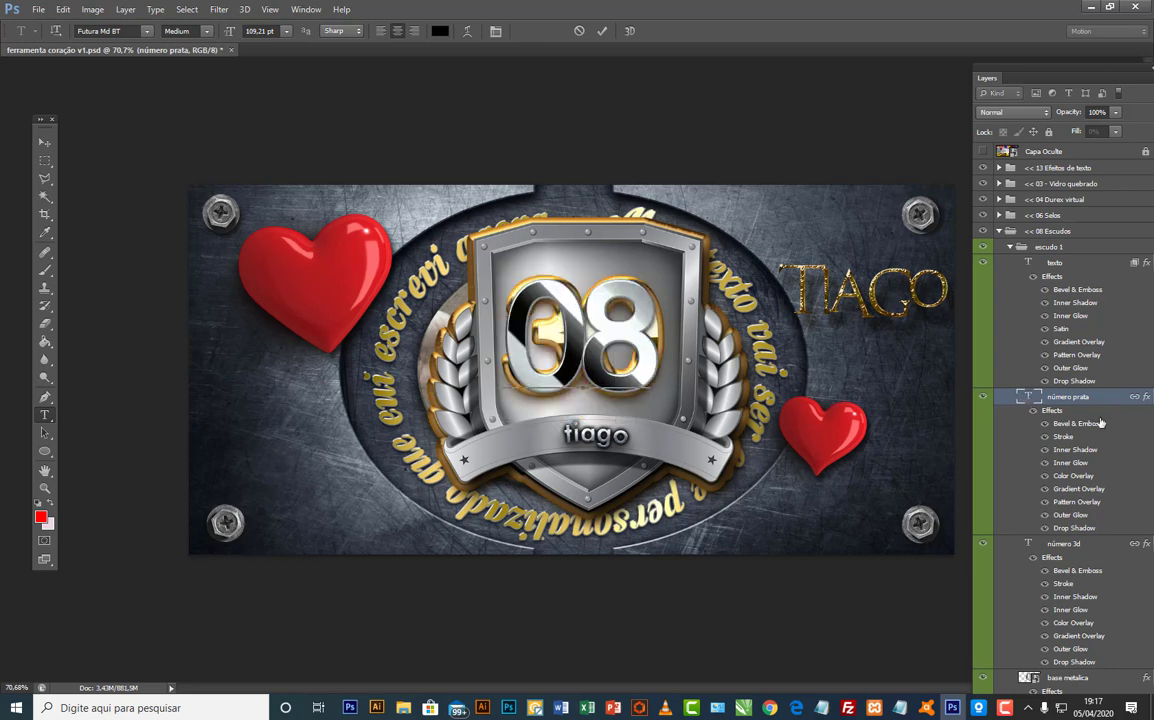
pyautogui.click(1028, 544)
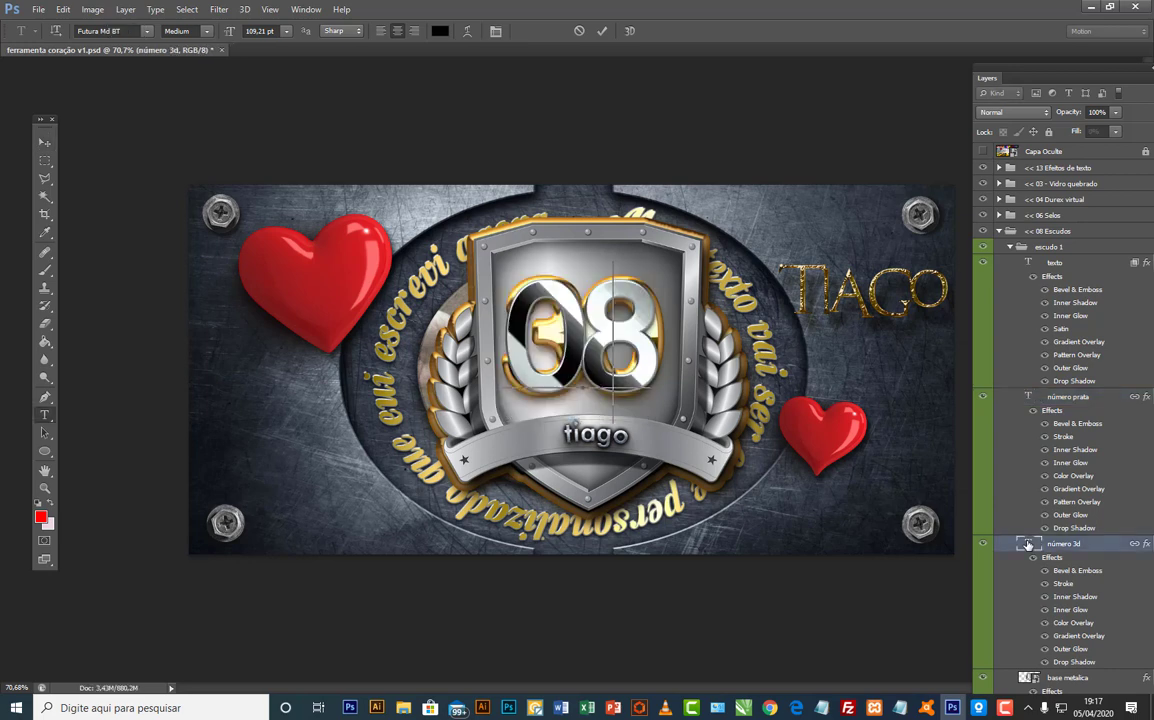
pyautogui.click(44, 142)
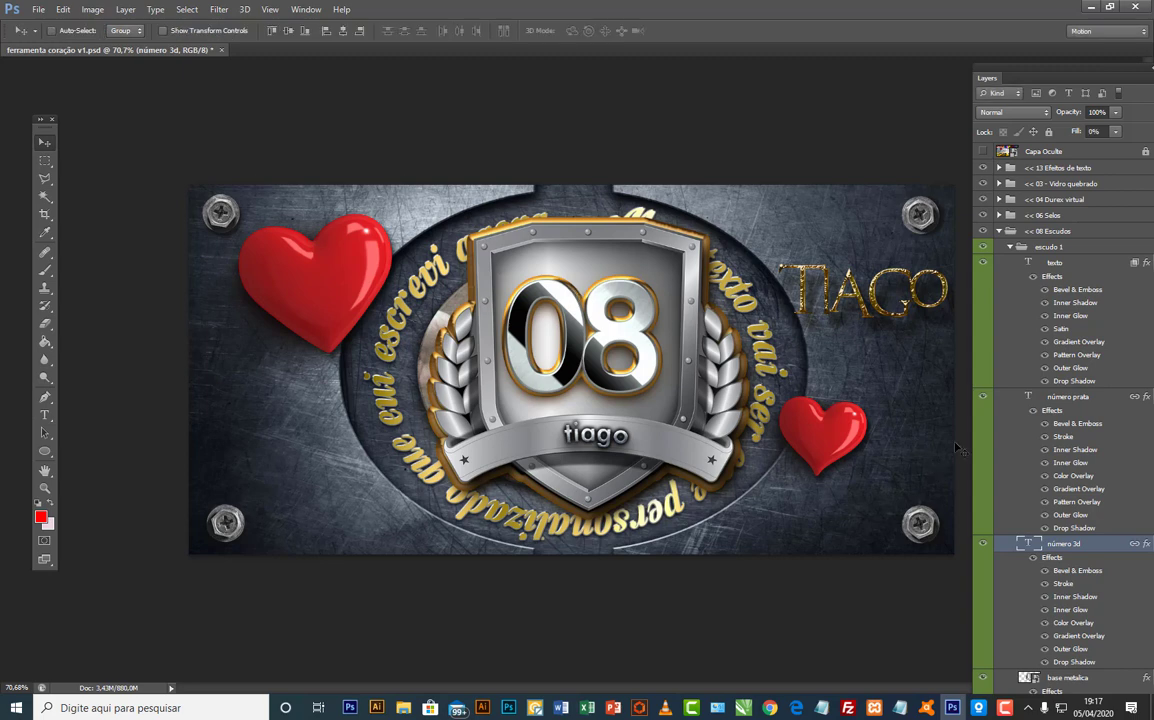
# Step: Hide escudo 1 and collapse the 08 Escudos group
pyautogui.click(983, 247)
pyautogui.click(1010, 247)
pyautogui.click(998, 231)
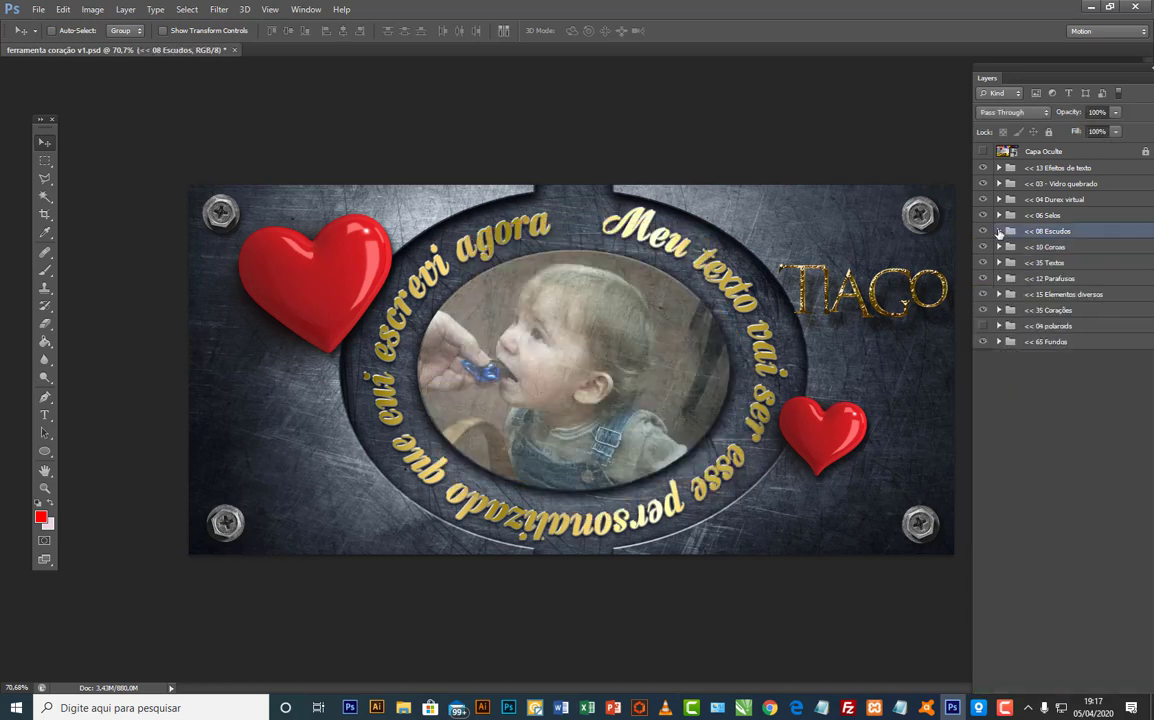
# Step: Preview the stamps selo 01 and selo 02 in the 06 Selos group one at a time
pyautogui.click(998, 215)
pyautogui.click(983, 231)
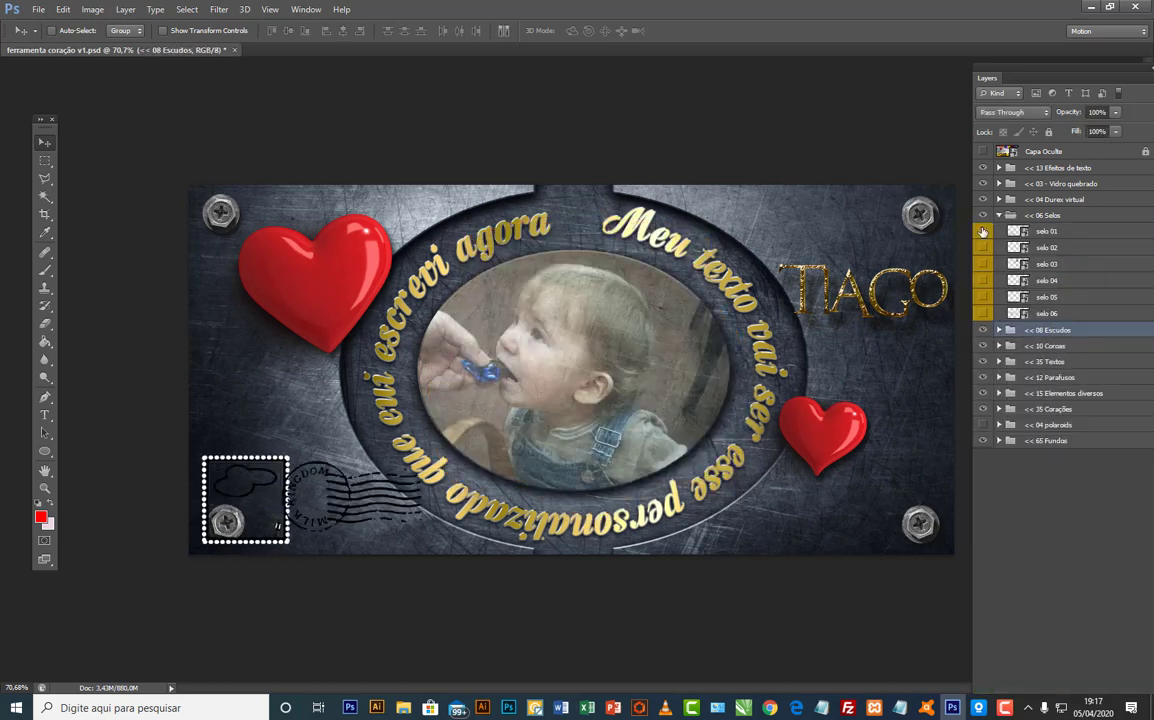
pyautogui.click(983, 231)
pyautogui.click(982, 247)
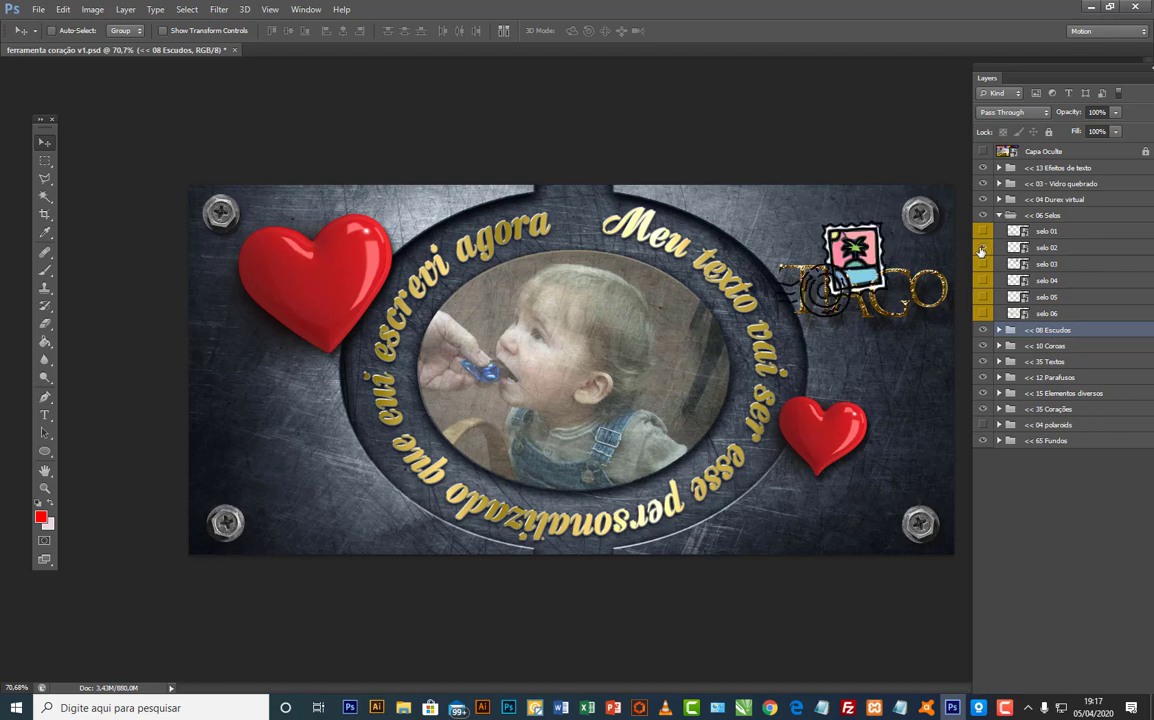
pyautogui.click(982, 247)
# Step: Try selo 03 lower on the design, then hide it
pyautogui.click(983, 263)
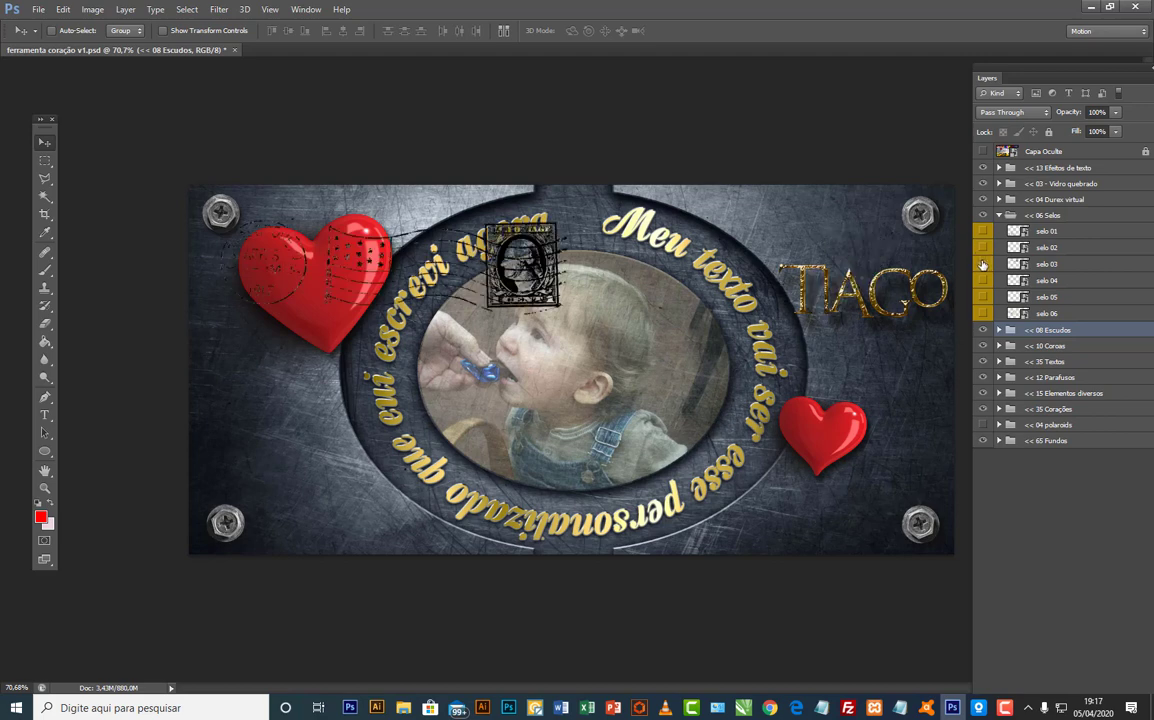
pyautogui.click(1046, 264)
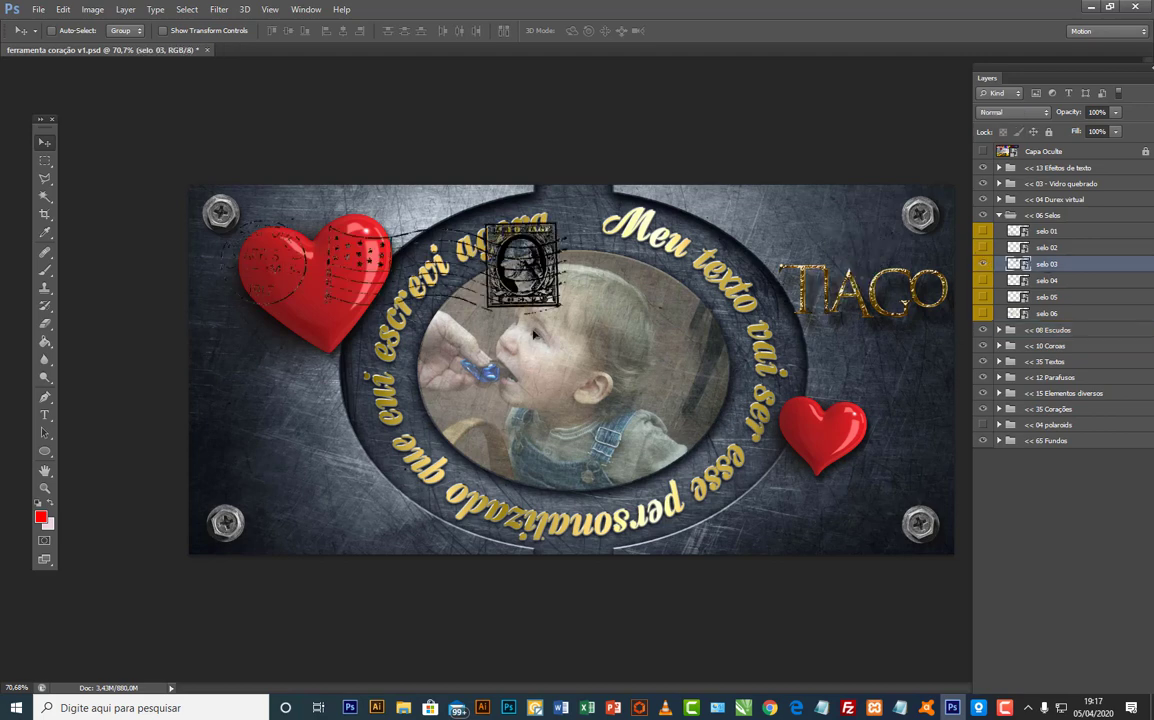
pyautogui.moveTo(533, 411); pyautogui.dragTo(611, 518)
pyautogui.click(983, 264)
# Step: Preview the stamps selo 04, selo 05 and selo 06 one at a time, then collapse the 06 Selos group
pyautogui.click(982, 281)
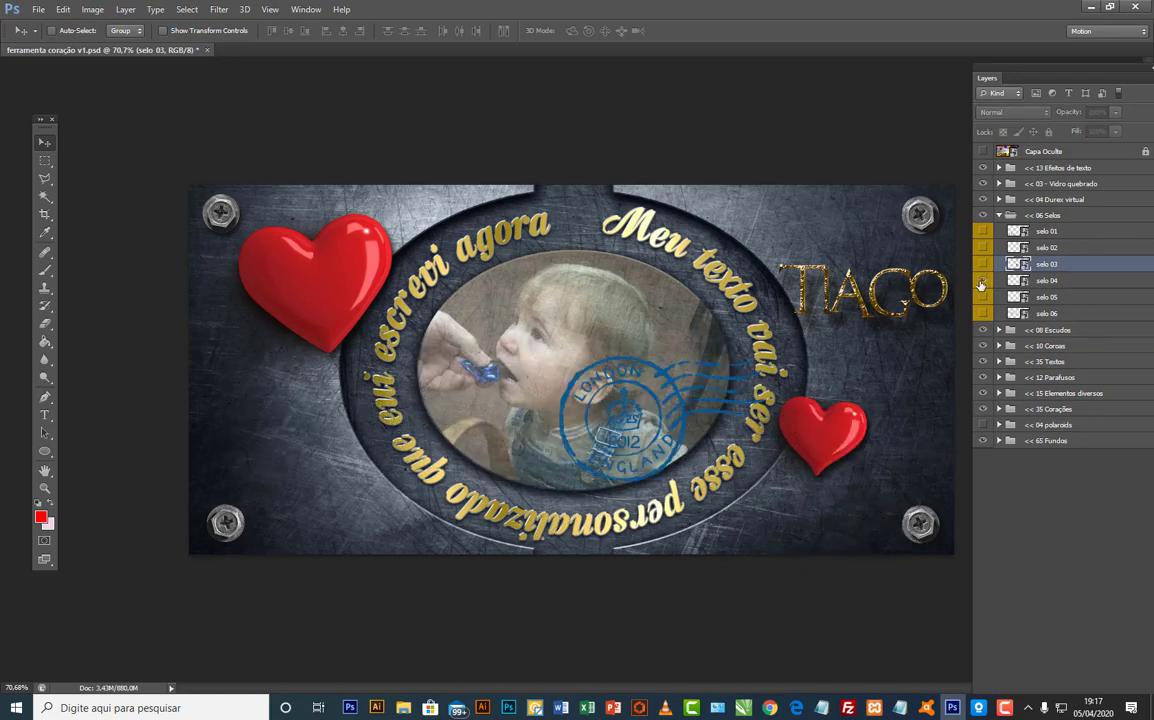
pyautogui.click(982, 281)
pyautogui.click(982, 297)
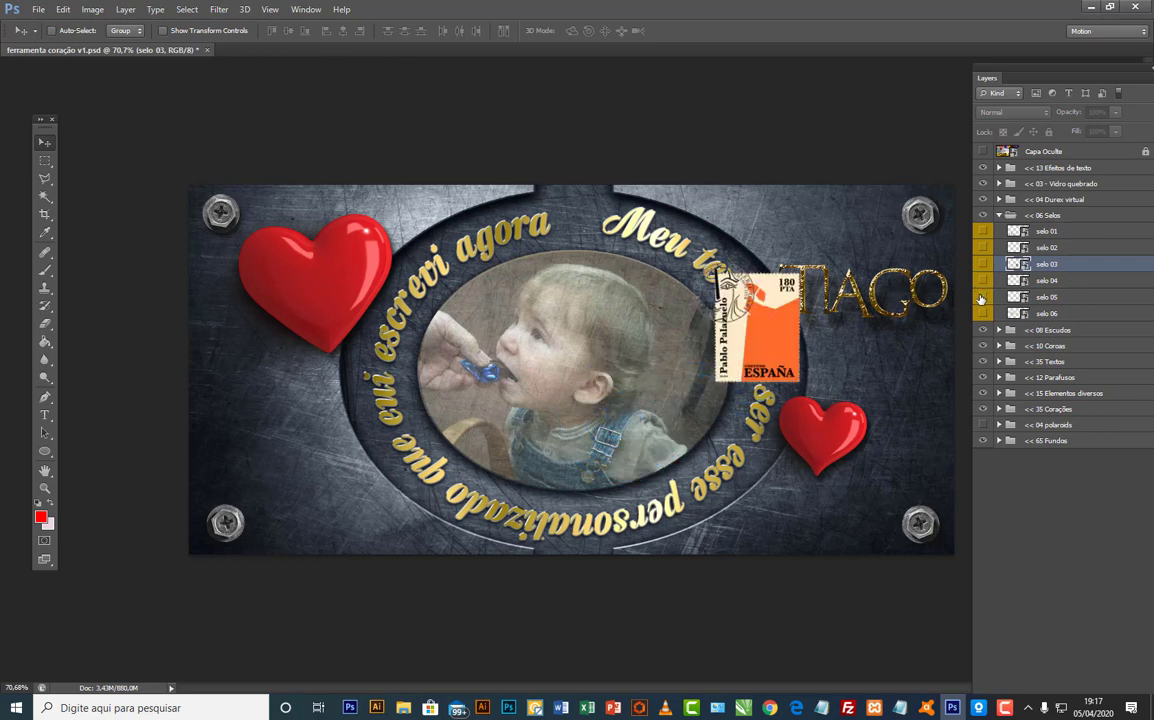
pyautogui.click(982, 297)
pyautogui.click(983, 314)
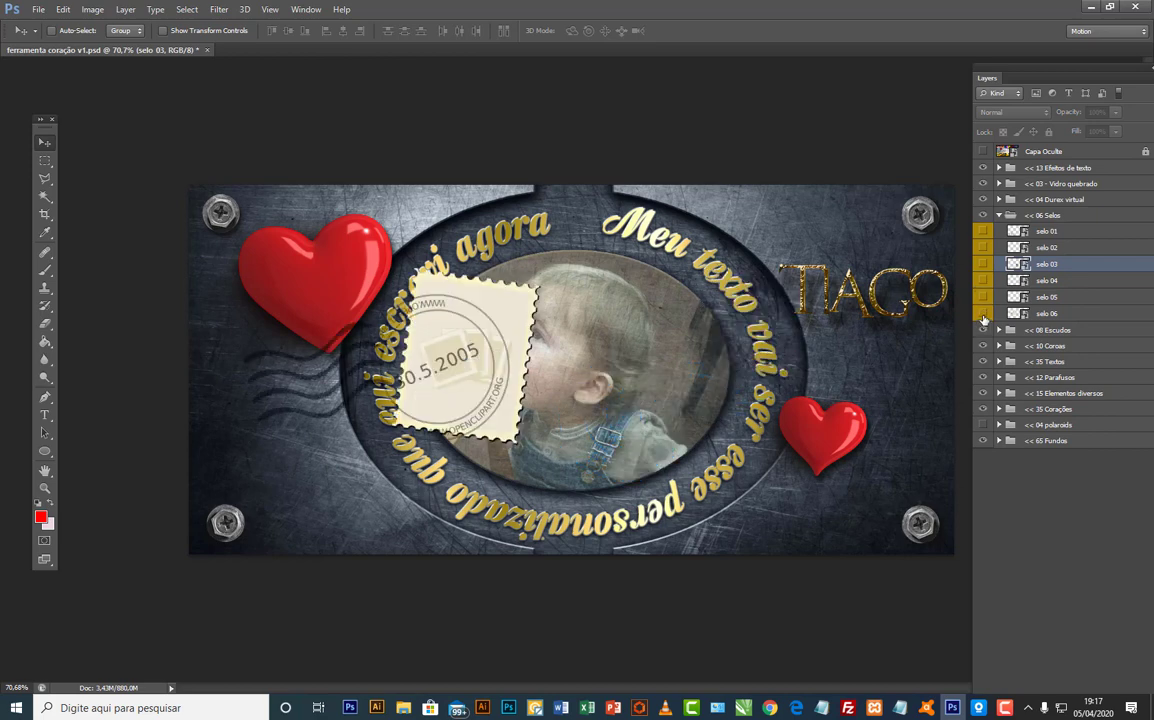
pyautogui.click(983, 314)
pyautogui.click(1000, 215)
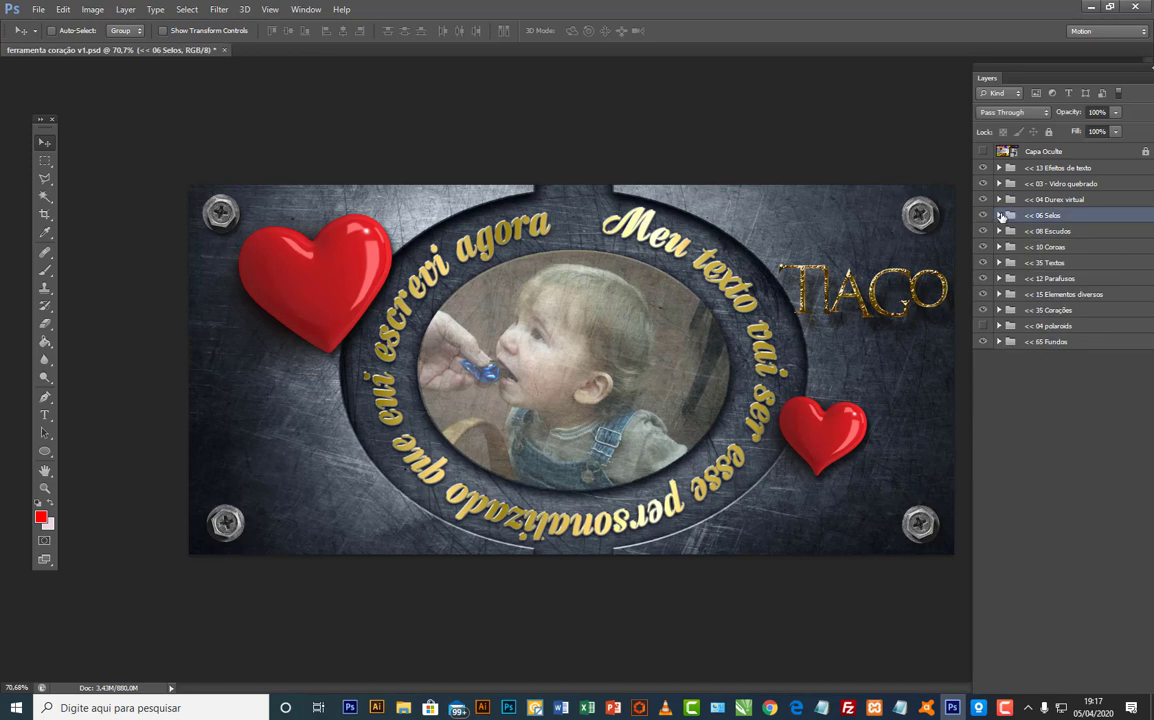
# Step: Show durex 1 from the 04 Durex virtual group and place the tape across the large heart's upper-left lobe
pyautogui.click(999, 199)
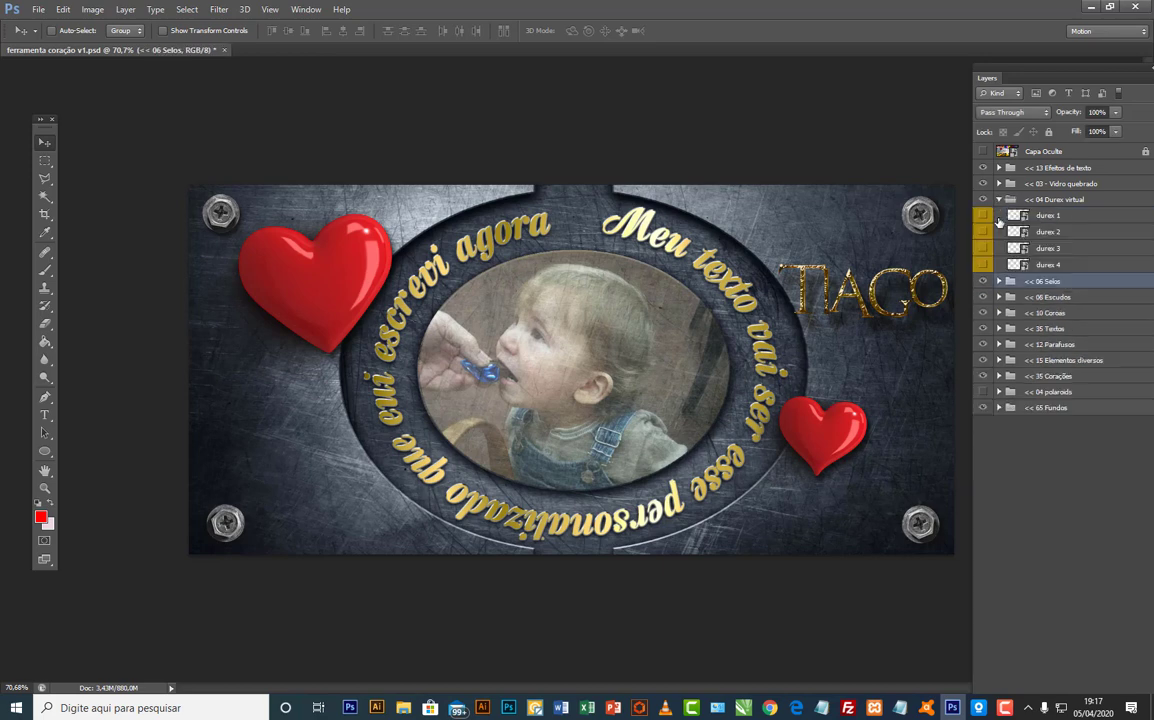
pyautogui.click(983, 215)
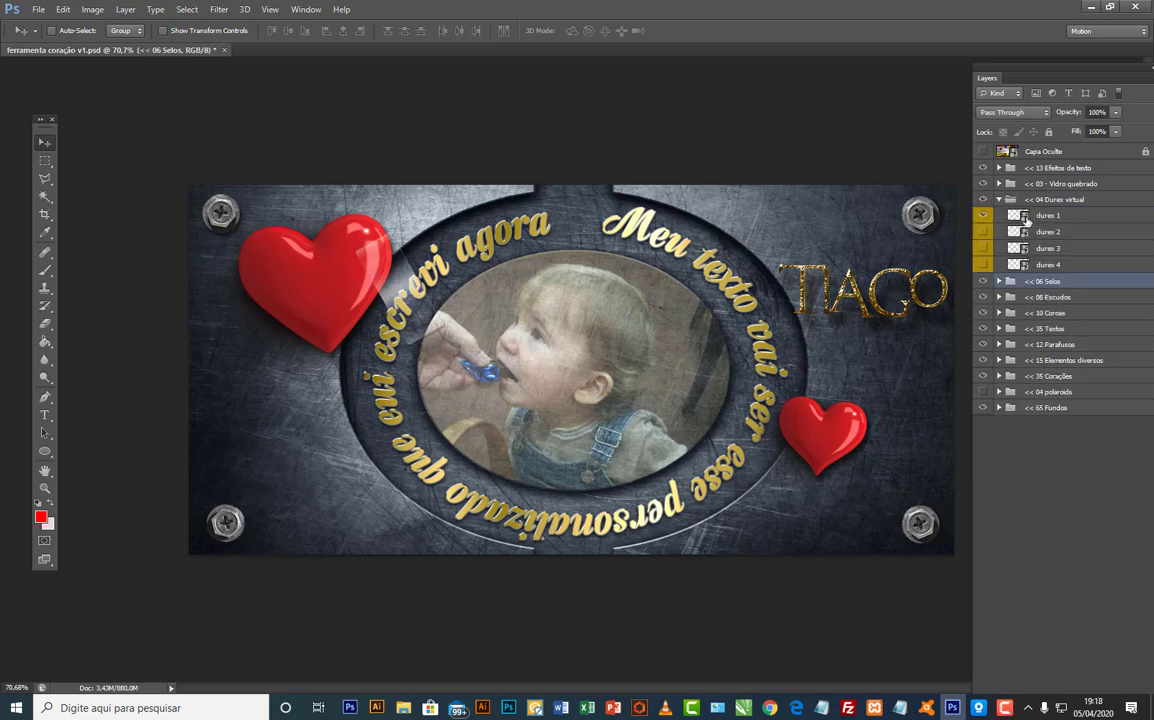
pyautogui.click(1045, 215)
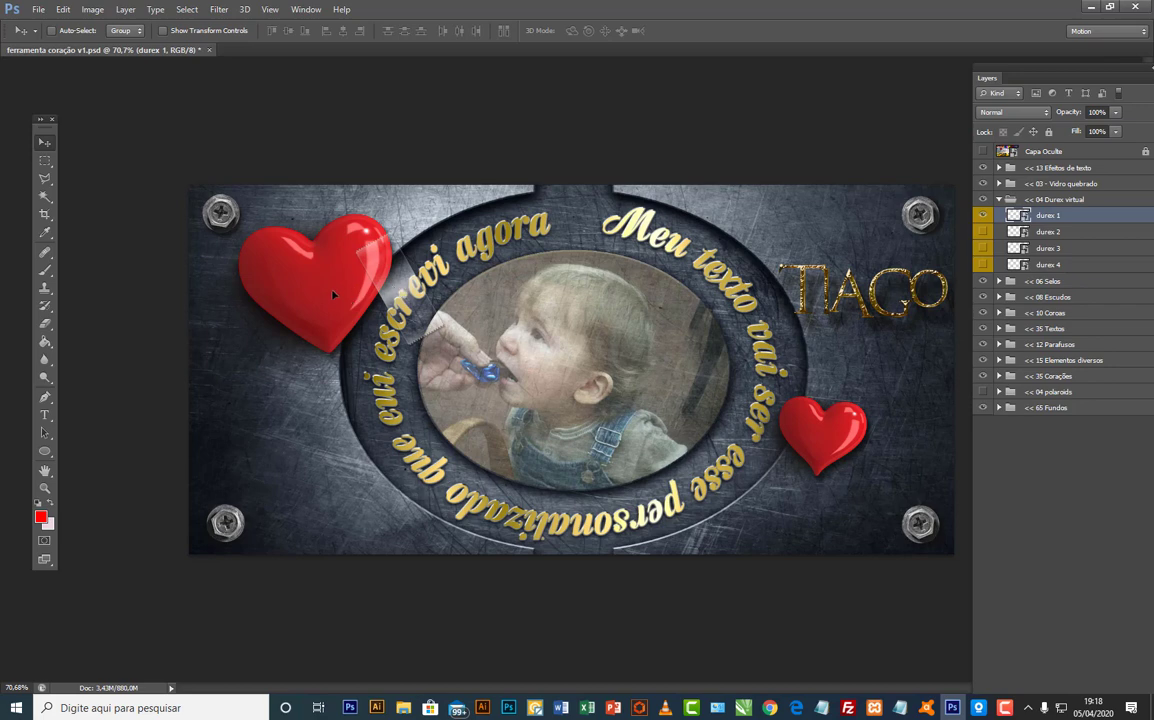
pyautogui.moveTo(333, 294); pyautogui.dragTo(283, 246)
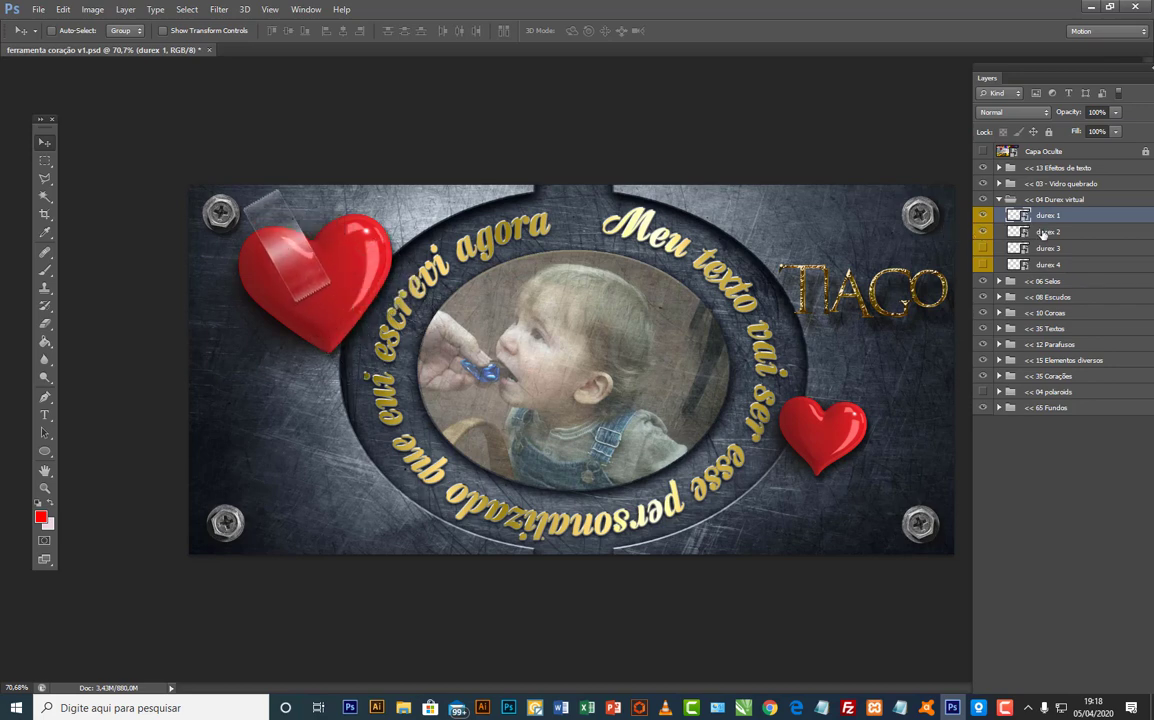
# Step: Show durex 2, place the tape diagonally over the small heart and collapse the 04 Durex virtual group
pyautogui.click(982, 233)
pyautogui.moveTo(340, 290); pyautogui.dragTo(465, 458)
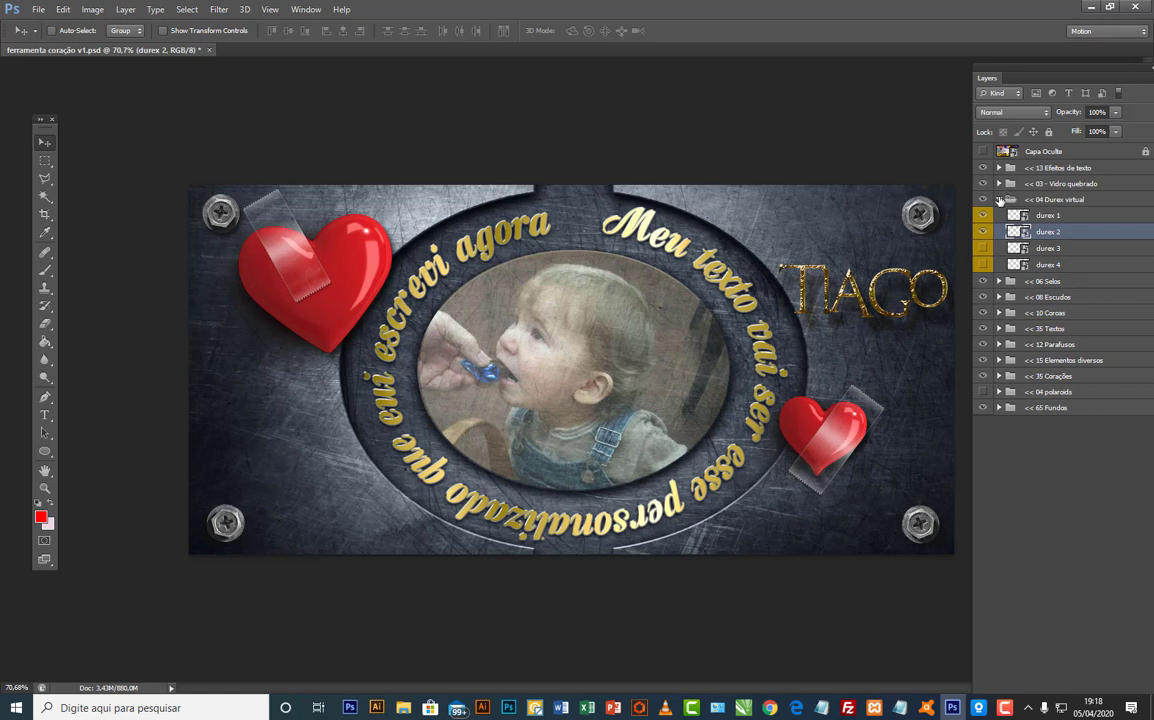
pyautogui.click(1000, 200)
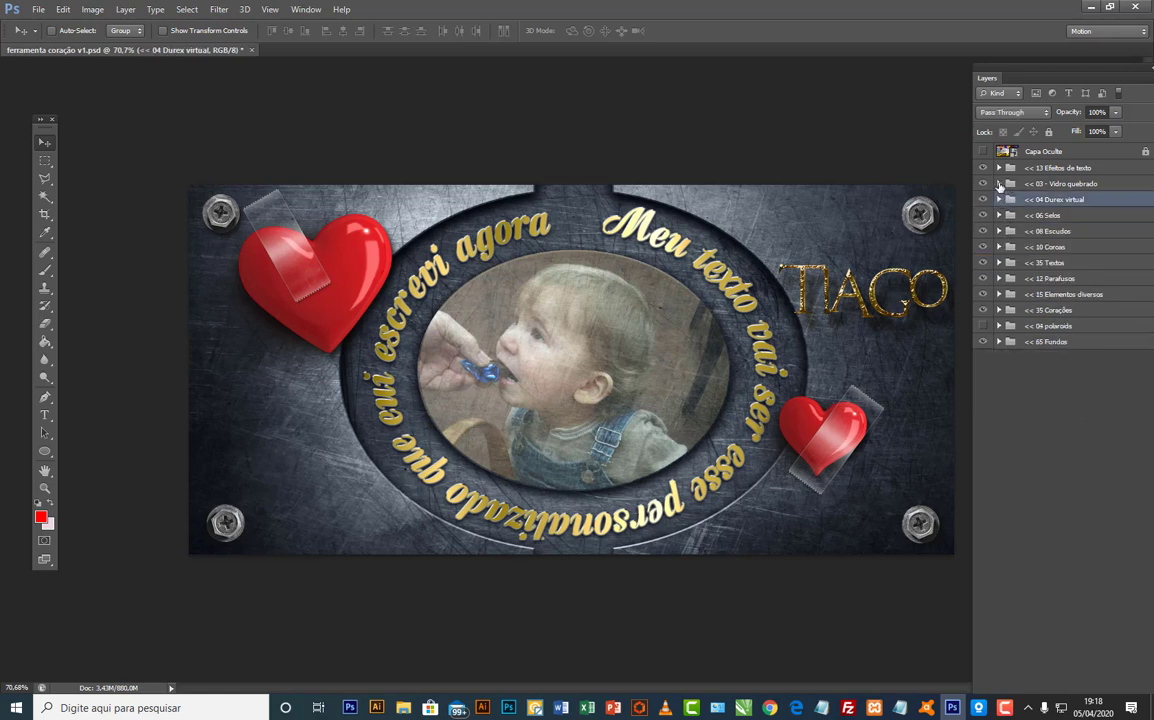
# Step: Preview Vidro quebrado 1 and Vidro quebrado 2 in the 03 - Vidro quebrado group one at a time
pyautogui.click(999, 184)
pyautogui.click(980, 200)
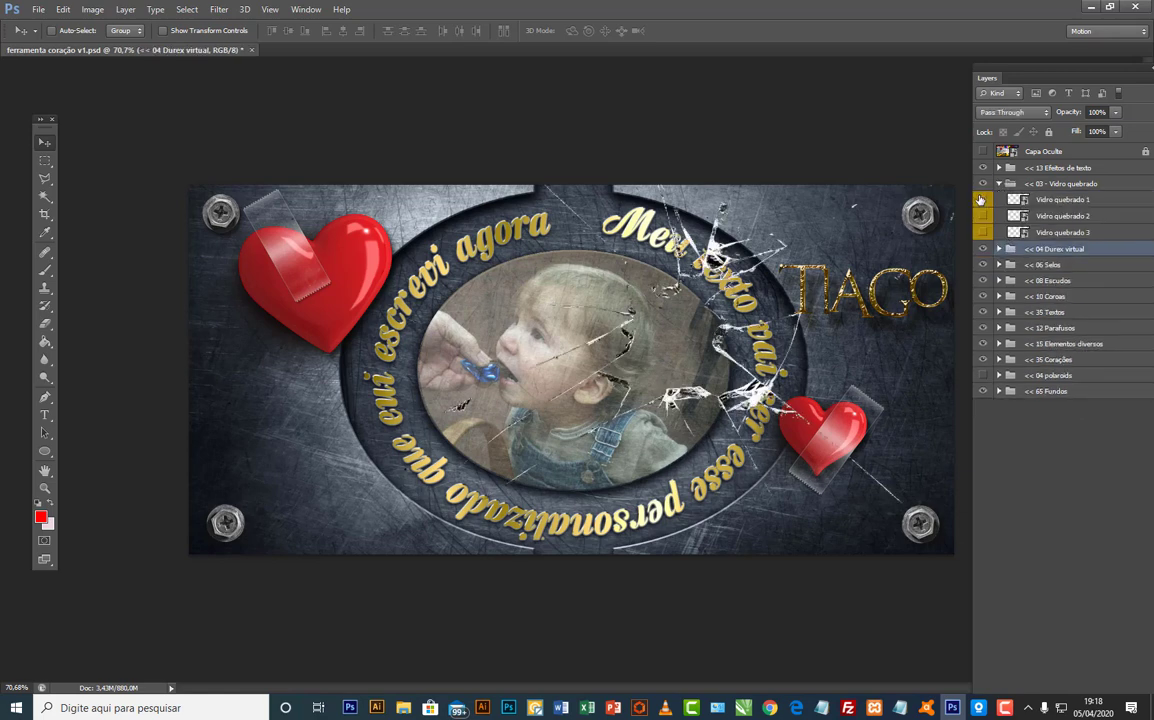
pyautogui.click(981, 200)
pyautogui.click(981, 216)
pyautogui.click(981, 216)
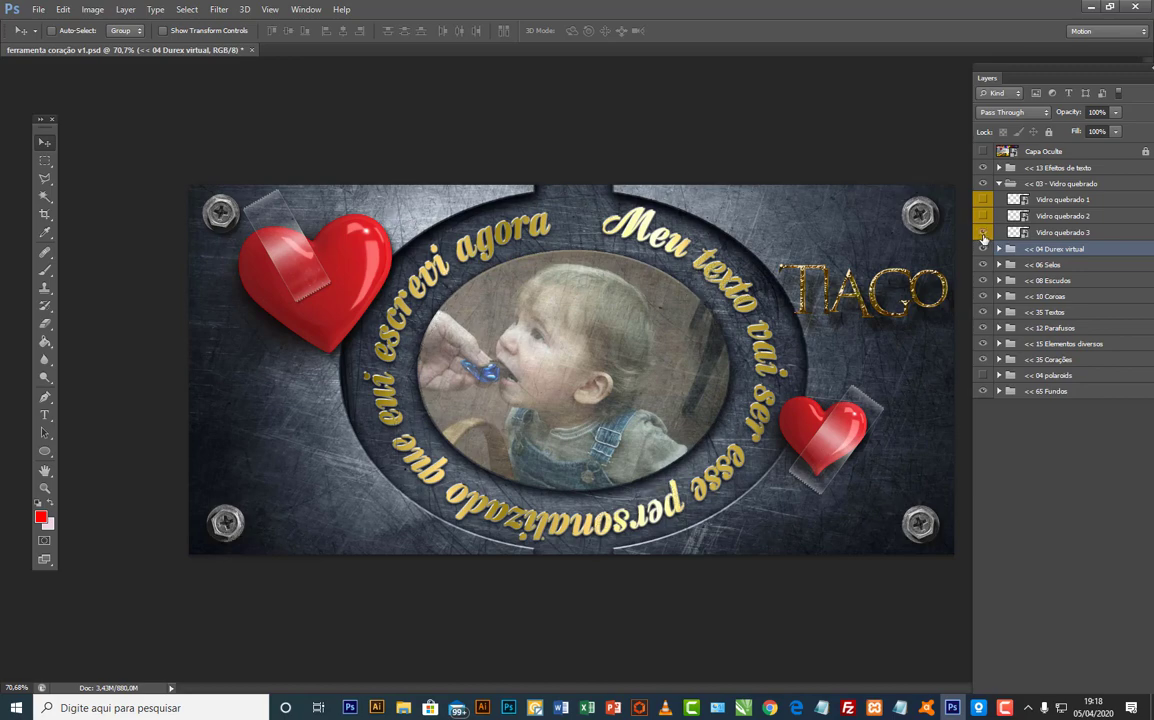
# Step: Try Vidro quebrado 3 over the child's photo, then hide it and collapse the 03 - Vidro quebrado group
pyautogui.click(983, 233)
pyautogui.click(983, 233)
pyautogui.click(983, 233)
pyautogui.click(1037, 236)
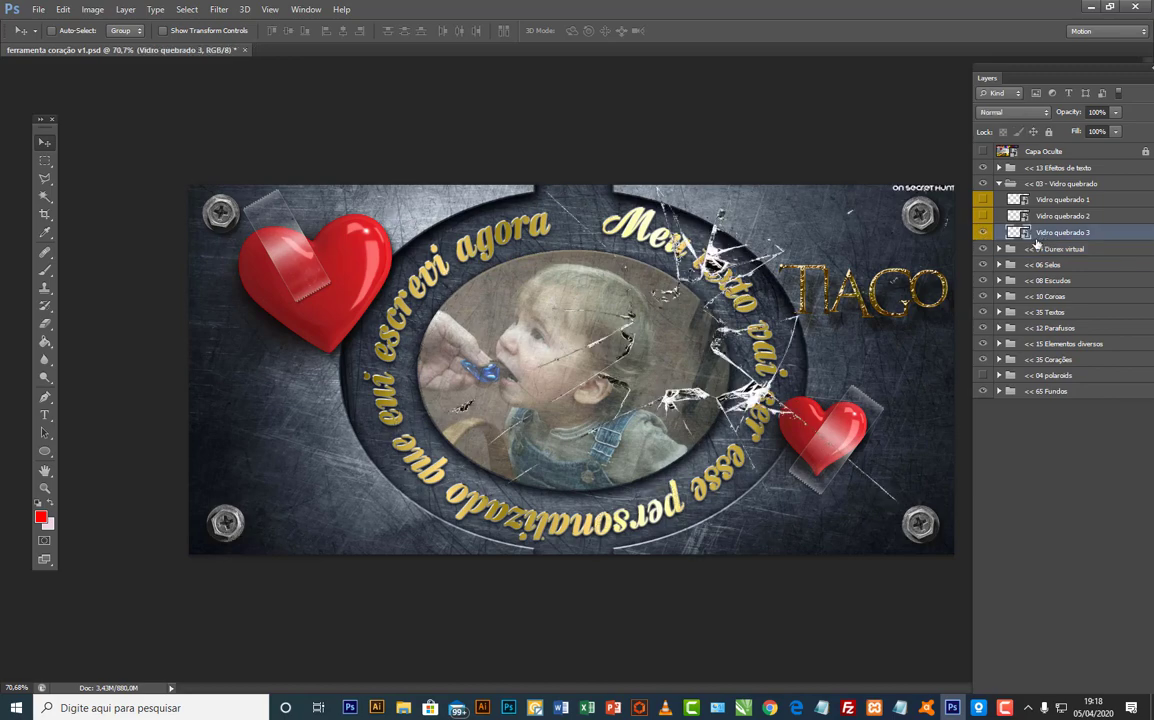
pyautogui.moveTo(525, 383); pyautogui.dragTo(580, 350)
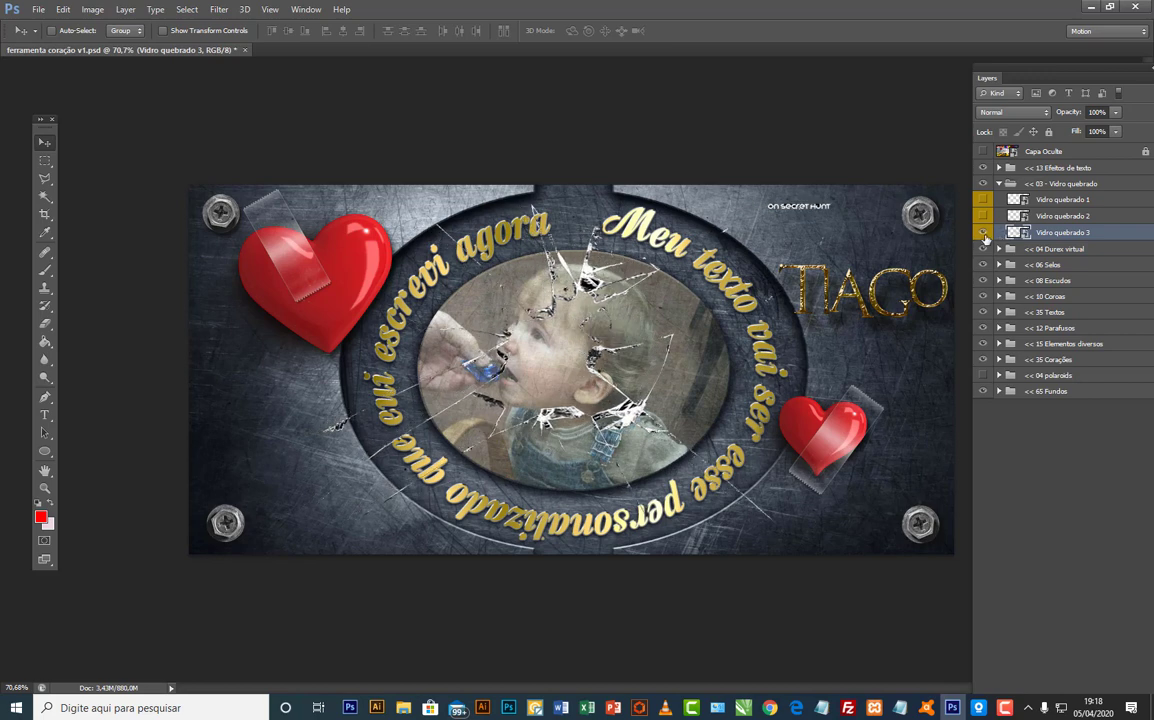
pyautogui.click(983, 184)
pyautogui.click(999, 184)
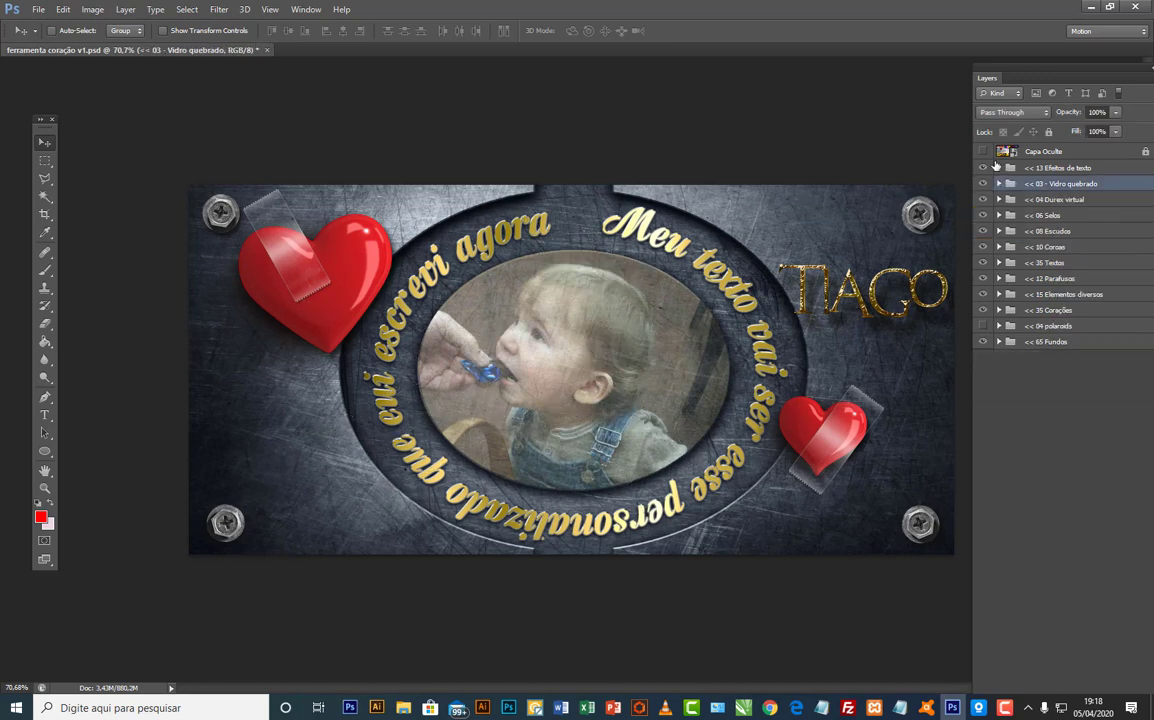
# Step: In the 13 Efeitos de texto group, show the Edite seu texto aqui layer and open its smart object contents
pyautogui.click(999, 168)
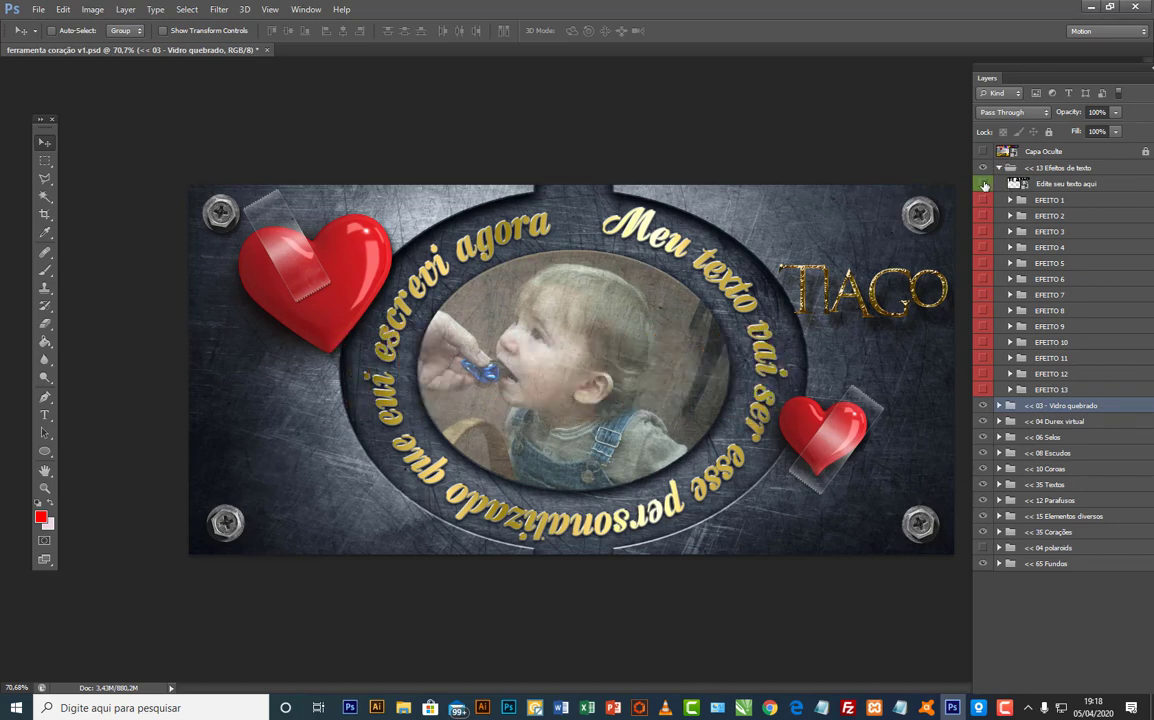
pyautogui.click(982, 184)
pyautogui.doubleClick(1015, 184)
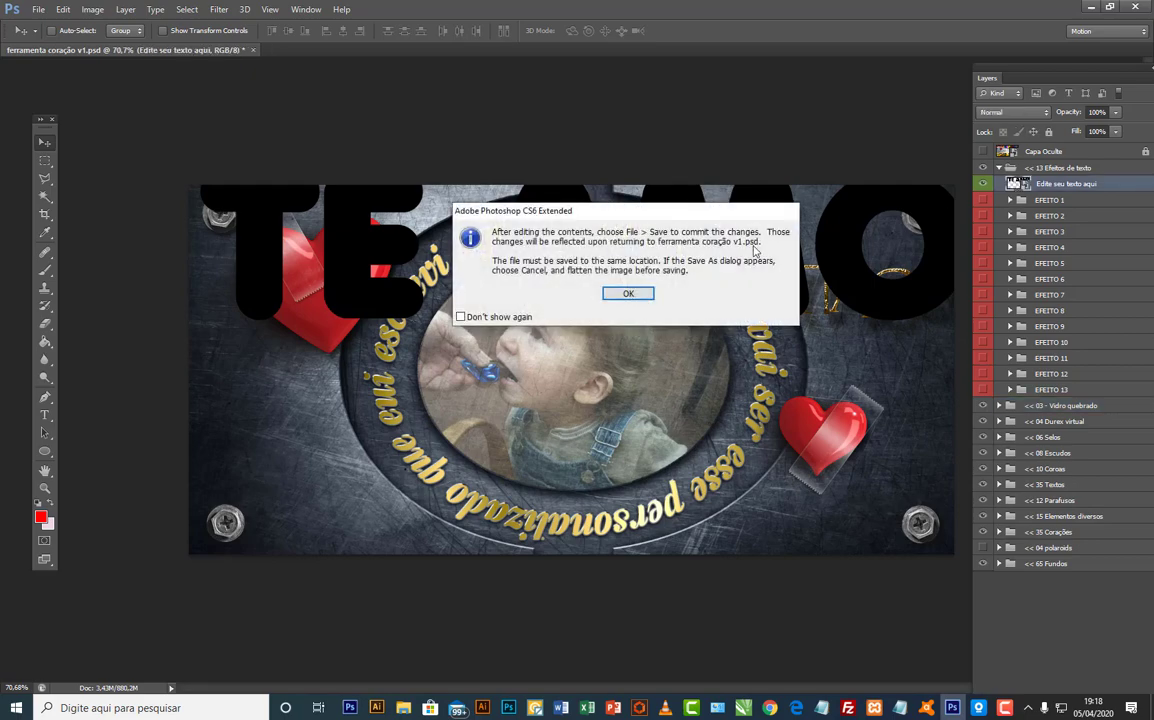
pyautogui.click(629, 294)
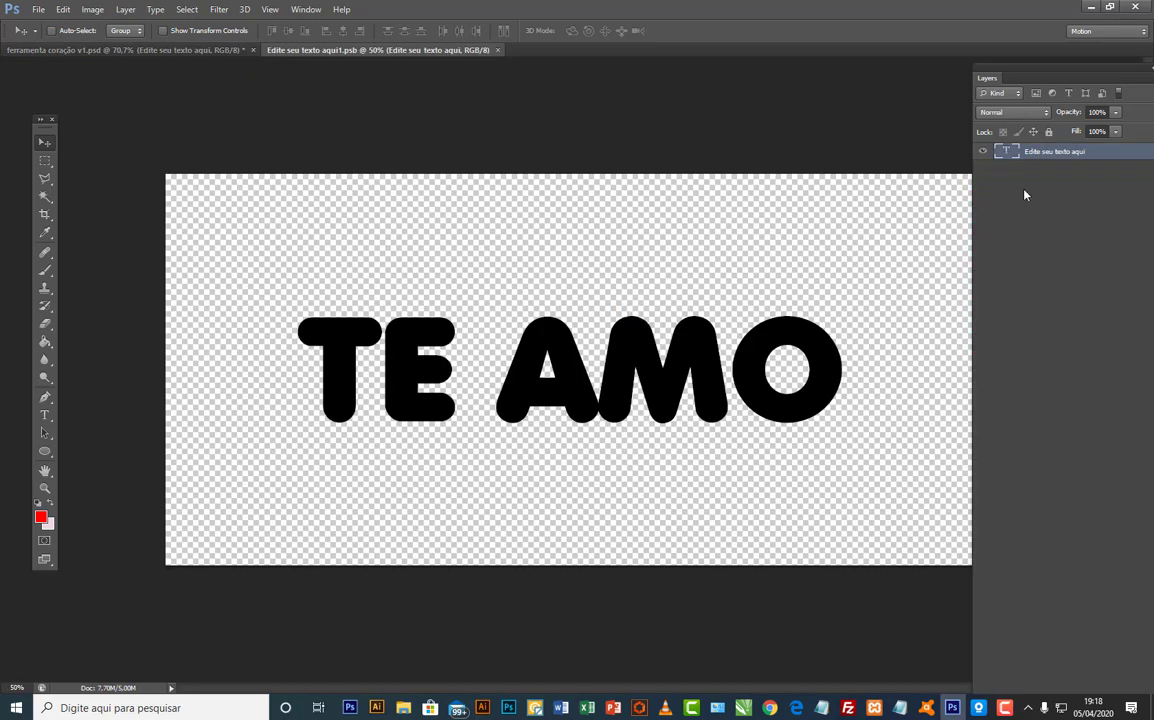
# Step: Replace the sample text in the smart object with the person's first name in capital letters
pyautogui.doubleClick(793, 330)
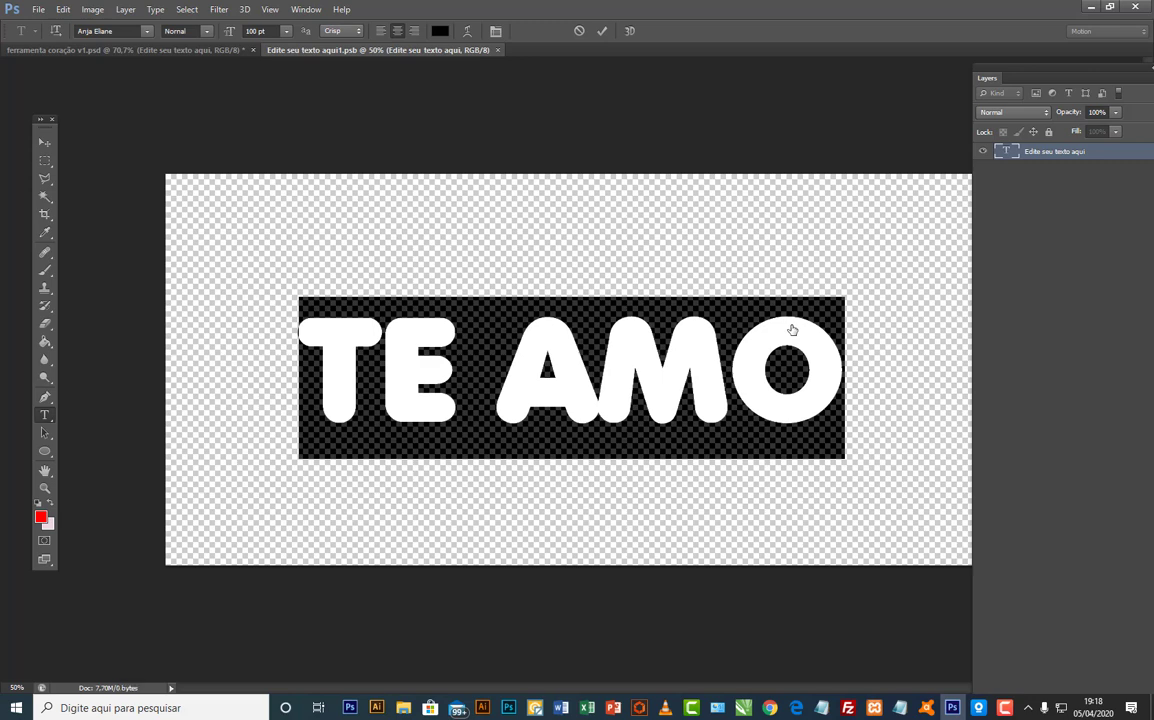
pyautogui.write('tiago')
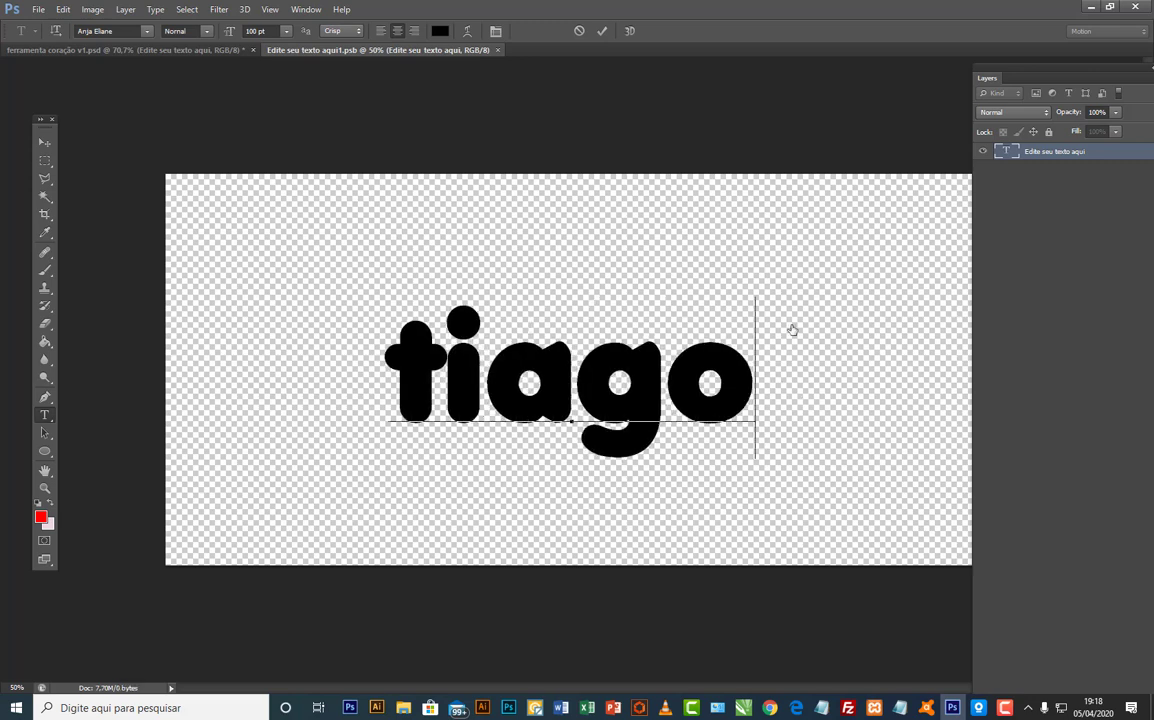
pyautogui.click(603, 407)
pyautogui.doubleClick(603, 407)
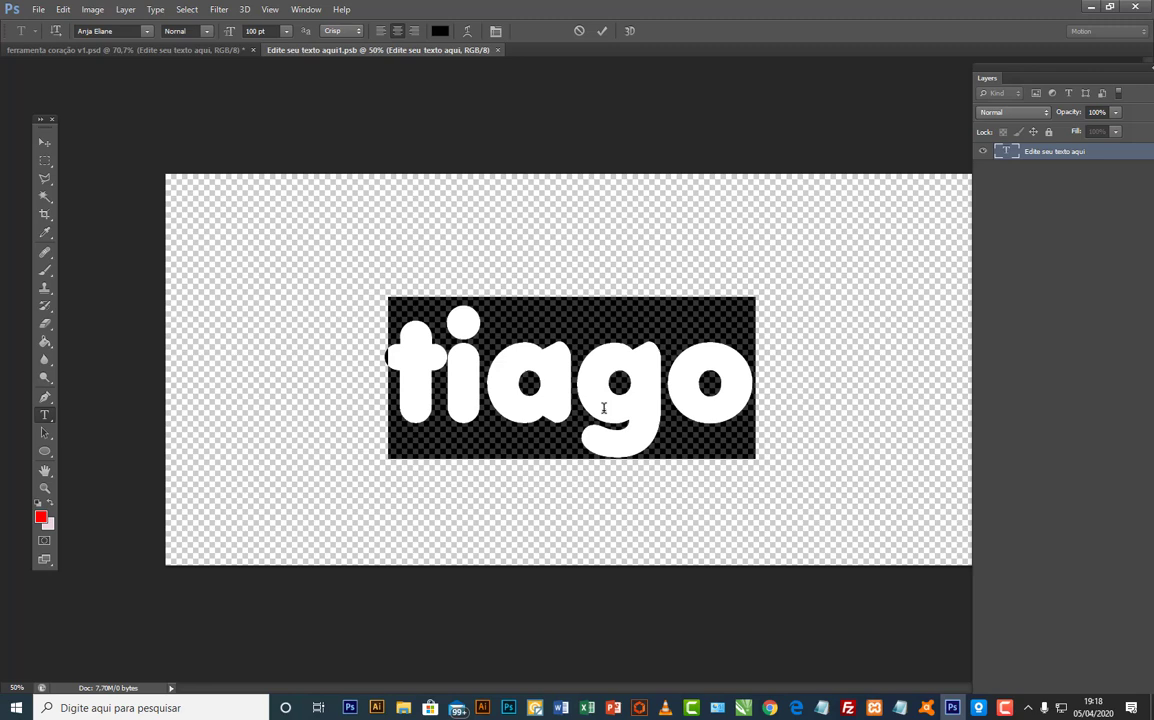
pyautogui.write('TUIAGO')
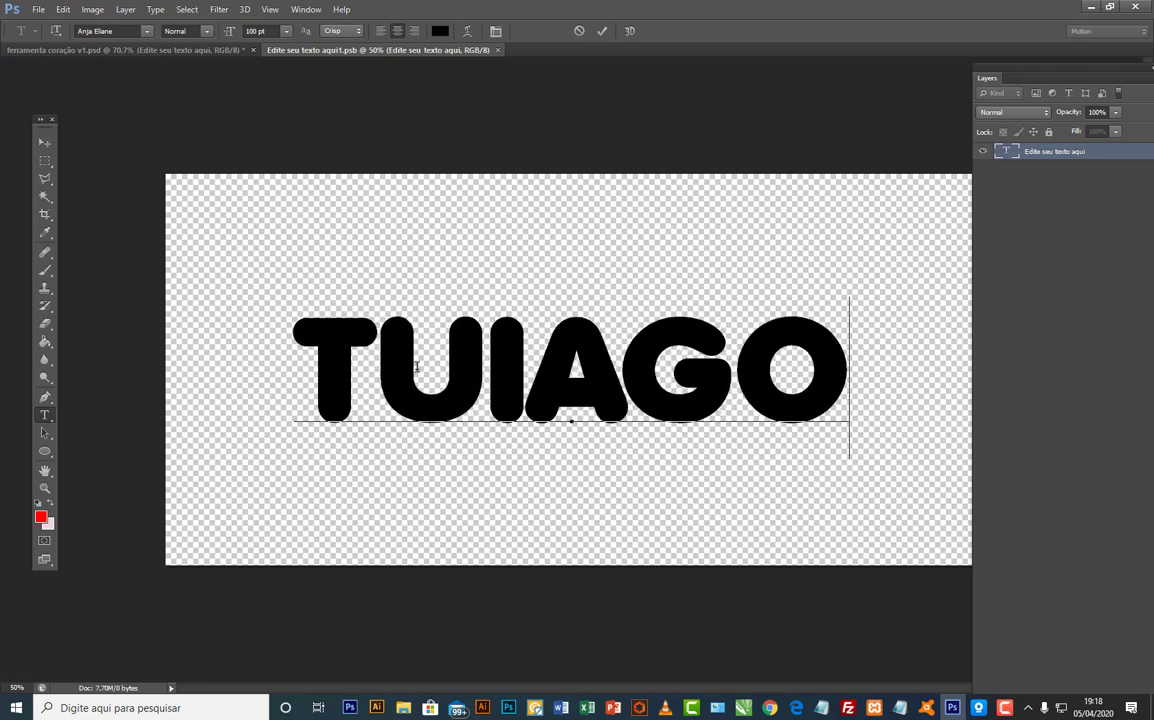
pyautogui.click(417, 367)
pyautogui.press('Delete')
pyautogui.click(44, 142)
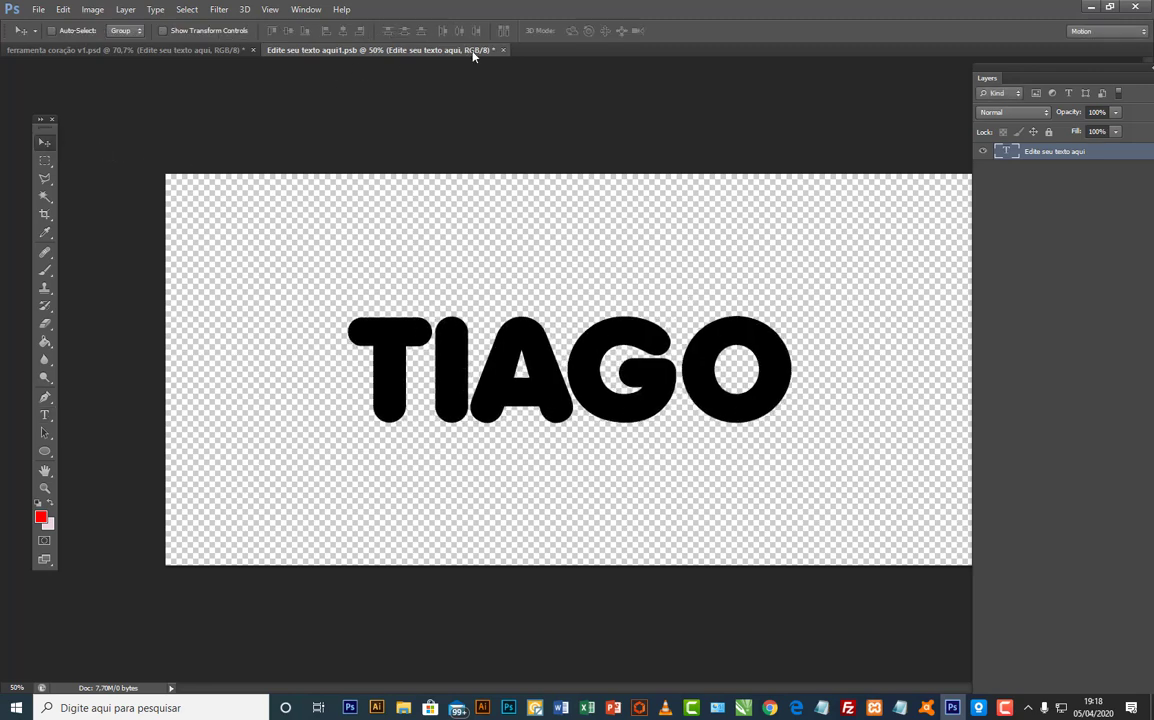
# Step: Close the smart object saving its changes, and hide the Edite seu texto aqui layer in the main document
pyautogui.click(503, 50)
pyautogui.click(523, 262)
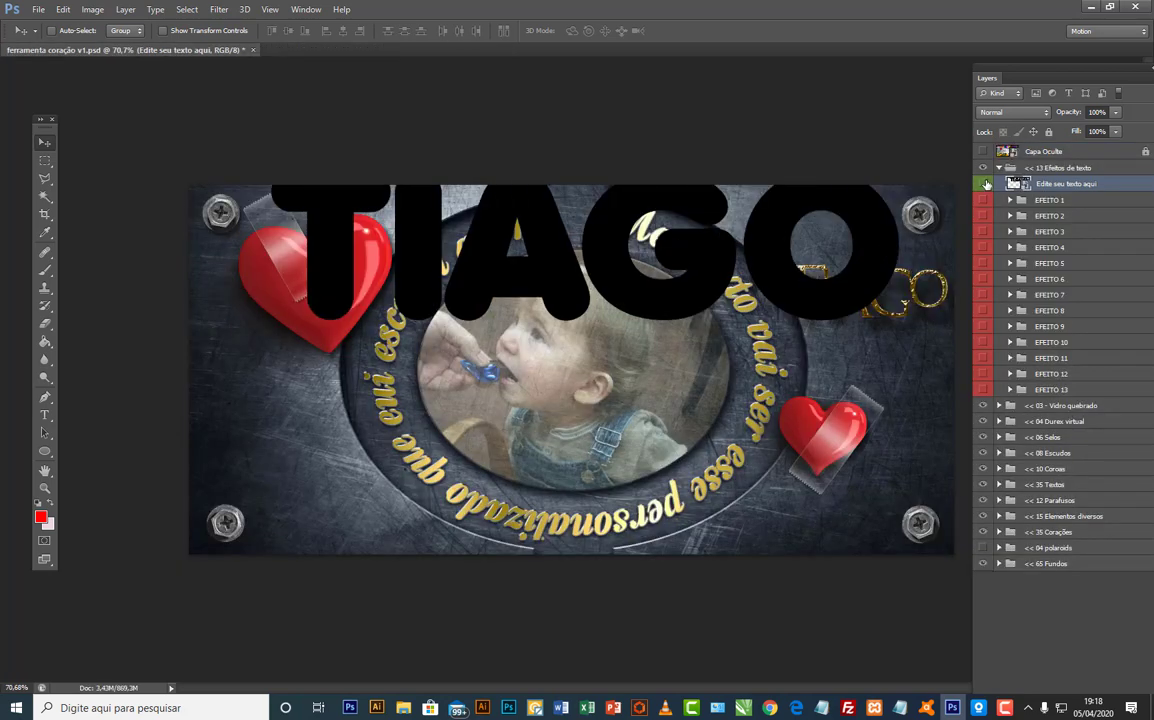
pyautogui.click(985, 184)
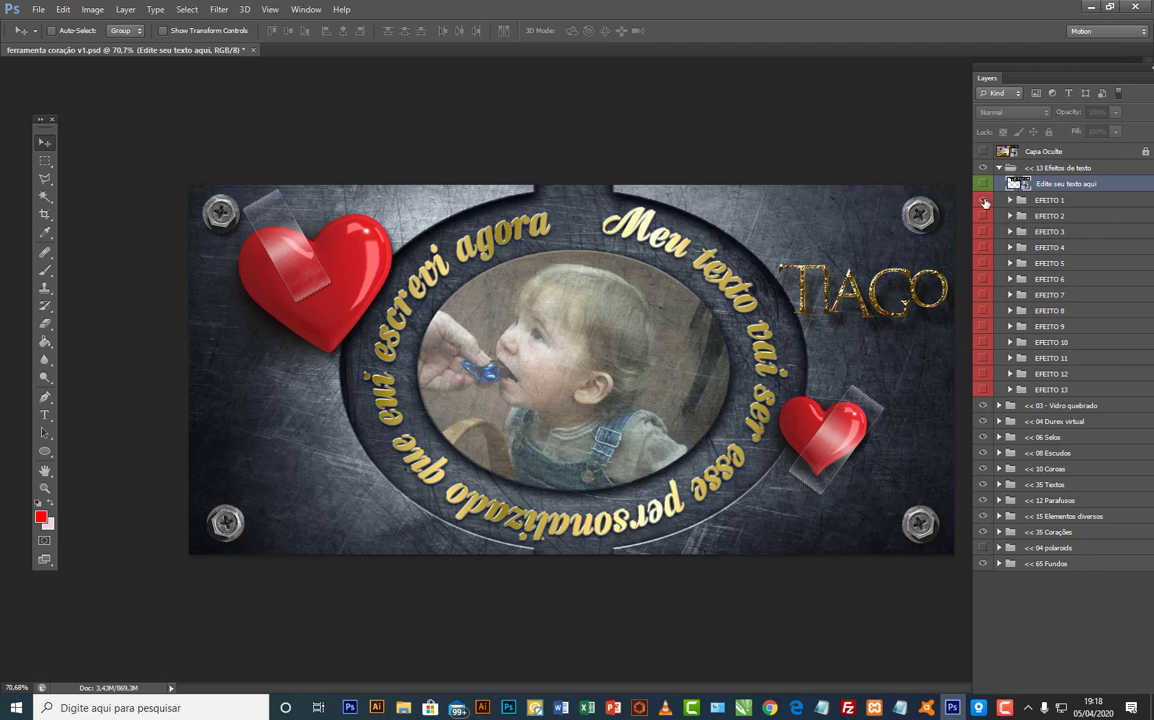
# Step: Preview the text effects EFEITO 1 through EFEITO 12 on the name, showing and hiding each one in turn
pyautogui.click(985, 201)
pyautogui.click(985, 201)
pyautogui.click(985, 216)
pyautogui.click(985, 216)
pyautogui.click(985, 232)
pyautogui.click(985, 233)
pyautogui.click(985, 248)
pyautogui.click(984, 249)
pyautogui.click(982, 264)
pyautogui.click(983, 264)
pyautogui.click(983, 281)
pyautogui.click(983, 281)
pyautogui.click(983, 296)
pyautogui.click(983, 296)
pyautogui.click(983, 311)
pyautogui.click(983, 311)
pyautogui.click(983, 327)
pyautogui.click(983, 327)
pyautogui.click(983, 343)
pyautogui.click(983, 343)
pyautogui.click(982, 360)
pyautogui.click(982, 360)
pyautogui.click(983, 374)
pyautogui.click(983, 374)
# Step: Show EFEITO 13 and move its styled name down and left, below the large heart
pyautogui.click(982, 390)
pyautogui.click(1043, 388)
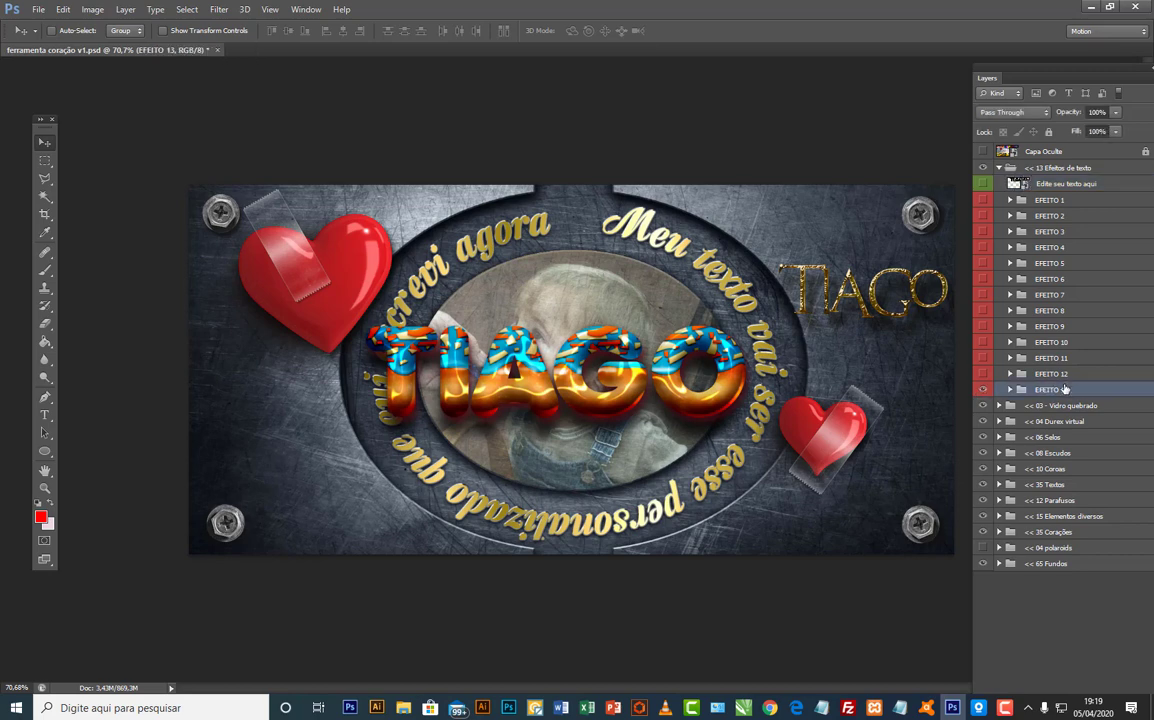
pyautogui.moveTo(700, 368); pyautogui.dragTo(578, 424)
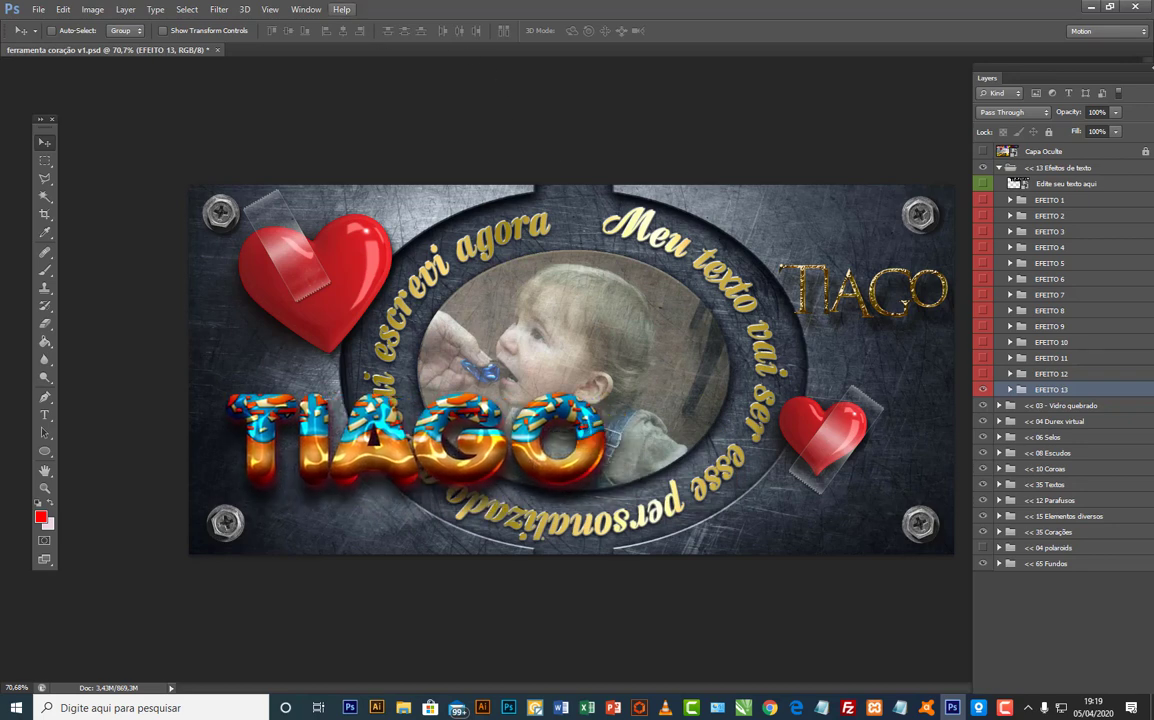
pyautogui.click(62, 9)
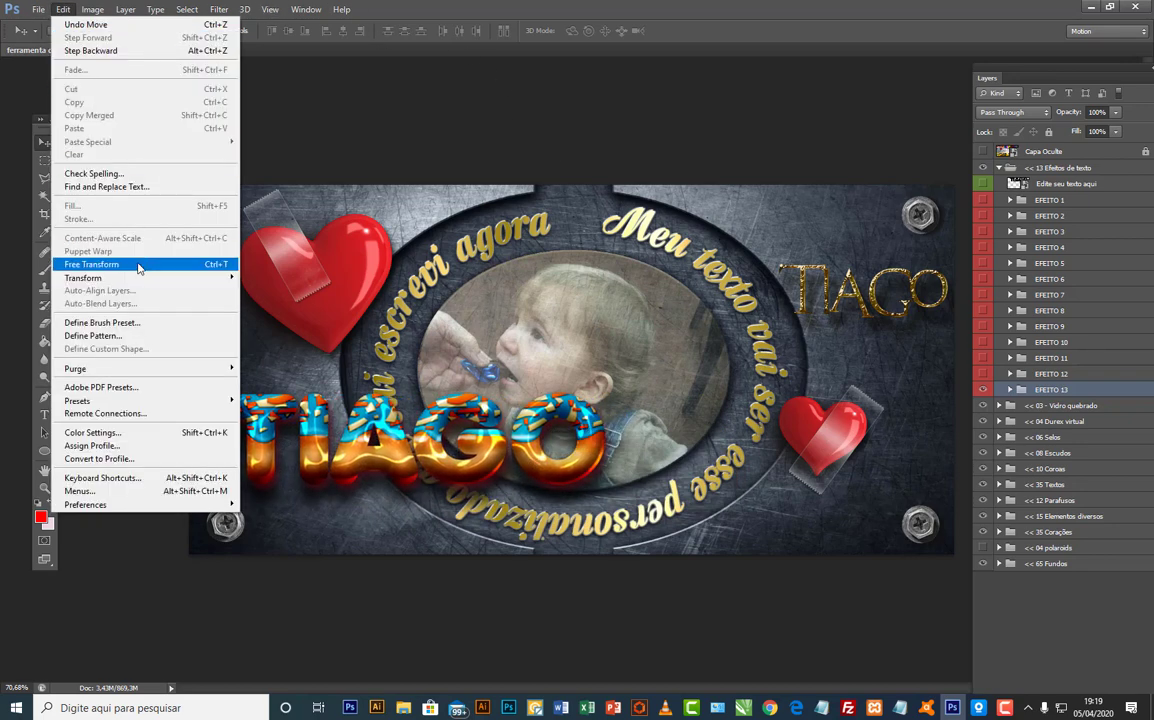
pyautogui.click(141, 263)
pyautogui.moveTo(605, 485); pyautogui.dragTo(553, 471)
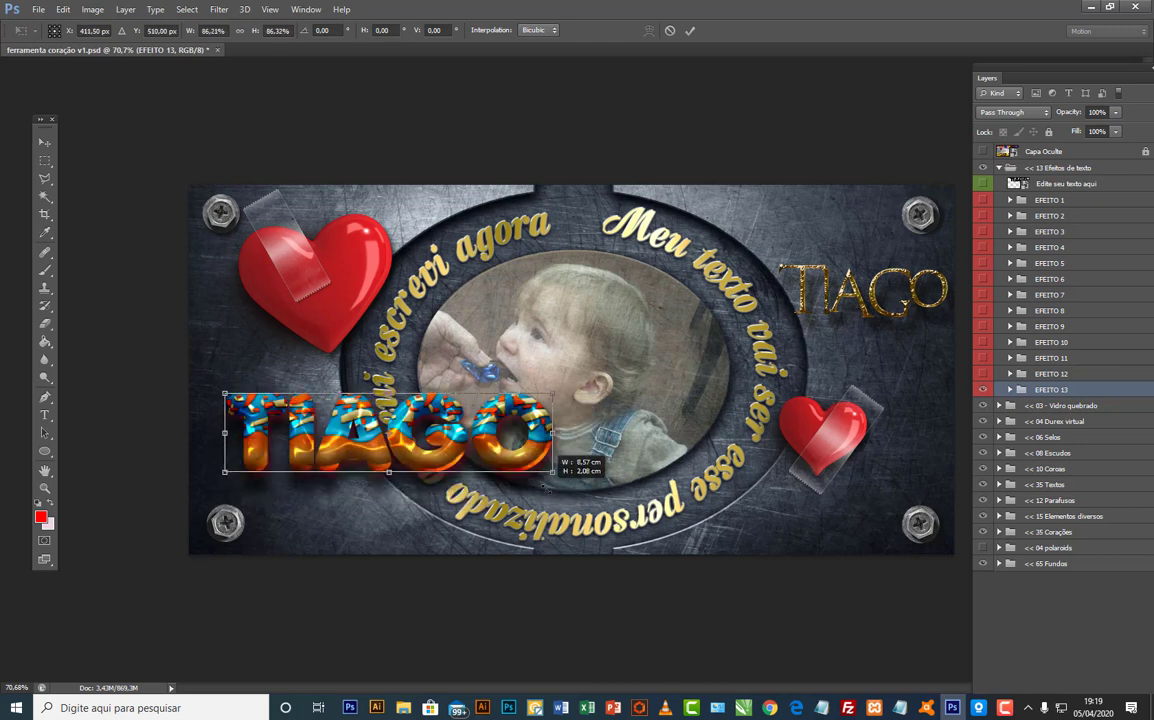
pyautogui.press('Escape')
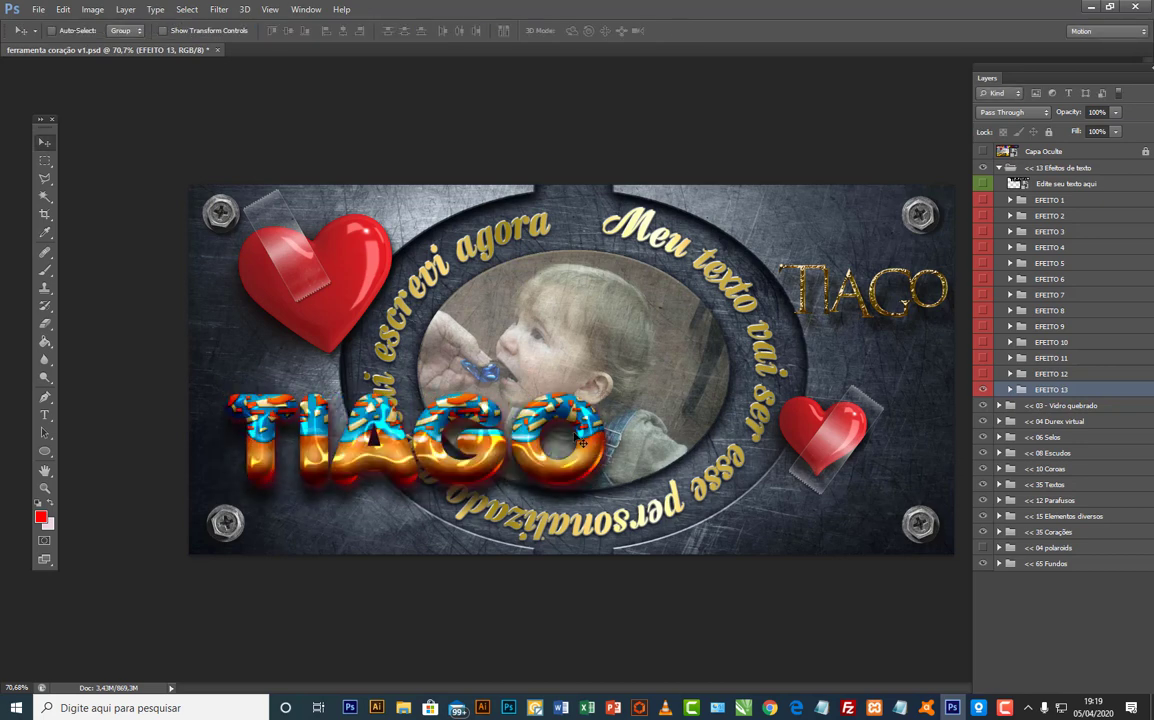
# Step: Move the EFEITO 13 name to the centre, across the lower part of the oval photo
pyautogui.moveTo(590, 432); pyautogui.dragTo(724, 452)
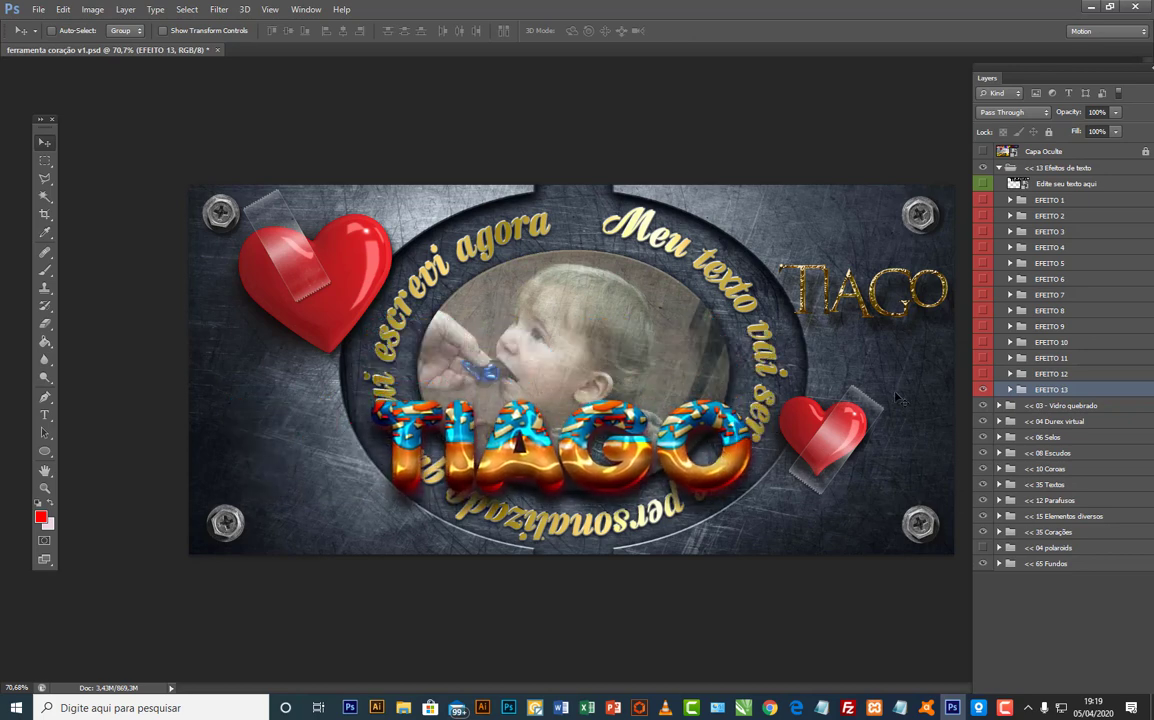
# Step: Save the artwork as a JPEG copy named ARTECORE in the caneca folder on Disco Local (C:), accepting the offered JPEG options
pyautogui.click(38, 9)
pyautogui.click(75, 172)
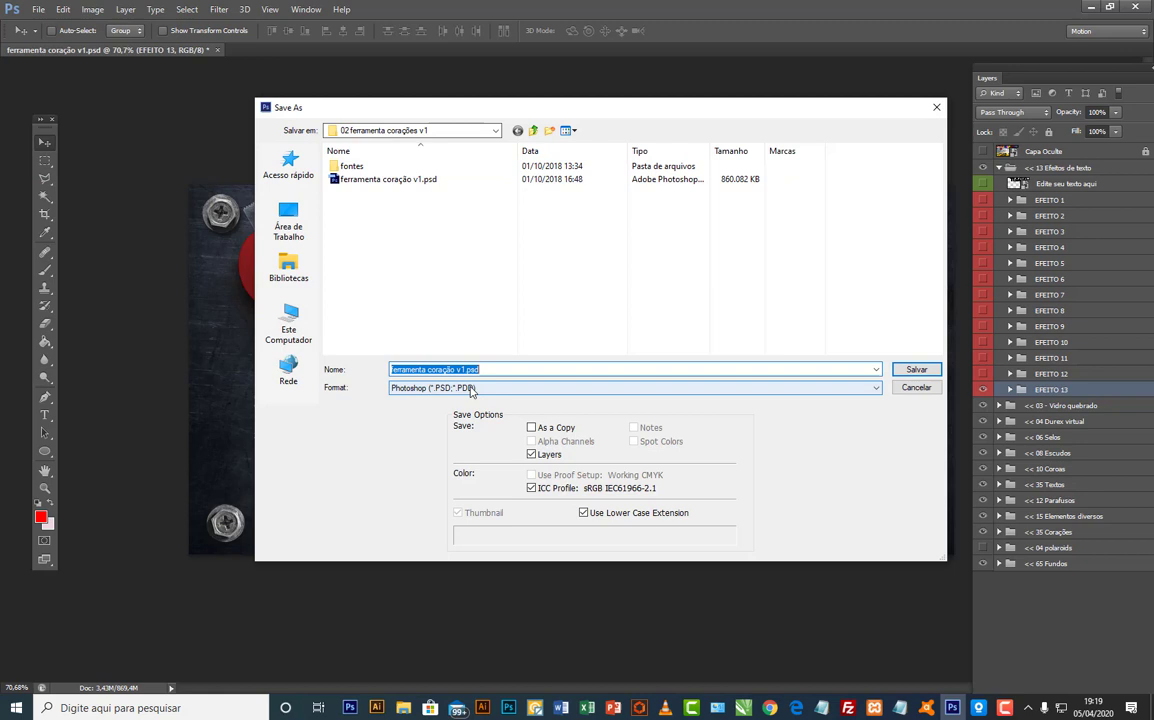
pyautogui.click(470, 388)
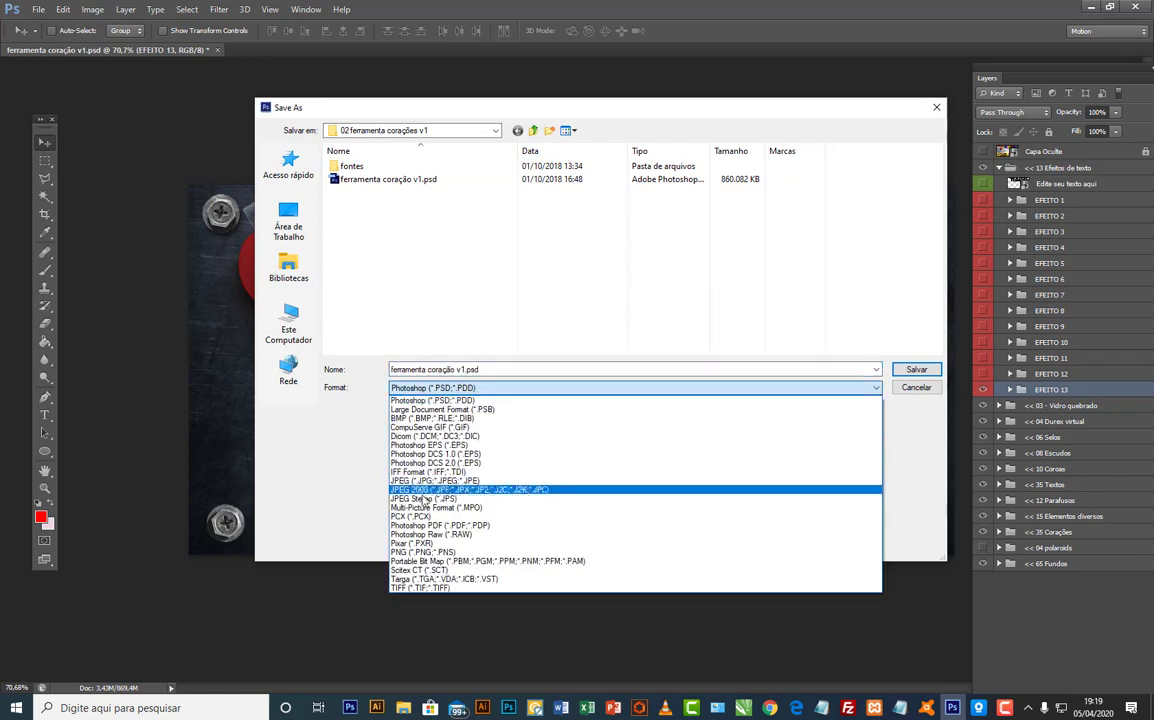
pyautogui.click(432, 479)
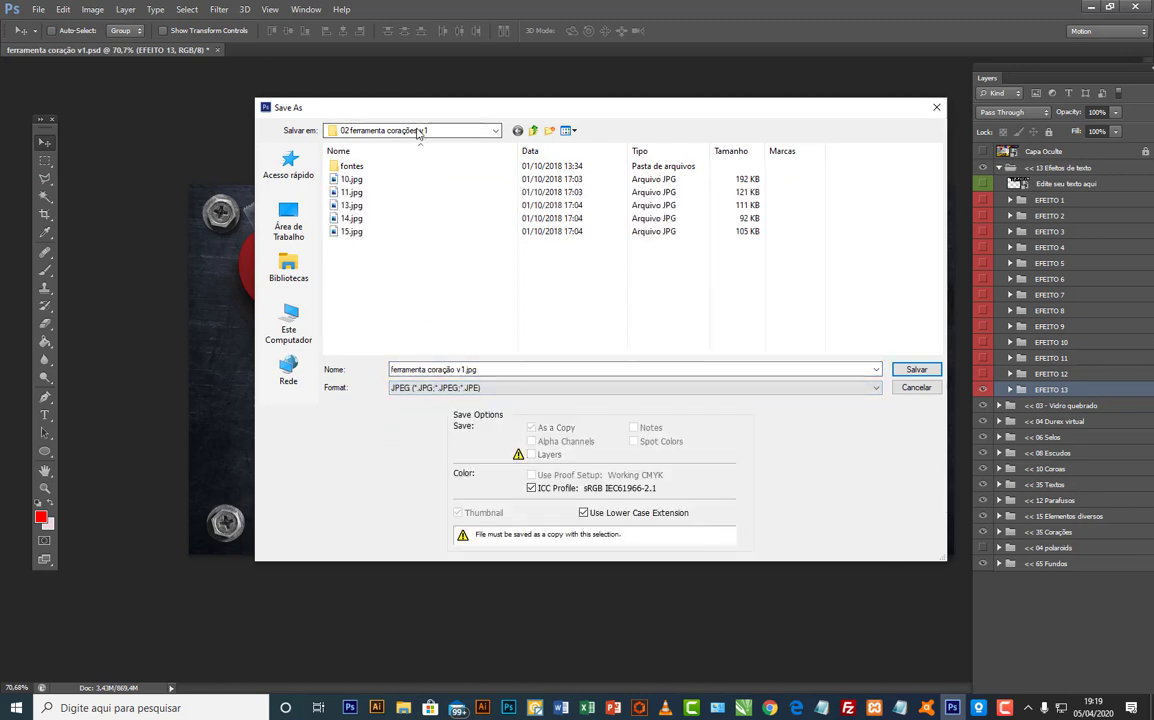
pyautogui.click(416, 131)
pyautogui.click(399, 356)
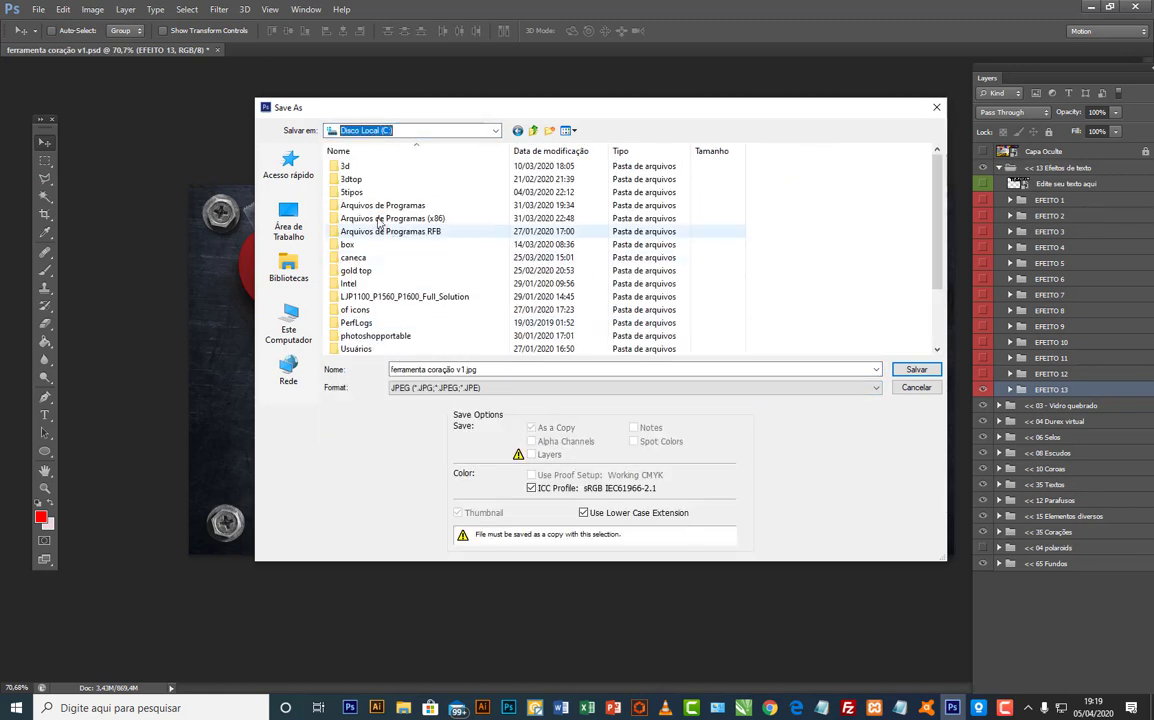
pyautogui.doubleClick(348, 261)
pyautogui.click(443, 370)
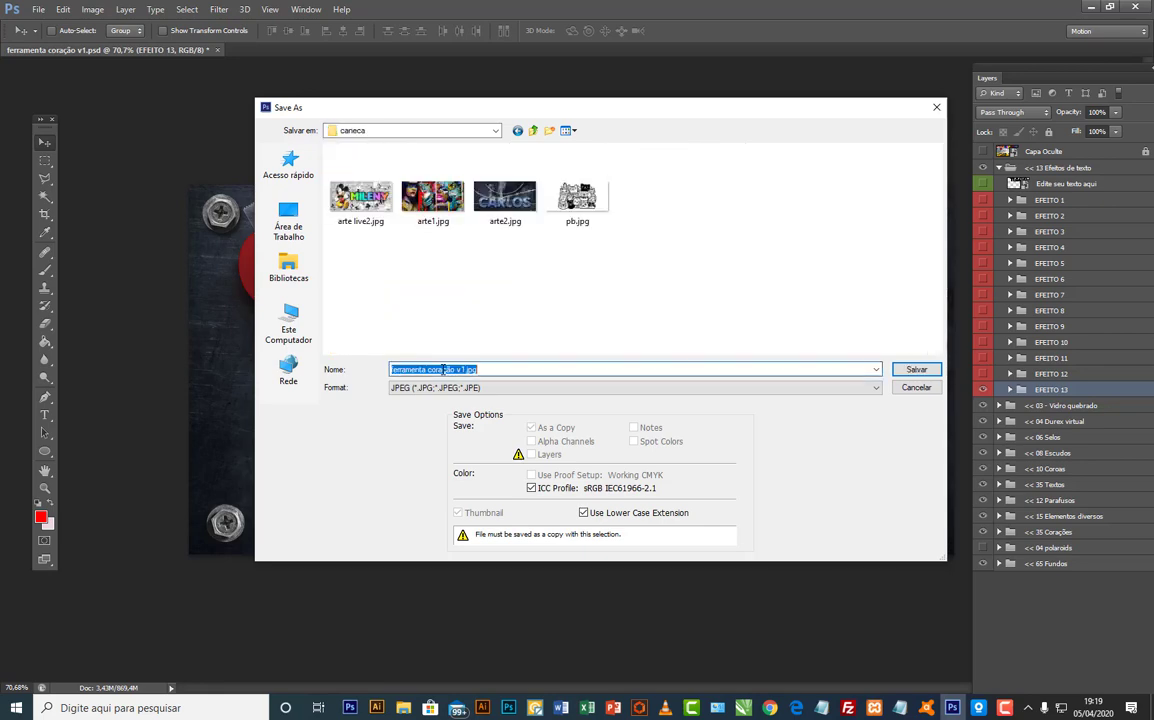
pyautogui.write('ARTECORE')
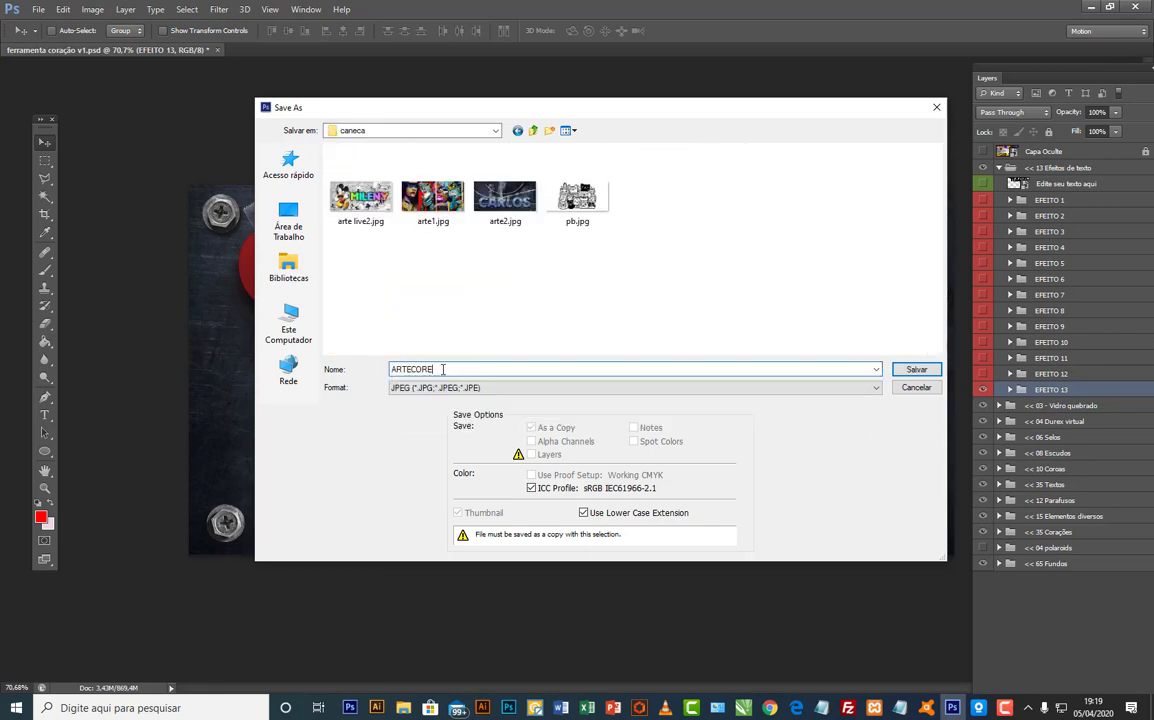
pyautogui.press('Return')
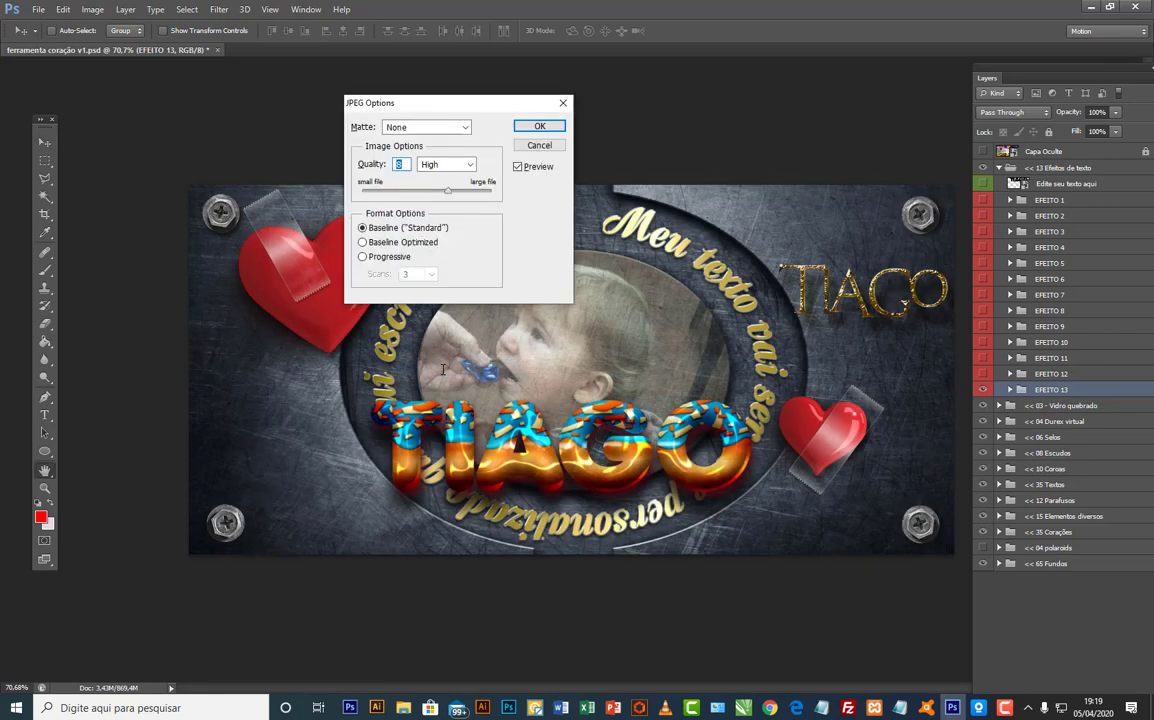
pyautogui.press('Return')
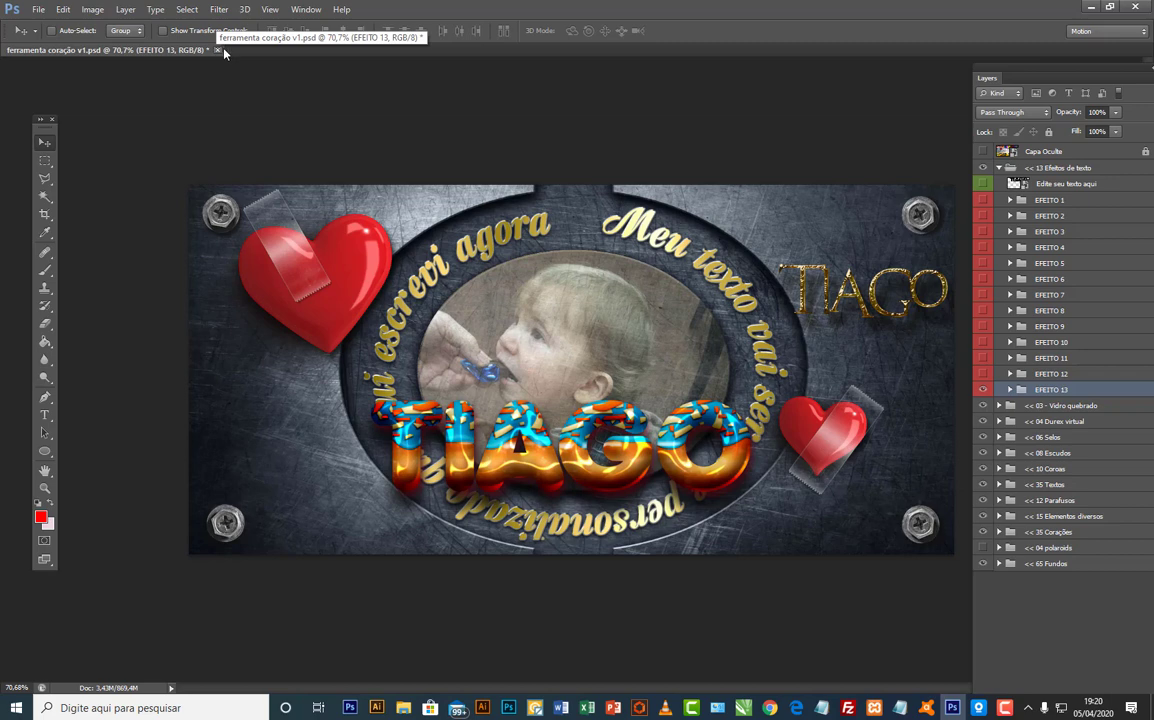
# Step: Close ferramenta coração v1.psd without saving the changes
pyautogui.click(218, 52)
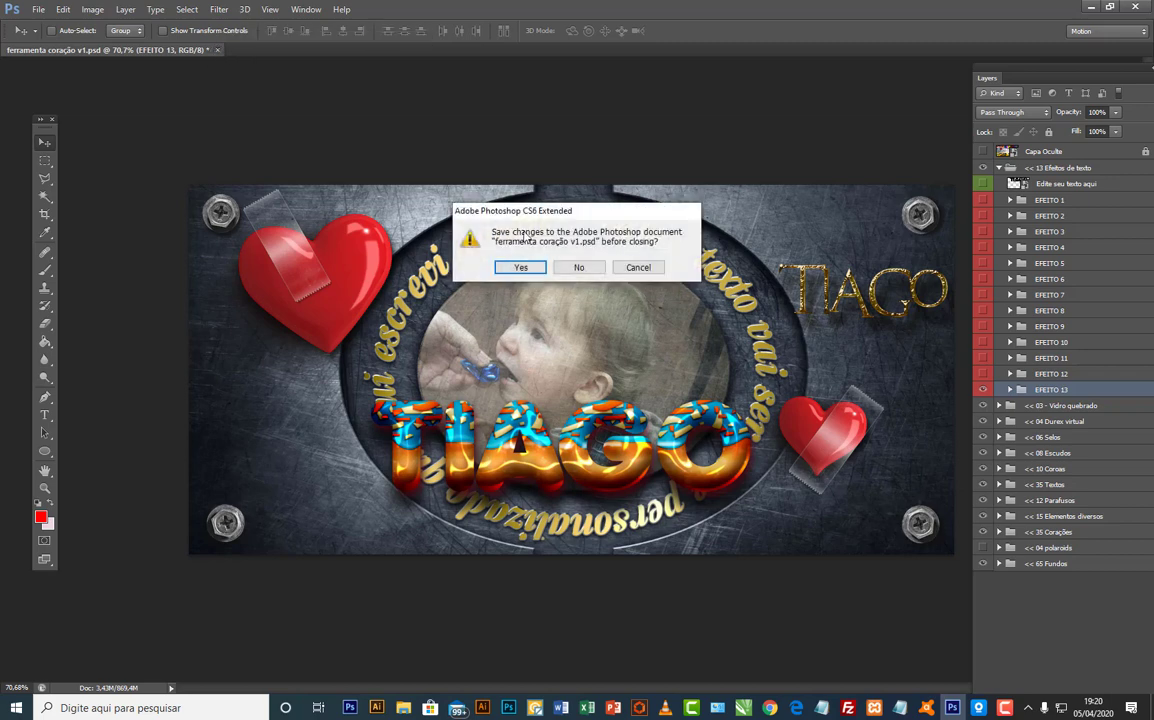
pyautogui.click(582, 250)
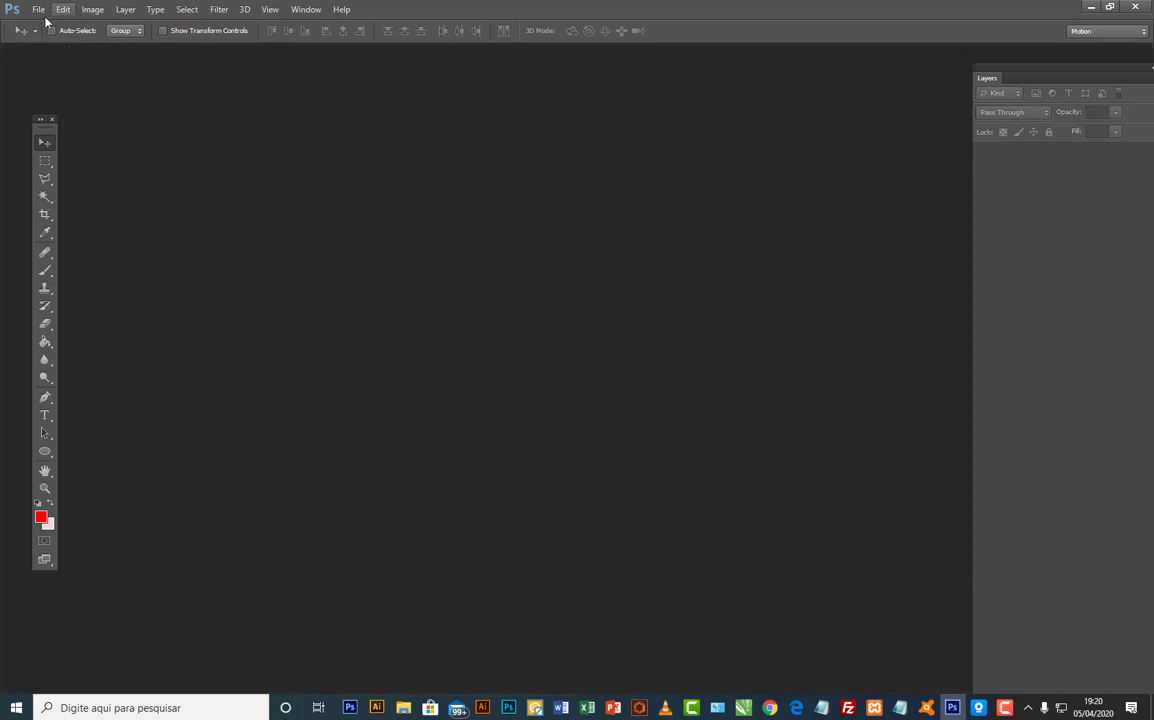
# Step: Reopen ferramenta coração v1.psd from the recent files to check its original state, and close it again
pyautogui.click(38, 9)
pyautogui.moveTo(111, 104)
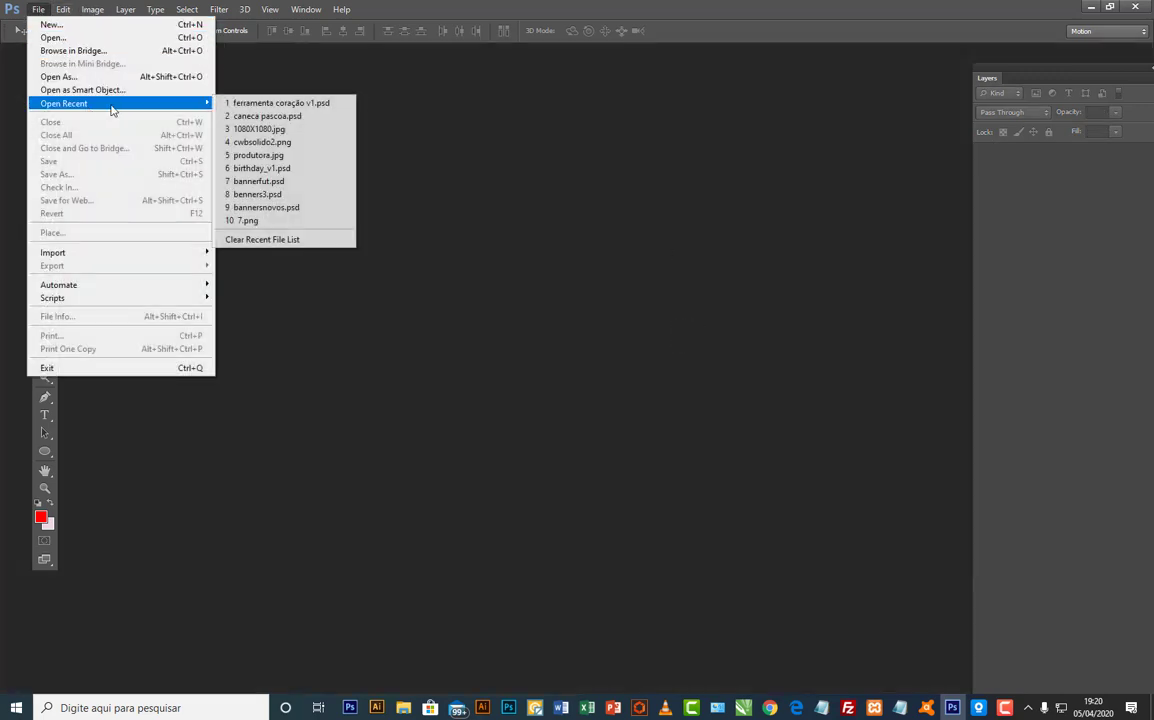
pyautogui.click(270, 103)
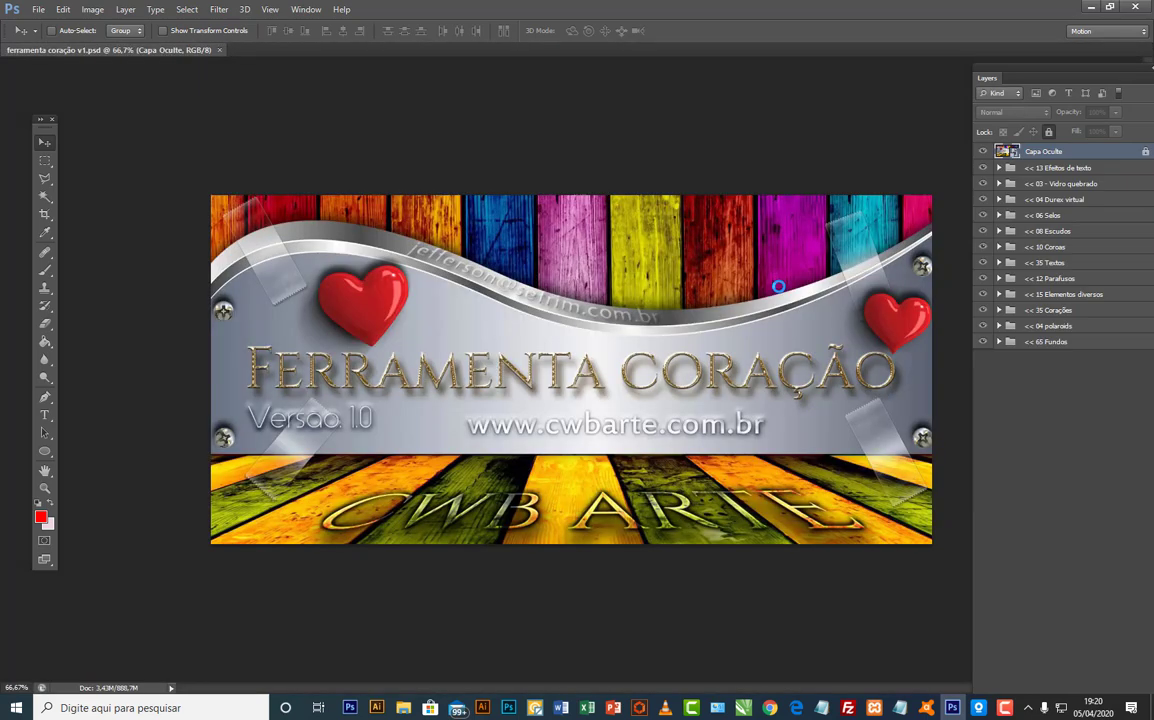
pyautogui.click(221, 50)
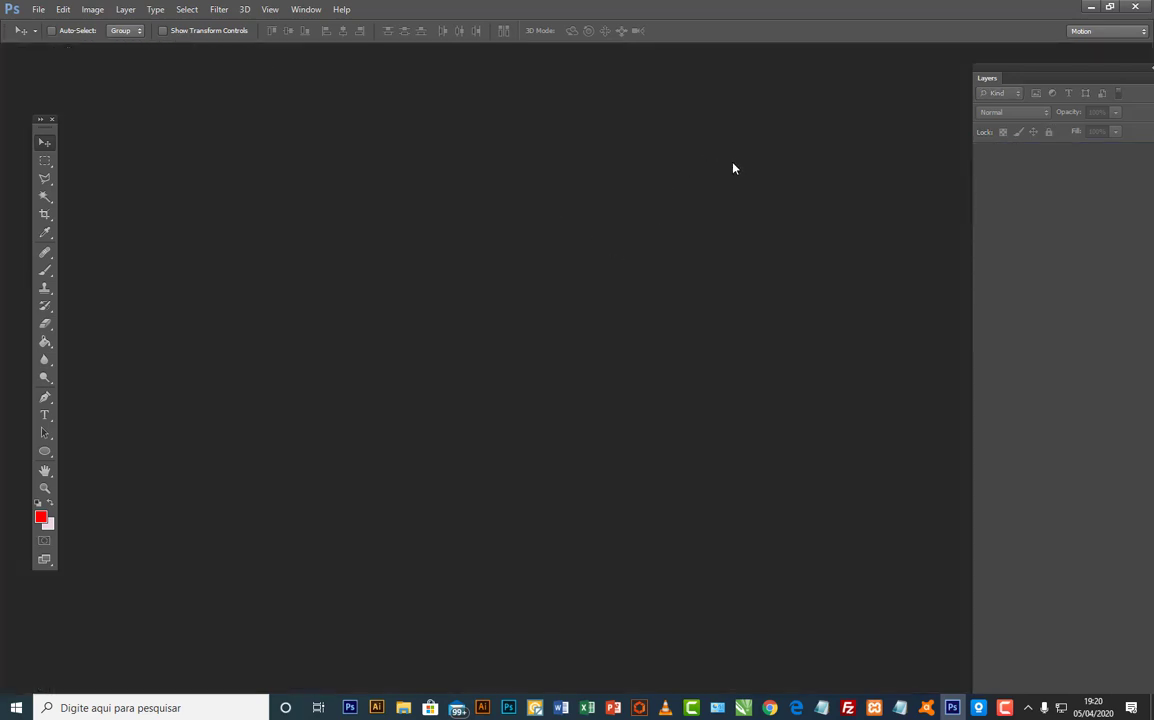